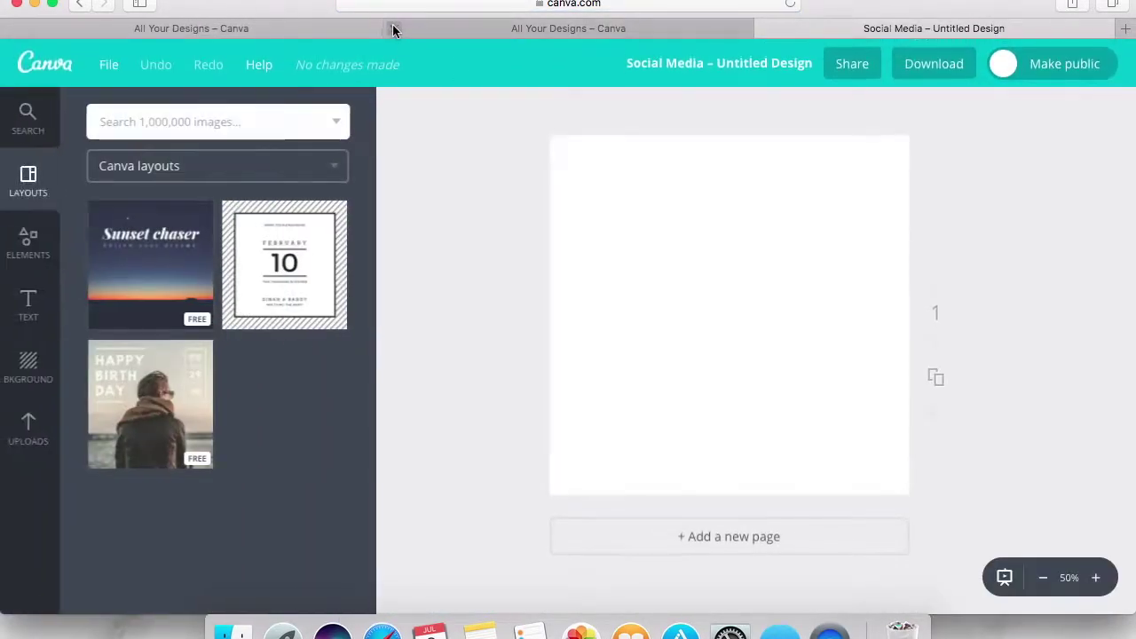
# Close the extra All Your Designs tab and try the lavender and fish background patterns
pyautogui.click(393, 28)
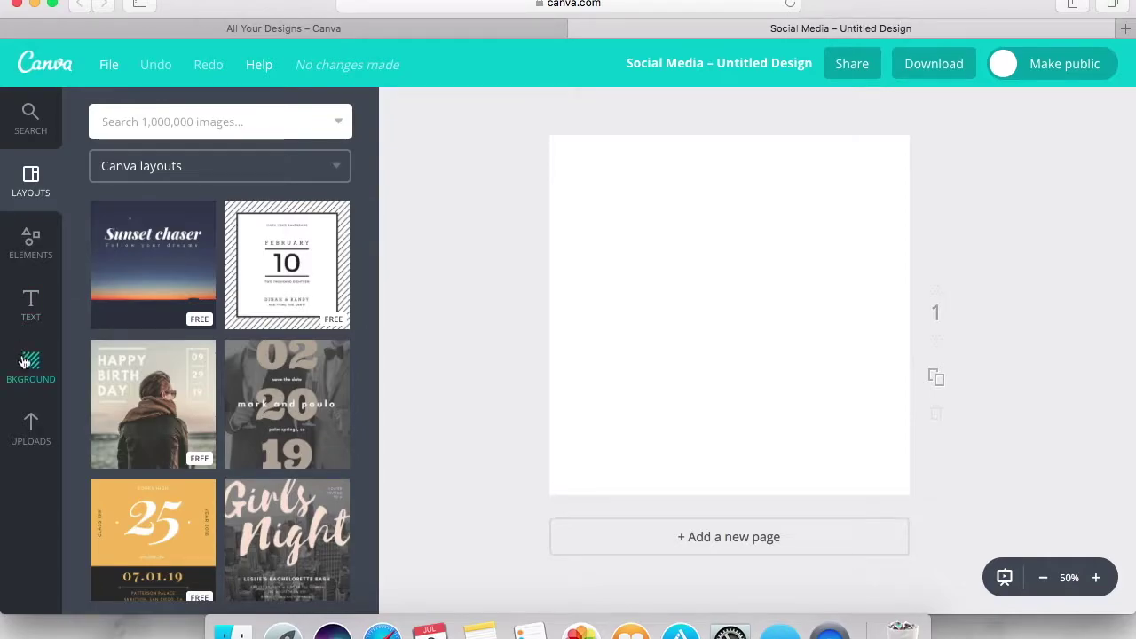
pyautogui.click(25, 362)
pyautogui.scroll(-5, 277, 439)
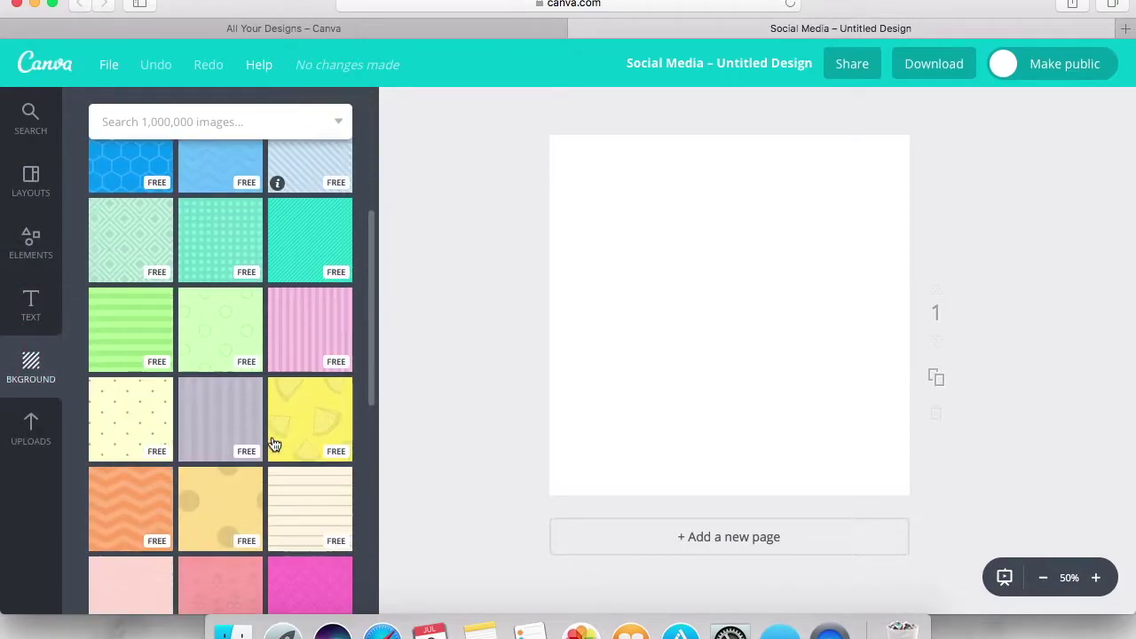
pyautogui.scroll(-3, 274, 444)
pyautogui.click(248, 445)
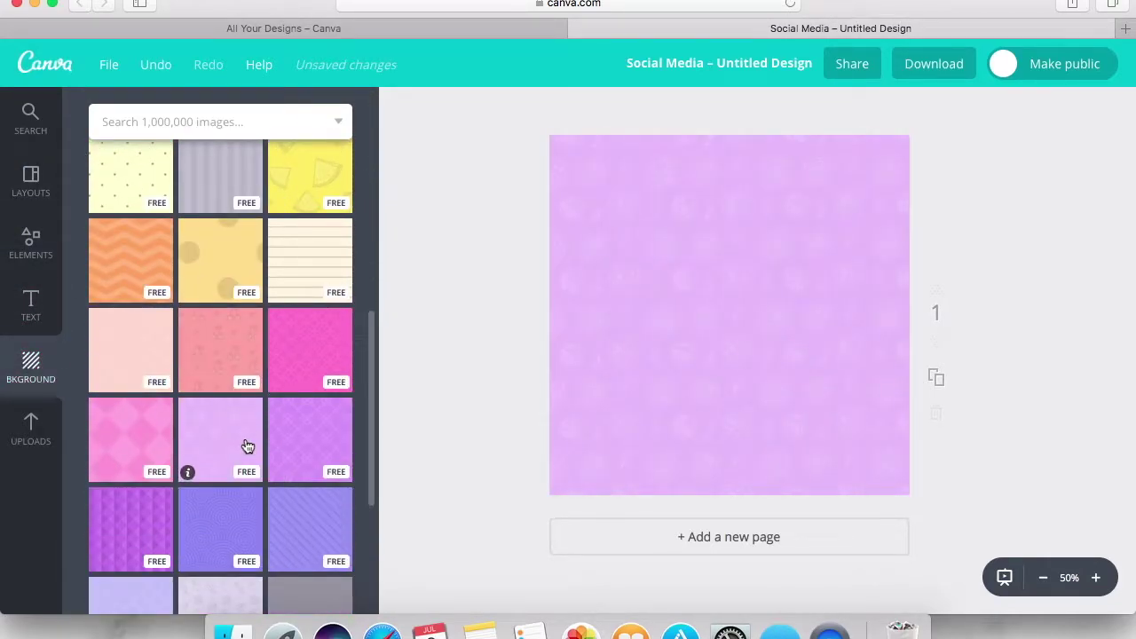
pyautogui.scroll(-3, 247, 444)
pyautogui.click(326, 439)
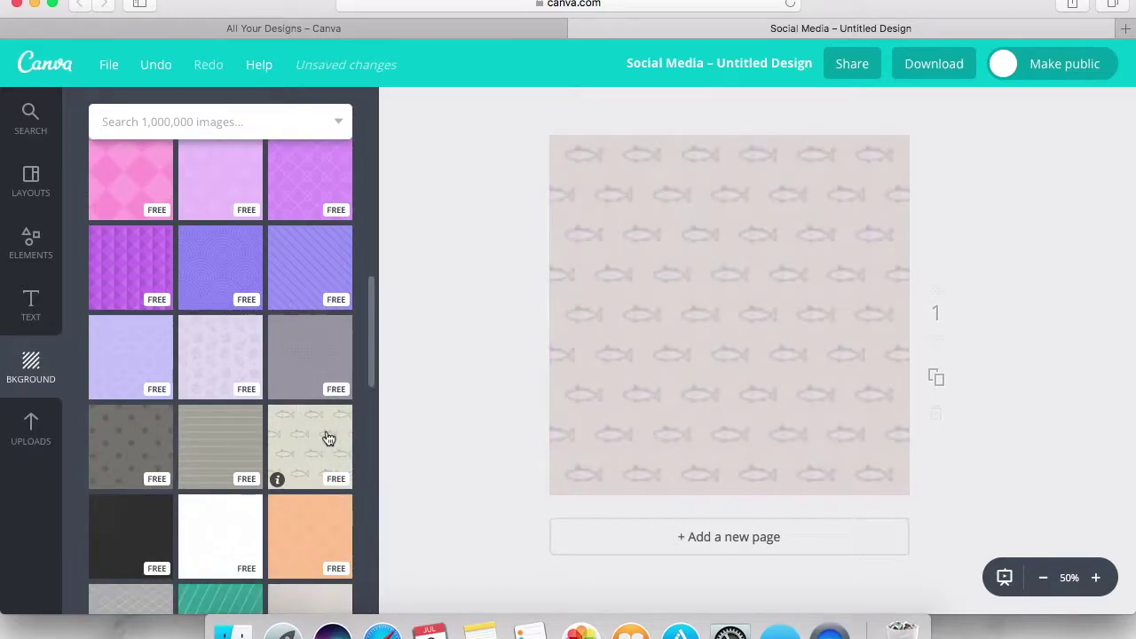
# Switch the background to the solid yellow colour swatch
pyautogui.scroll(-7, 265, 511)
pyautogui.scroll(-5, 265, 510)
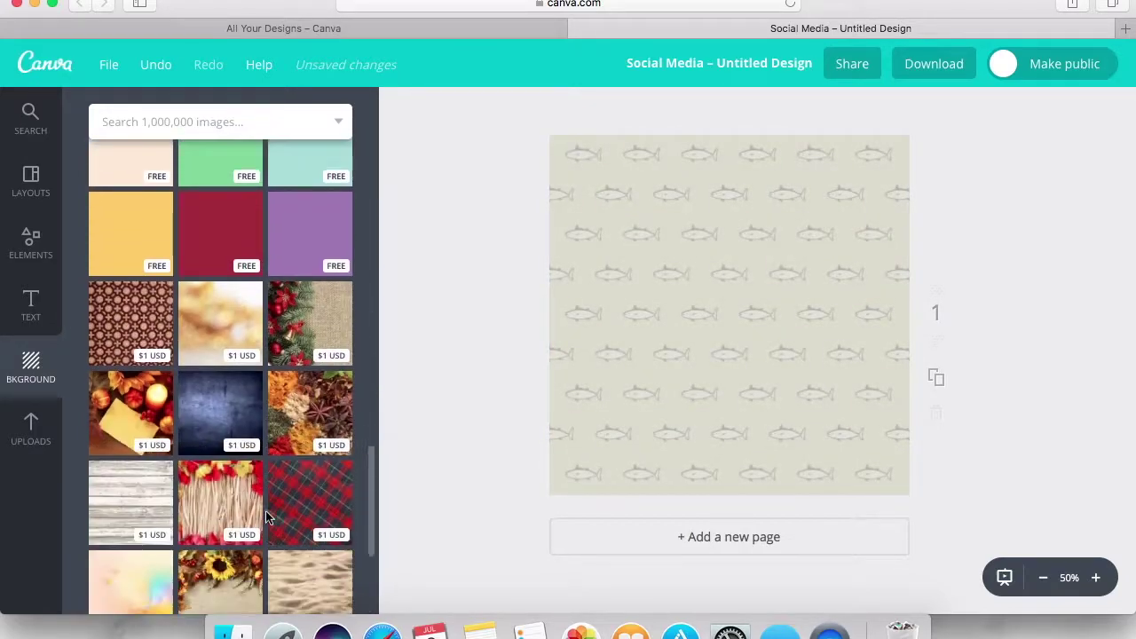
pyautogui.scroll(6, 266, 511)
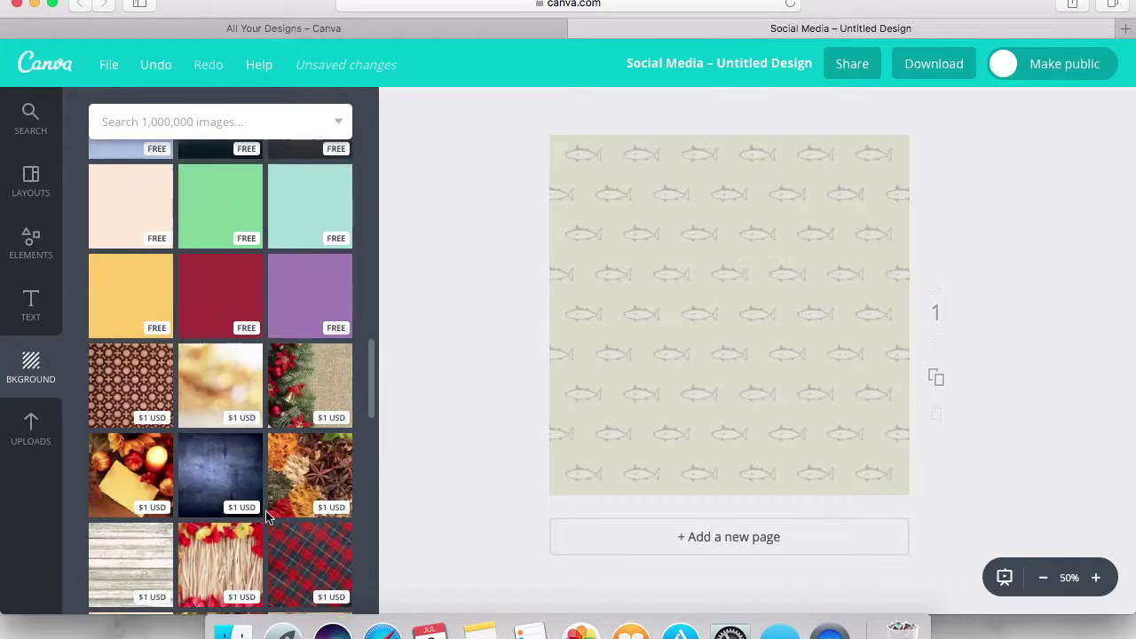
pyautogui.click(146, 451)
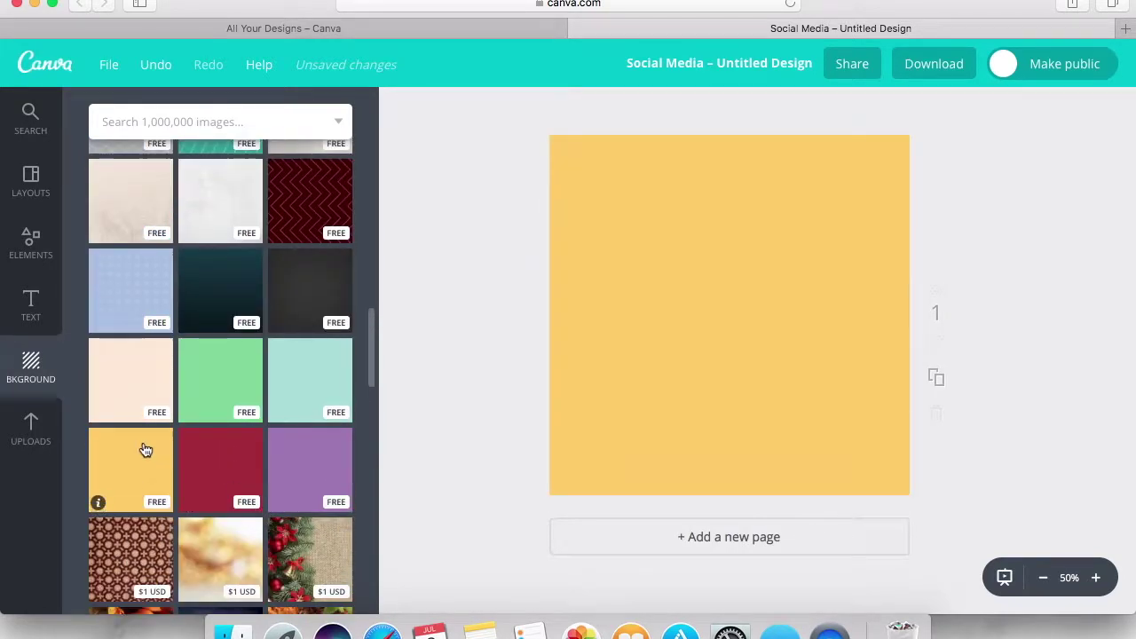
pyautogui.click(200, 119)
# Search 'ocean' and place the enlarged champagne-glasses photo along the page's bottom edge
pyautogui.write('ocean')
pyautogui.press('Return')
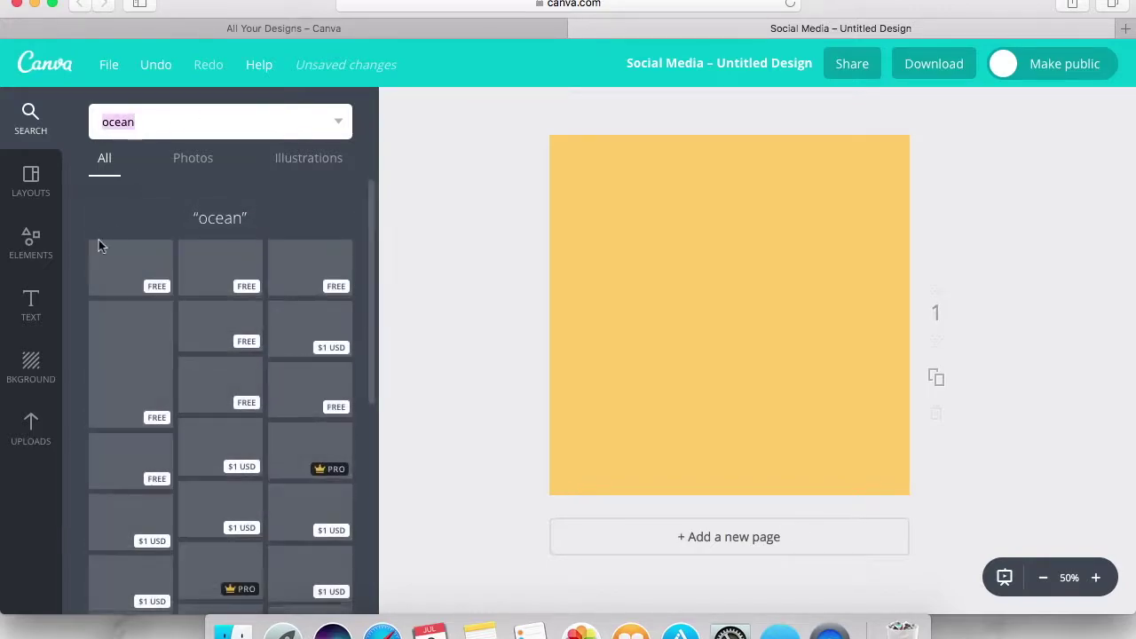
pyautogui.scroll(-3, 213, 435)
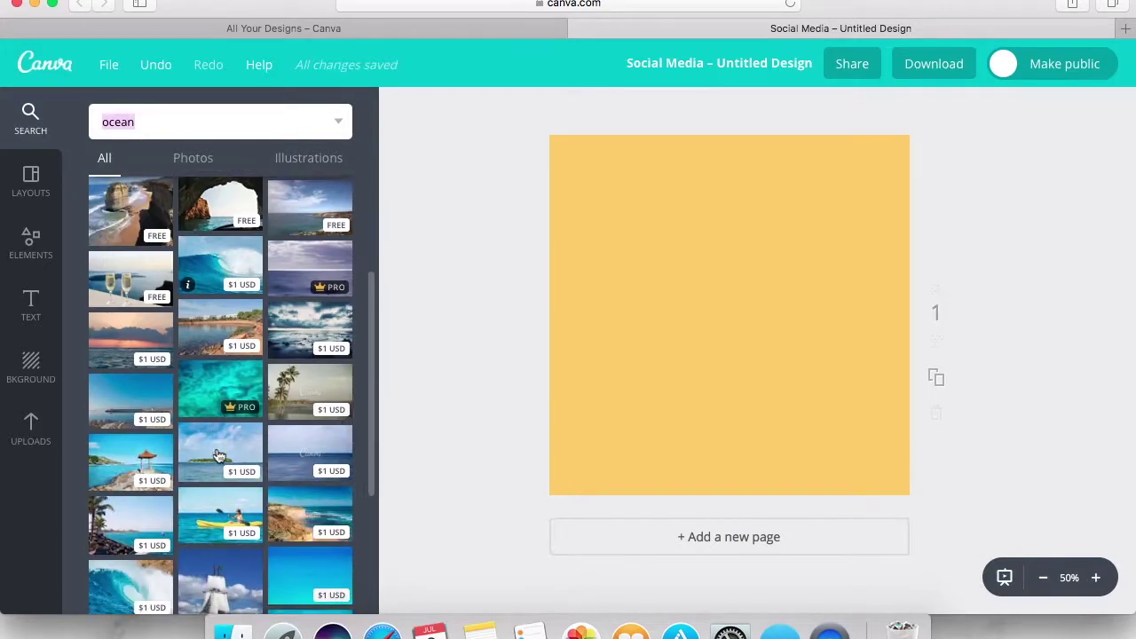
pyautogui.click(136, 337)
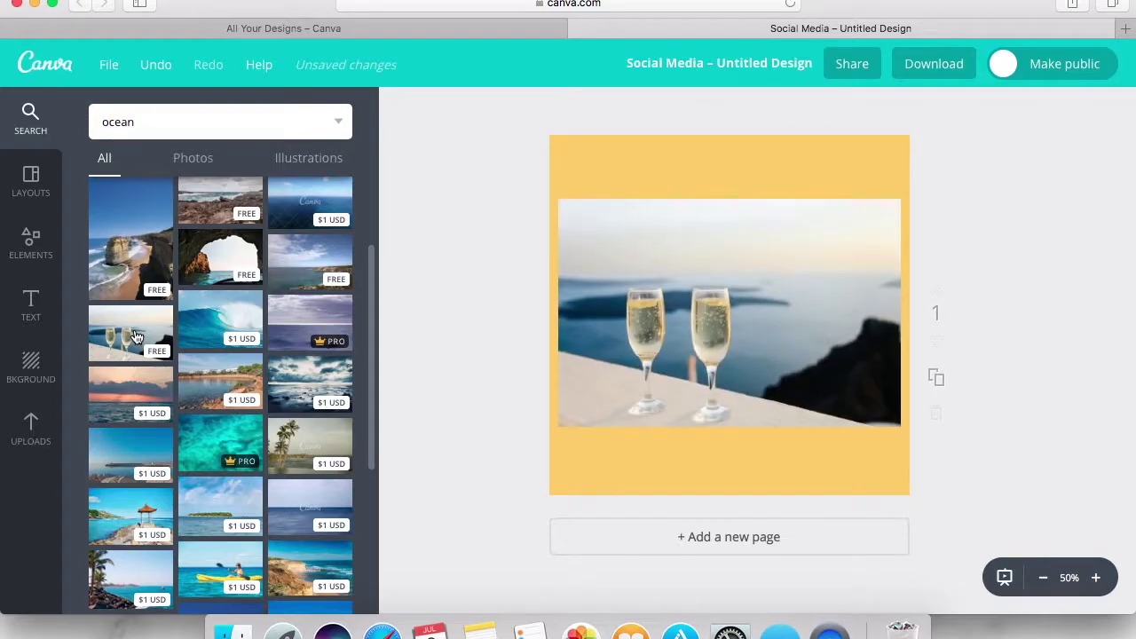
pyautogui.moveTo(559, 204); pyautogui.dragTo(533, 181)
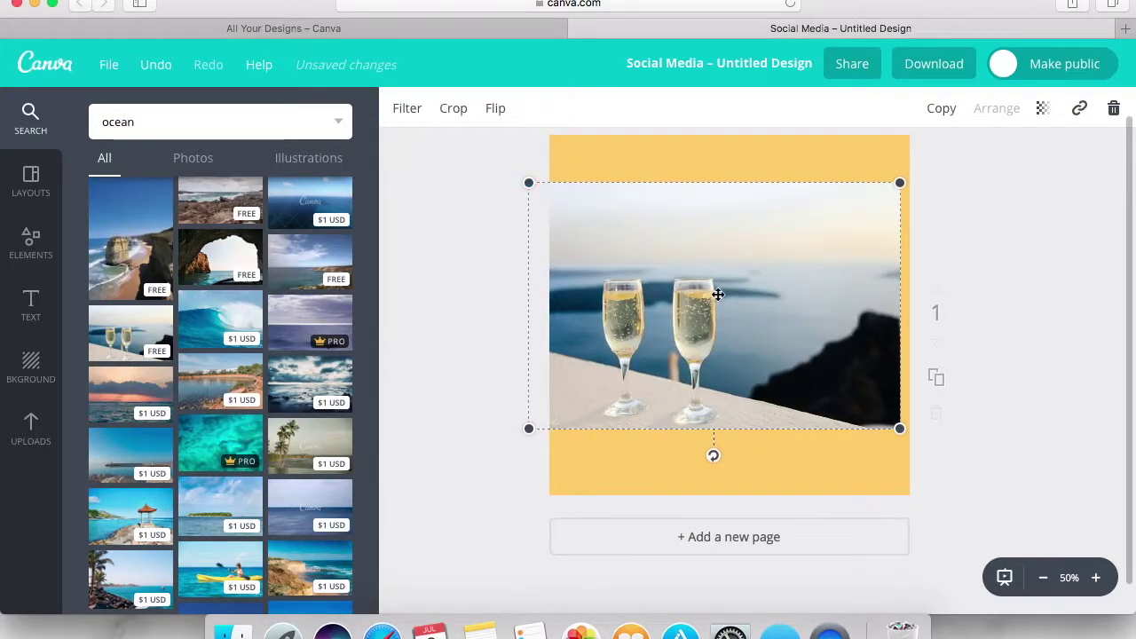
pyautogui.moveTo(717, 295); pyautogui.dragTo(734, 358)
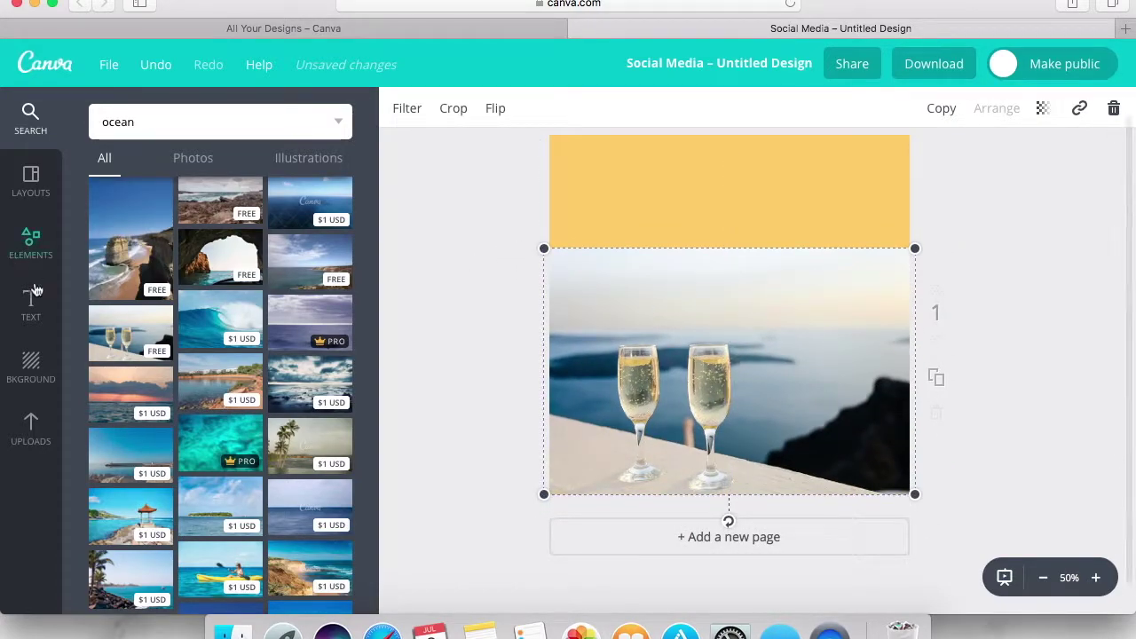
# Change the background to the light-blue texture
pyautogui.click(39, 368)
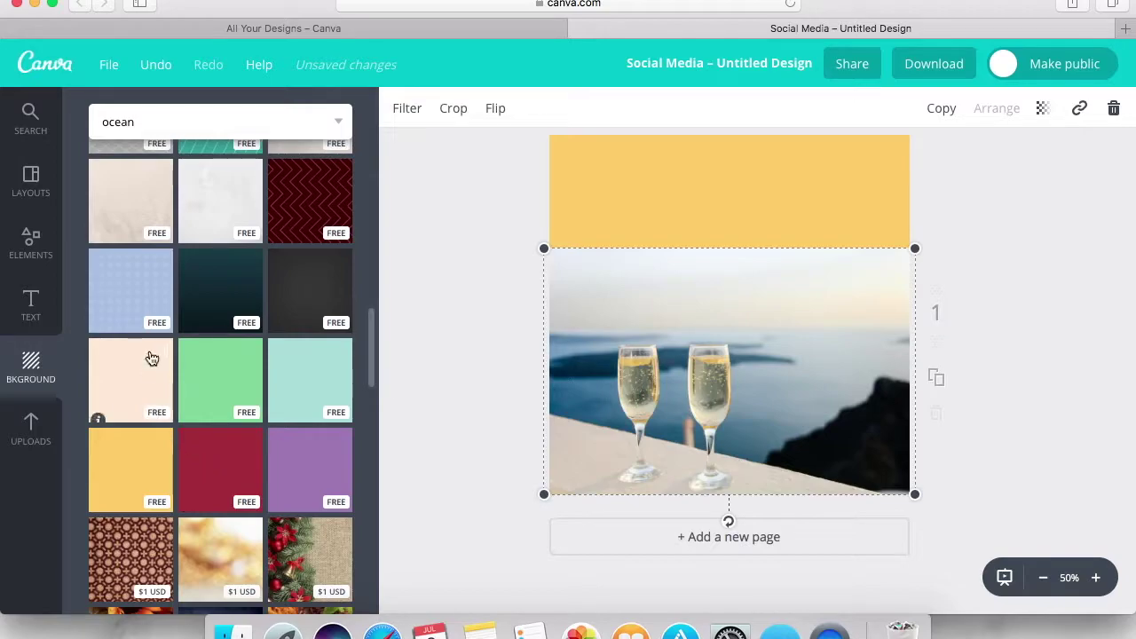
pyautogui.click(152, 321)
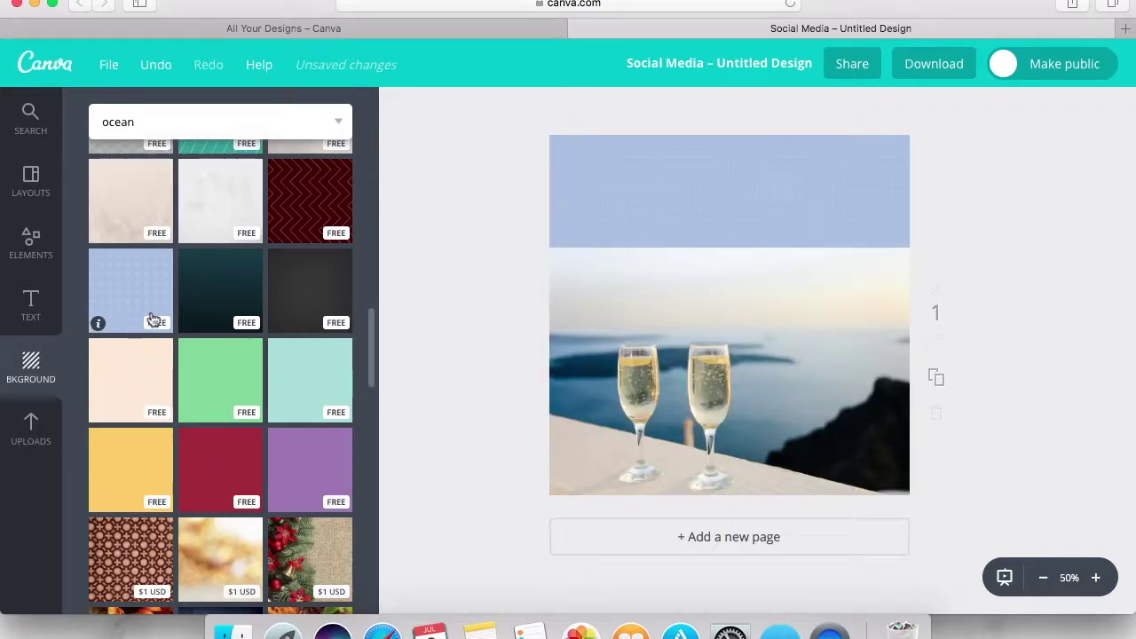
pyautogui.scroll(-2, 201, 424)
pyautogui.scroll(8, 201, 425)
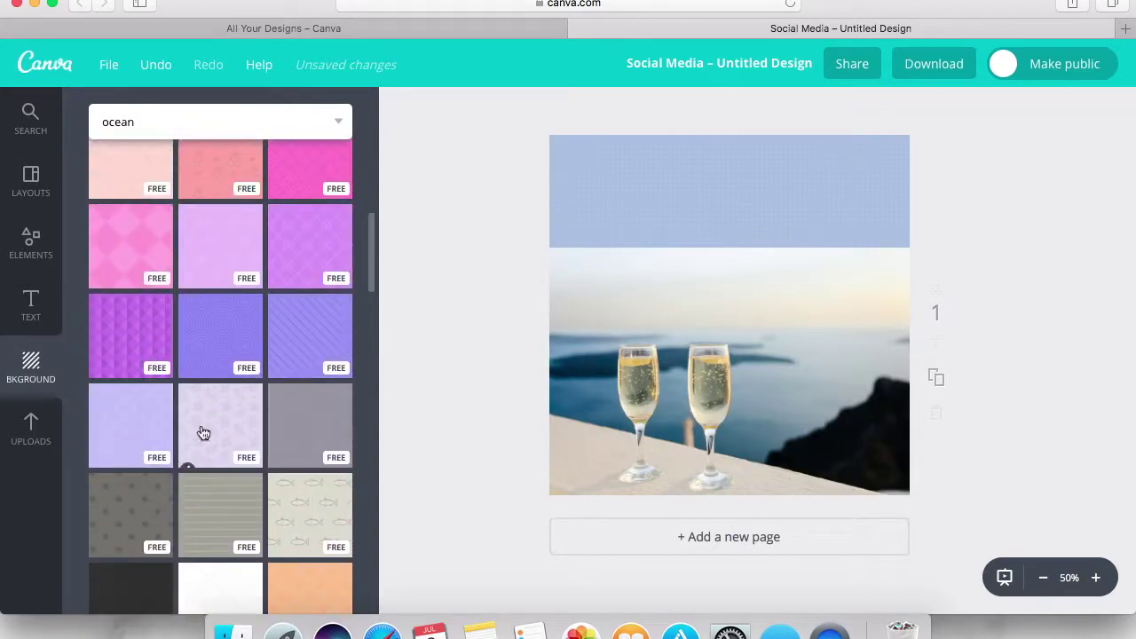
pyautogui.scroll(1, 203, 433)
# Add the teal patterned line from Elements > Lines to the page
pyautogui.click(26, 236)
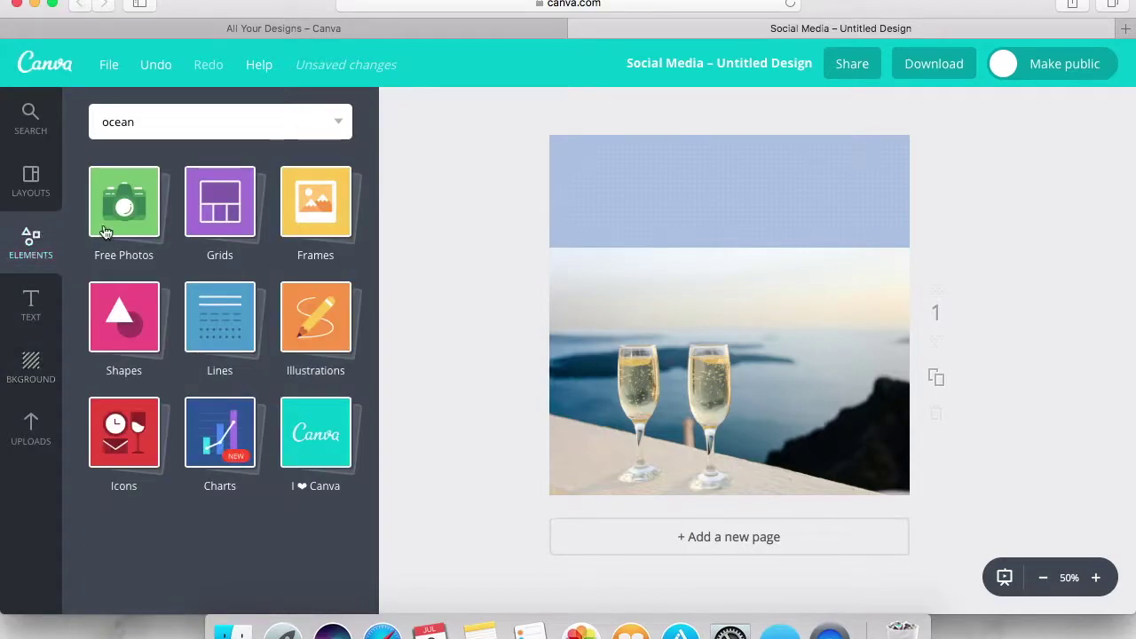
pyautogui.click(203, 320)
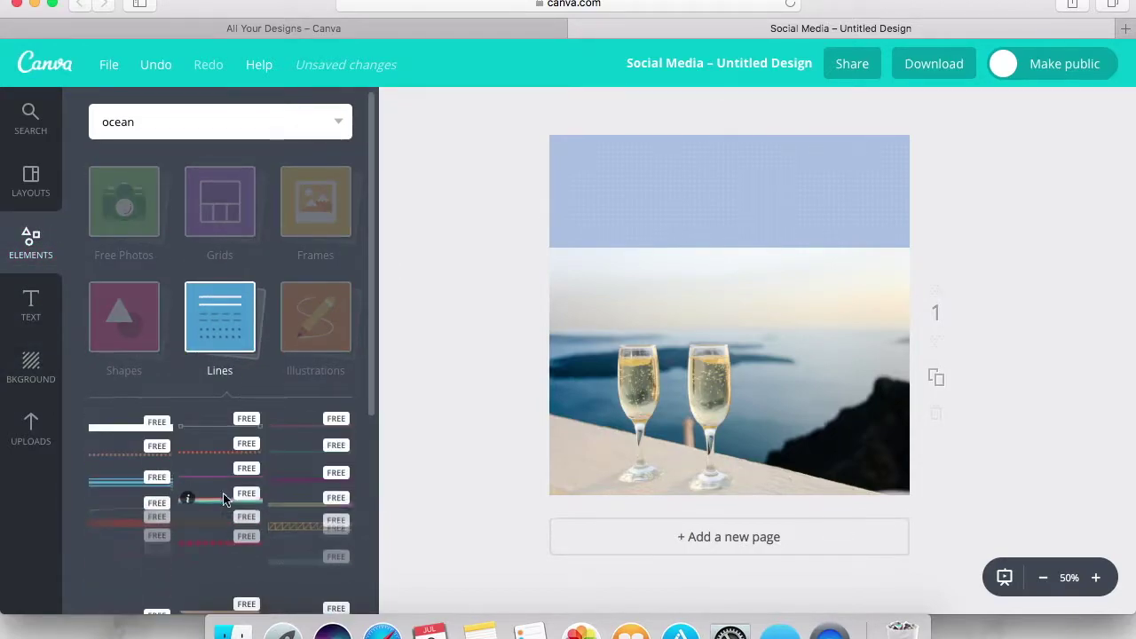
pyautogui.scroll(-2, 224, 500)
pyautogui.scroll(-1, 225, 500)
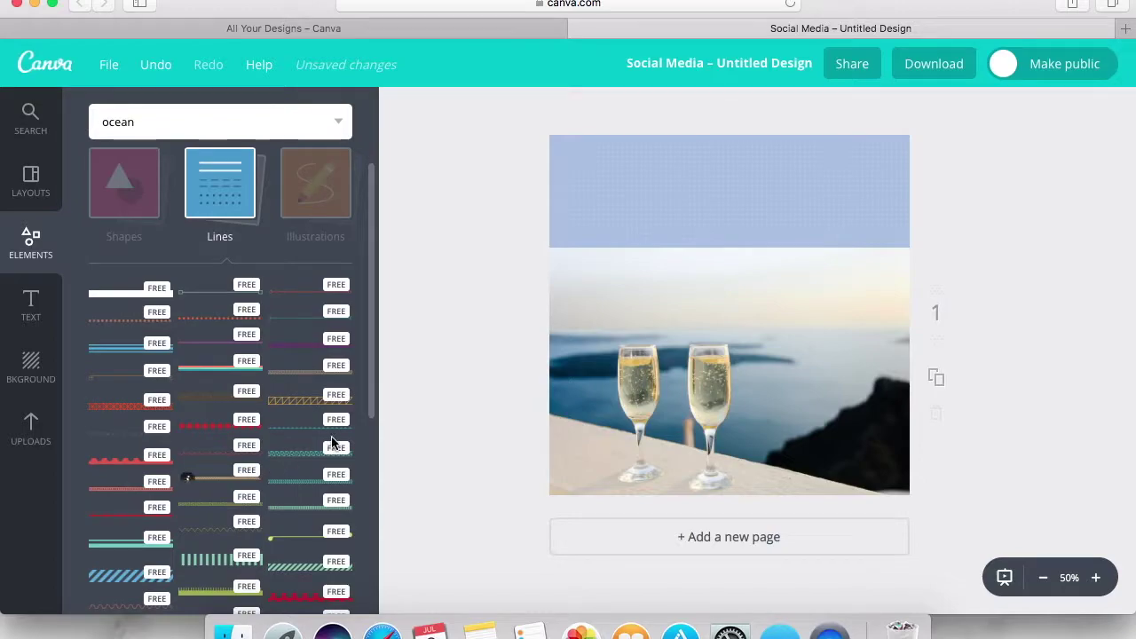
pyautogui.moveTo(309, 461); pyautogui.dragTo(589, 241)
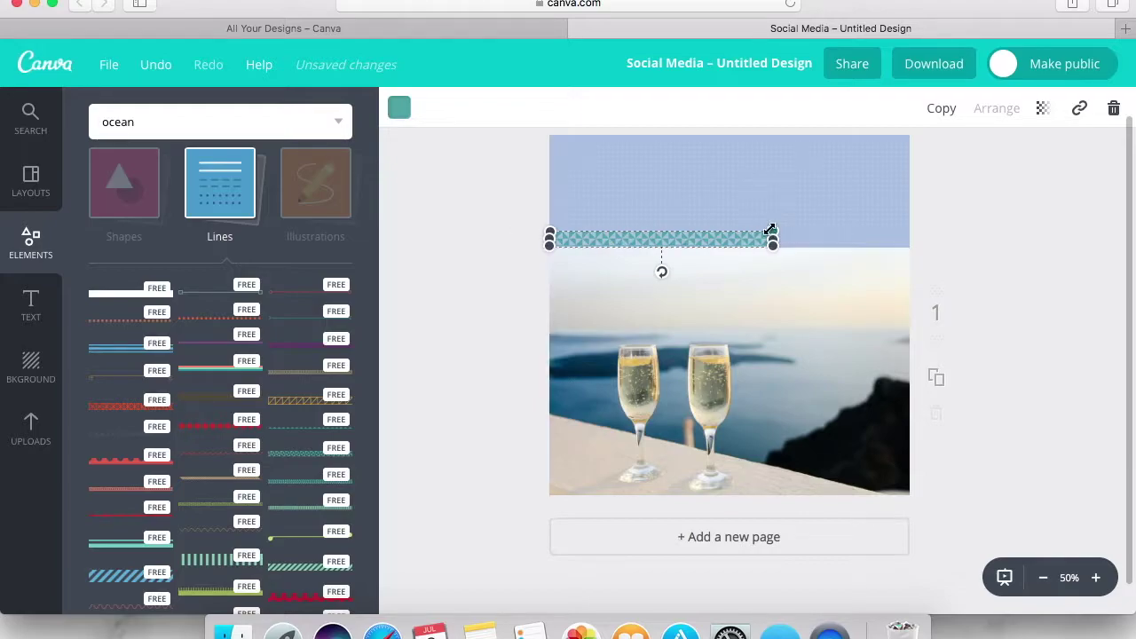
# Stretch the line to the right edge and align it with the header's bottom edge
pyautogui.moveTo(775, 234); pyautogui.dragTo(918, 233)
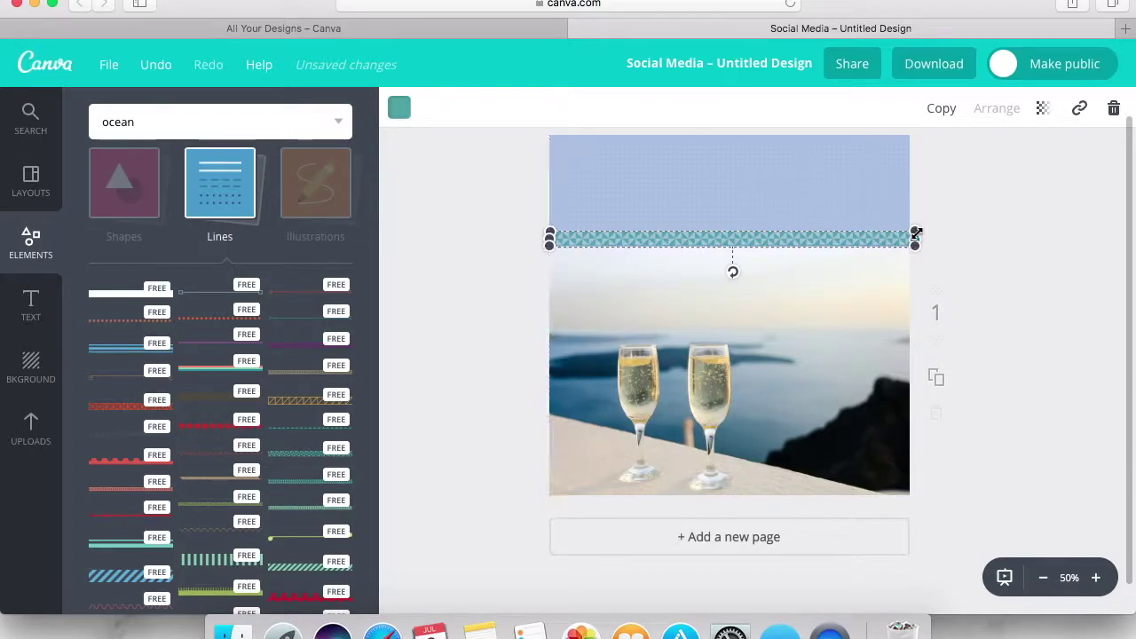
pyautogui.click(948, 240)
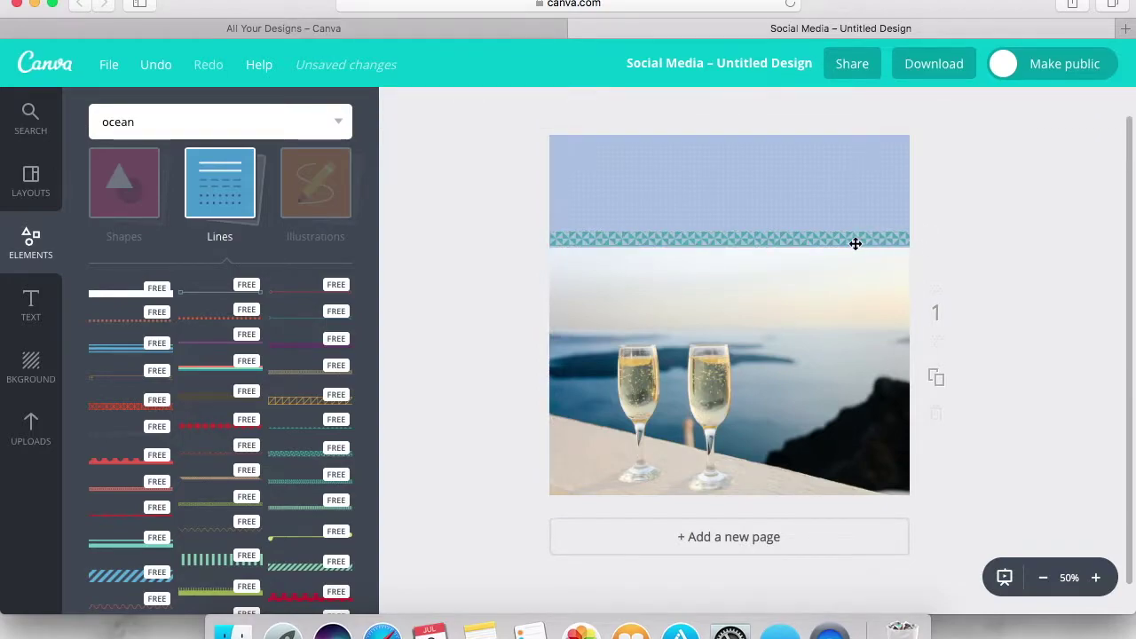
pyautogui.moveTo(855, 243); pyautogui.dragTo(859, 246)
# Try light blue, royal blue and light grey on the patterned line, settling on dark grey
pyautogui.click(619, 241)
pyautogui.click(398, 108)
pyautogui.click(454, 208)
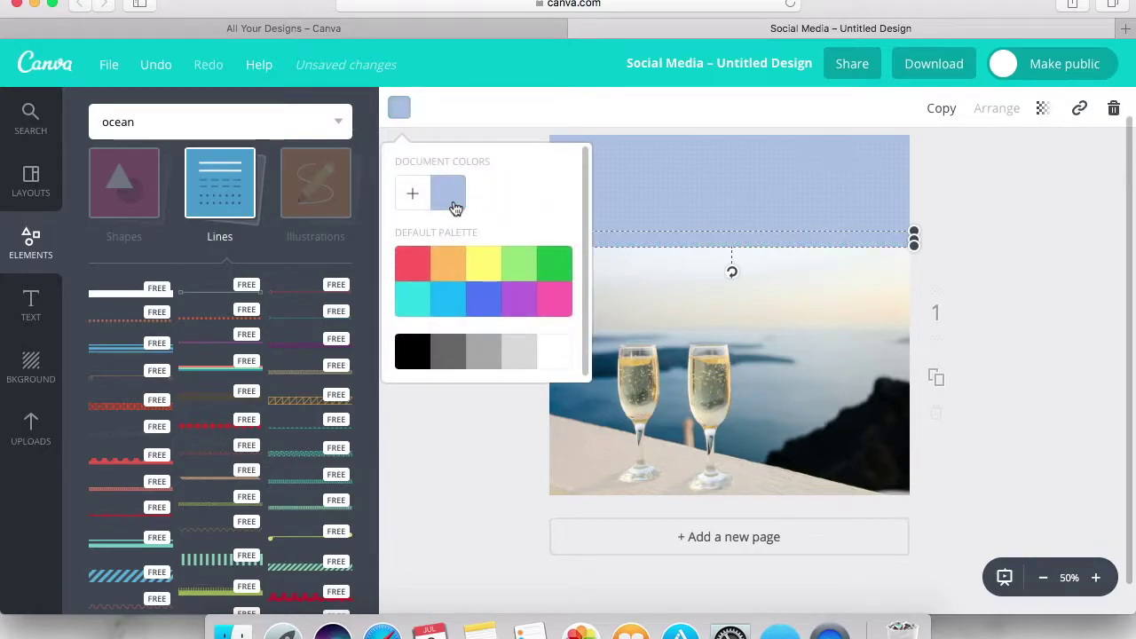
pyautogui.click(488, 305)
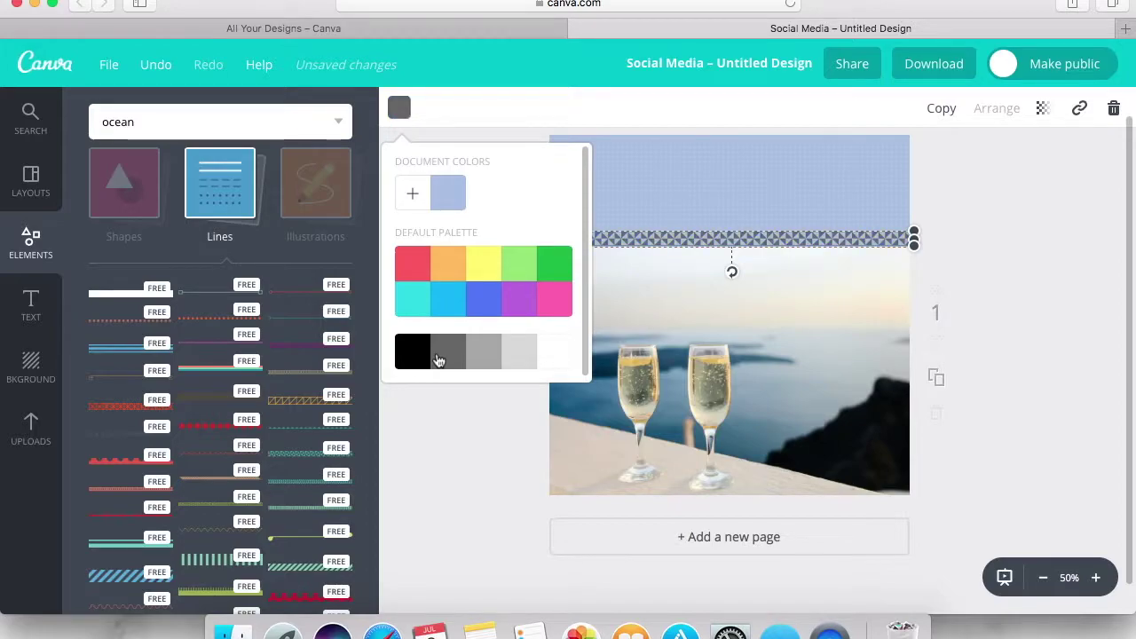
pyautogui.click(483, 357)
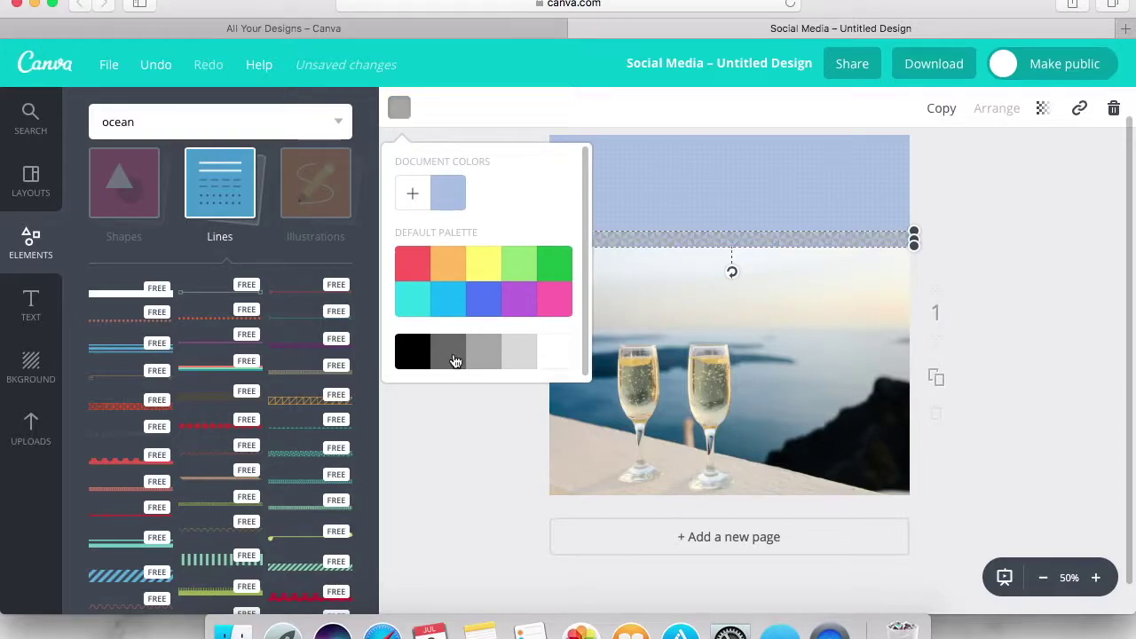
pyautogui.click(455, 361)
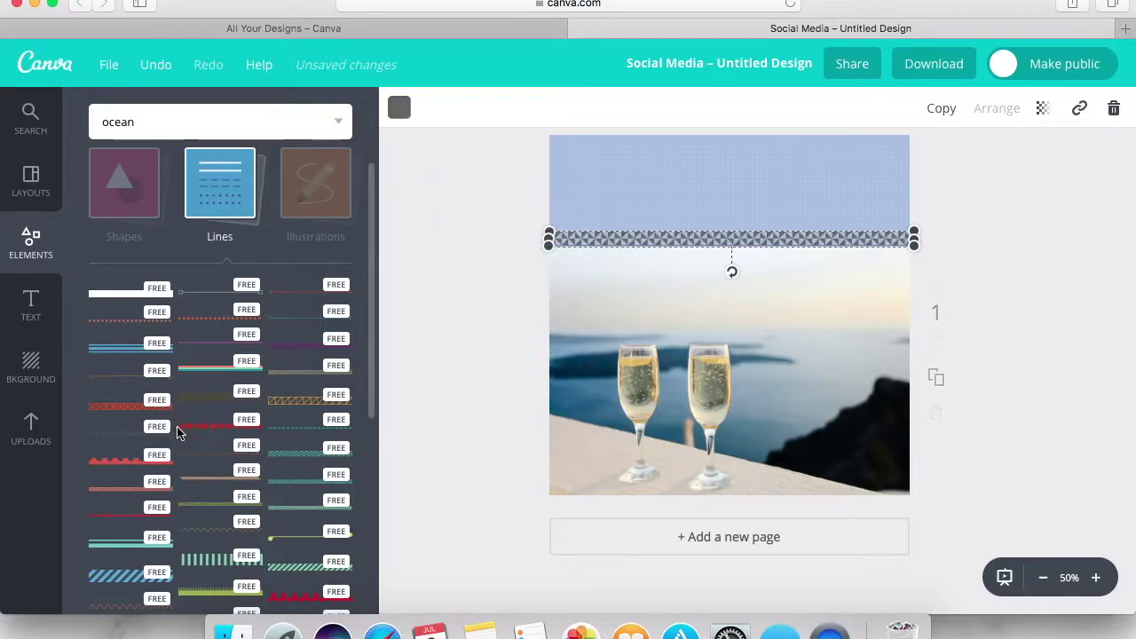
# Delete the patterned line from the design
pyautogui.scroll(-6, 177, 432)
pyautogui.scroll(-1, 177, 430)
pyautogui.scroll(-8, 147, 539)
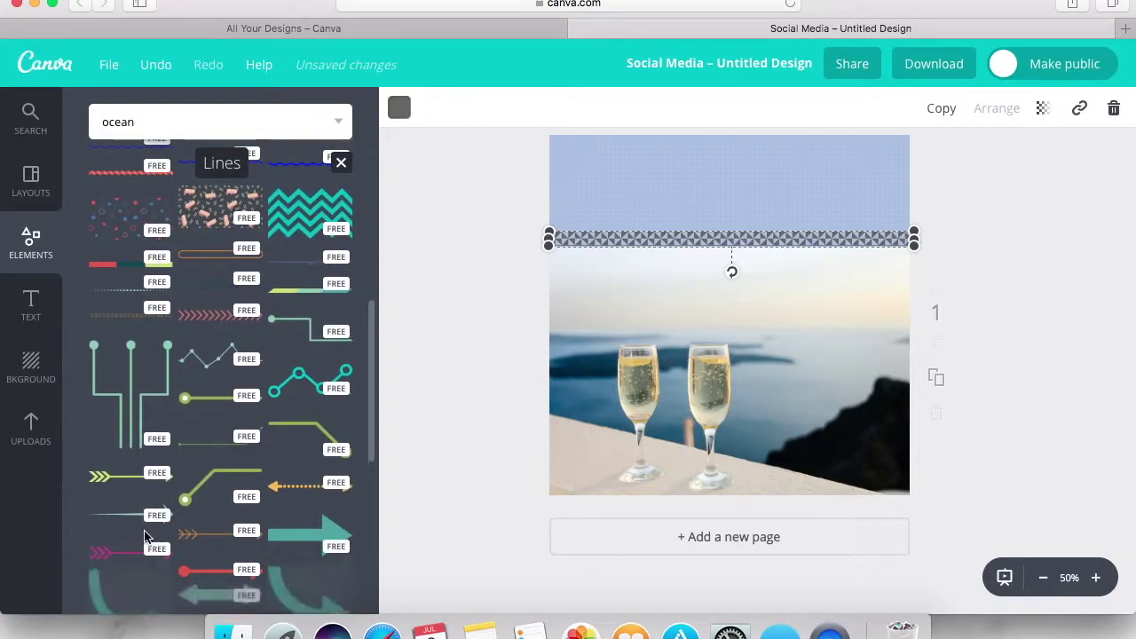
pyautogui.scroll(7, 147, 537)
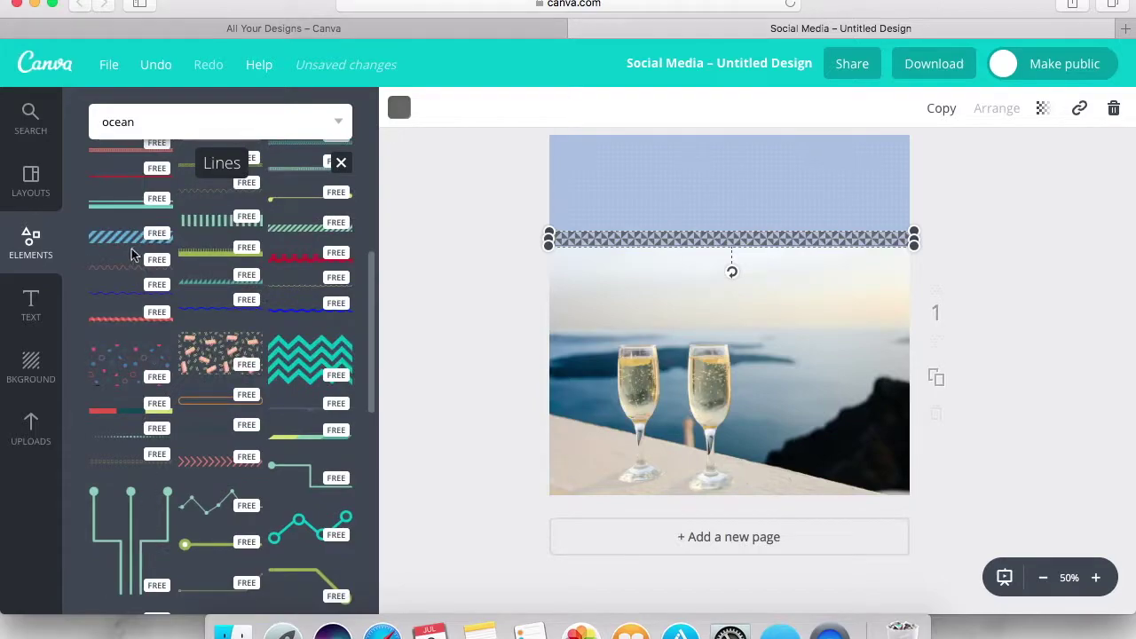
pyautogui.scroll(3, 125, 286)
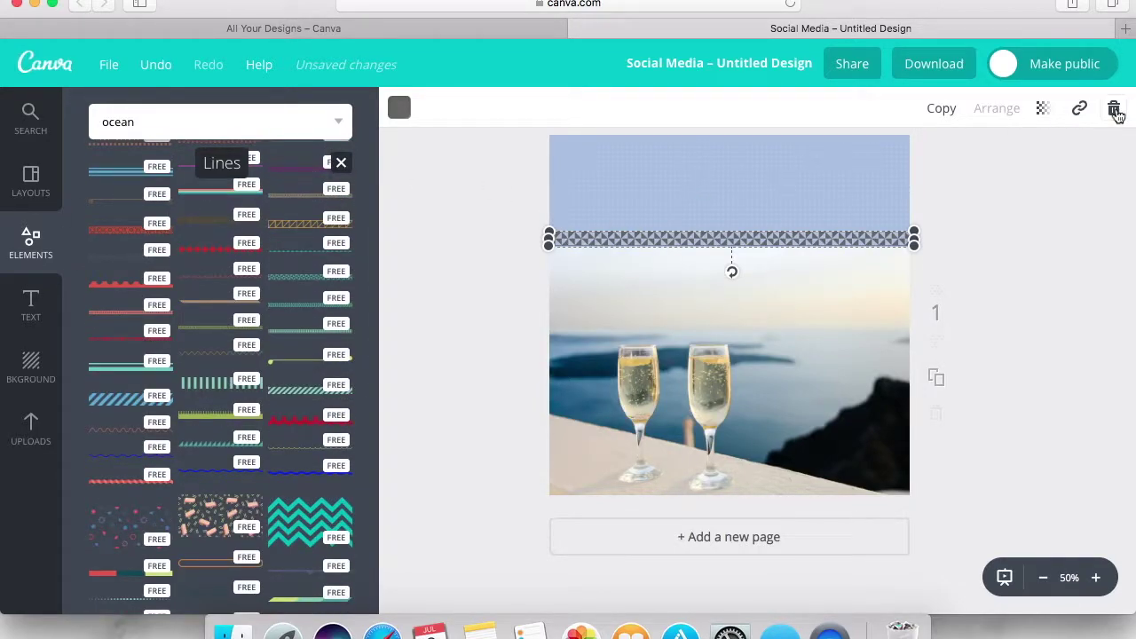
pyautogui.click(1115, 109)
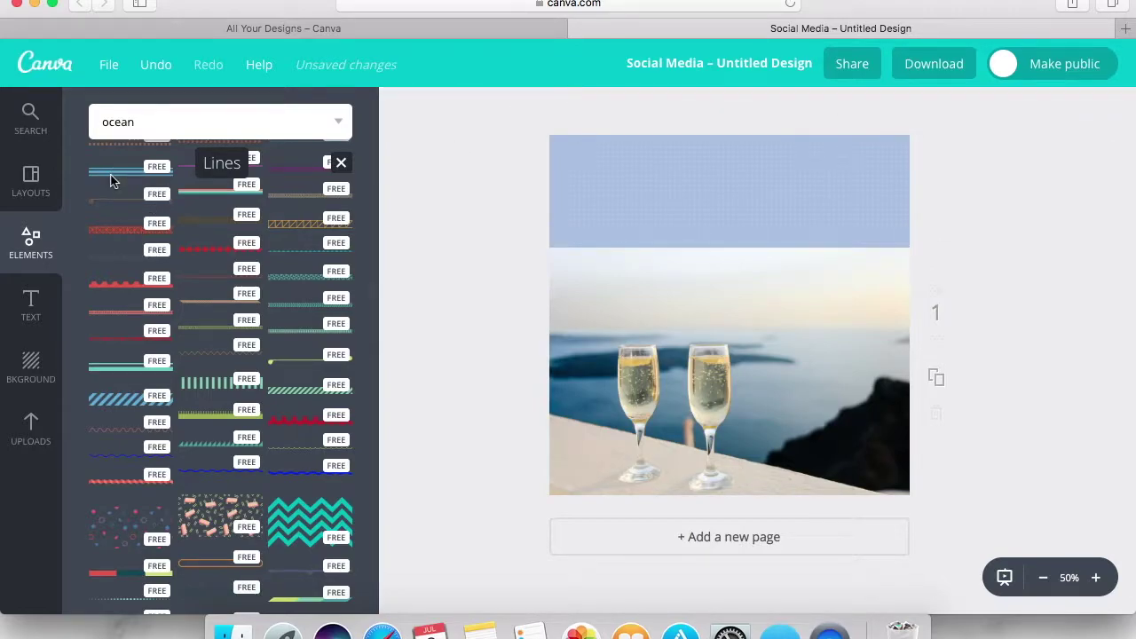
# Add the blue double line, align it with the header's bottom edge and stretch it full width
pyautogui.scroll(5, 266, 248)
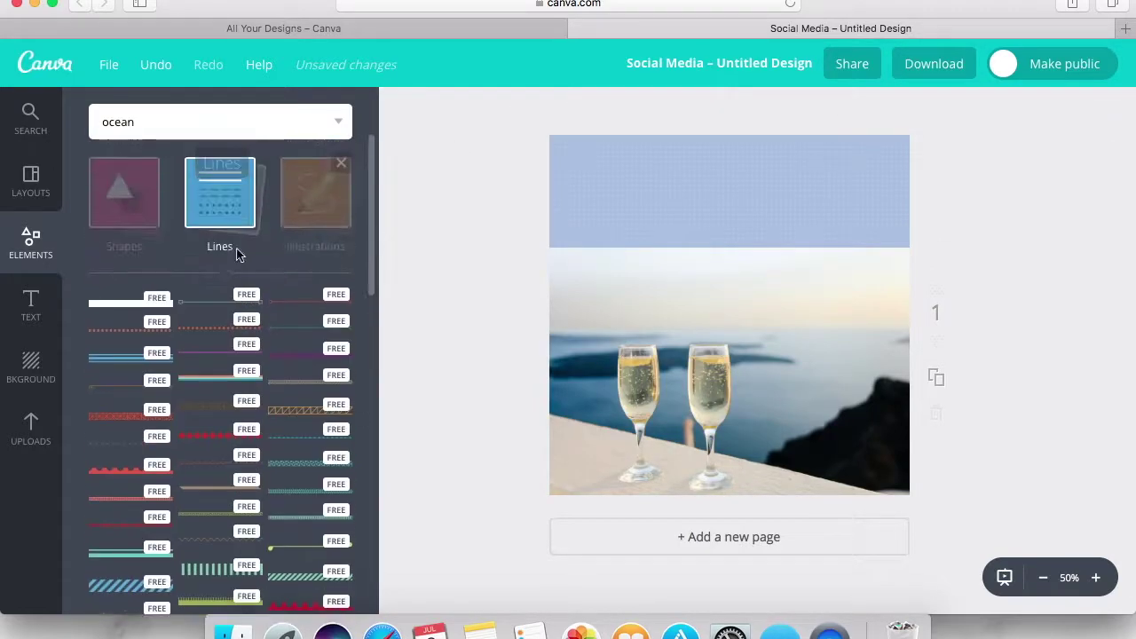
pyautogui.click(138, 360)
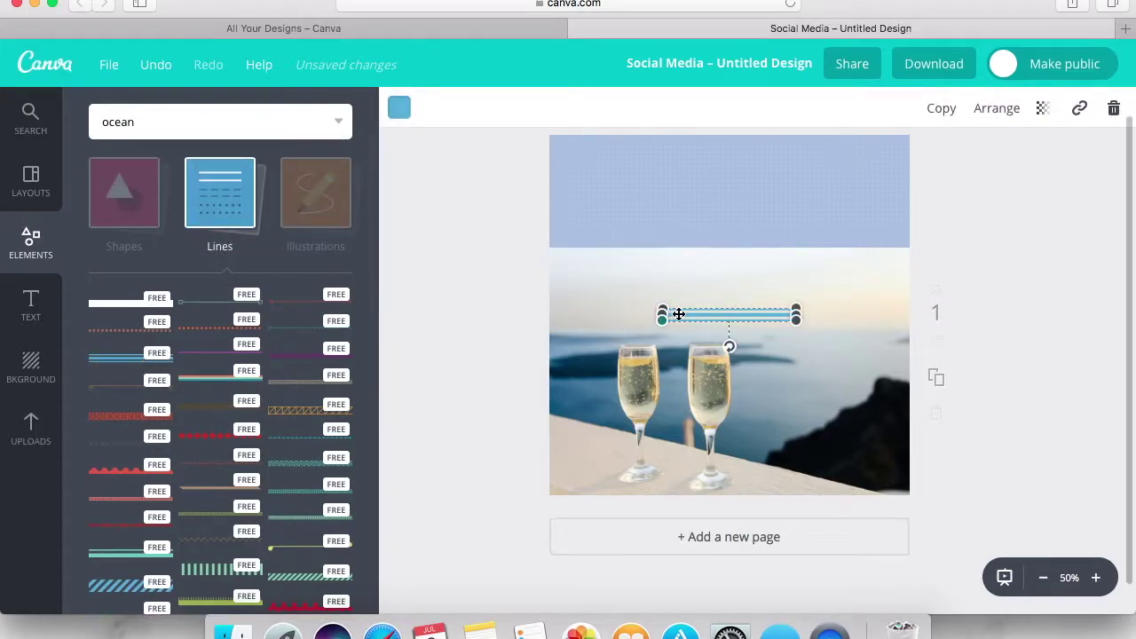
pyautogui.moveTo(679, 314); pyautogui.dragTo(563, 243)
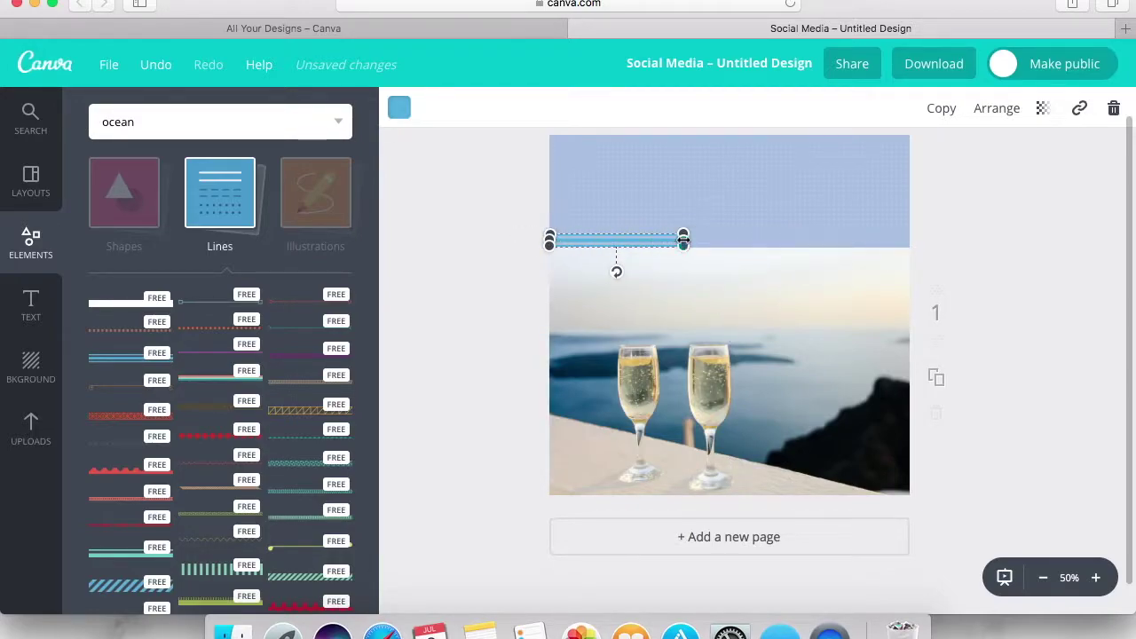
pyautogui.moveTo(683, 238); pyautogui.dragTo(913, 236)
pyautogui.click(1026, 258)
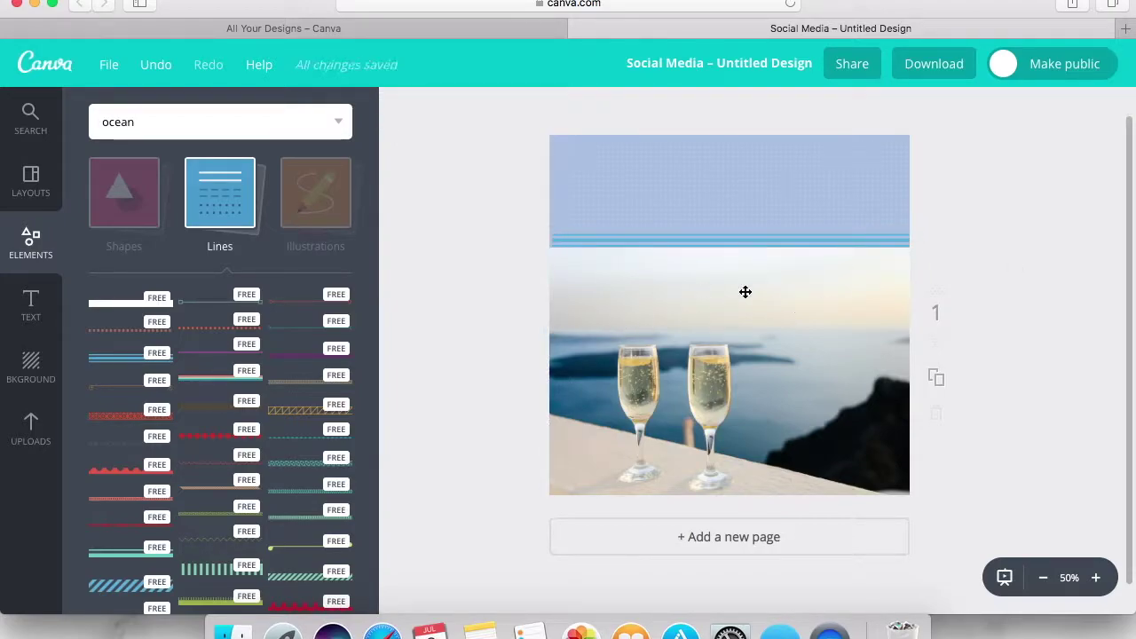
# Browse the Illustrations collection from the element categories
pyautogui.scroll(-2, 272, 543)
pyautogui.scroll(5, 333, 320)
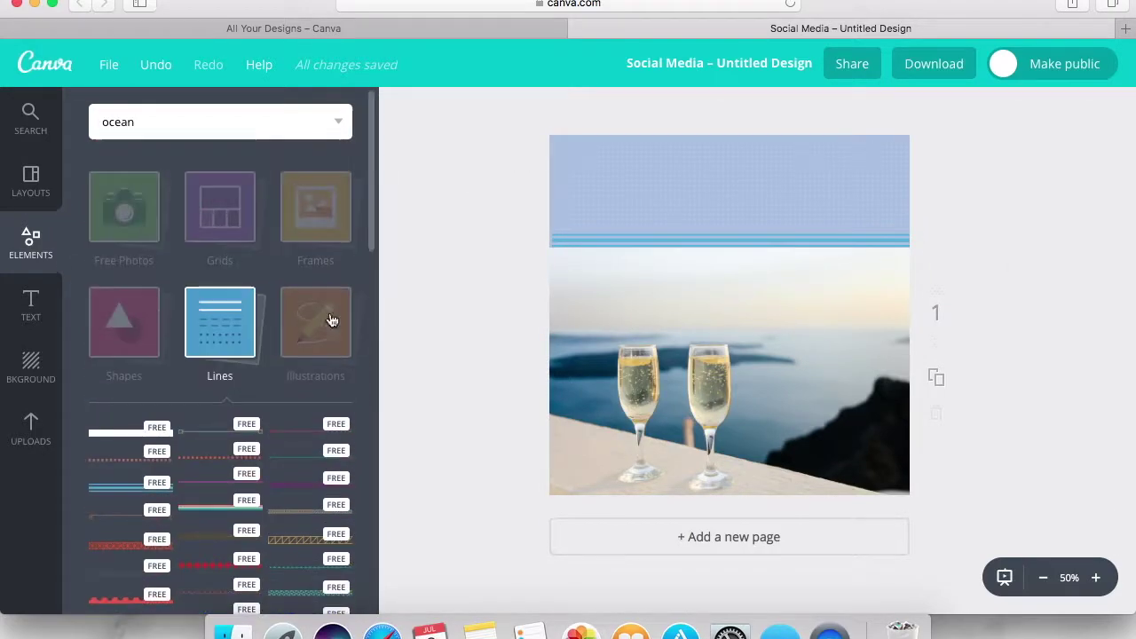
pyautogui.click(312, 337)
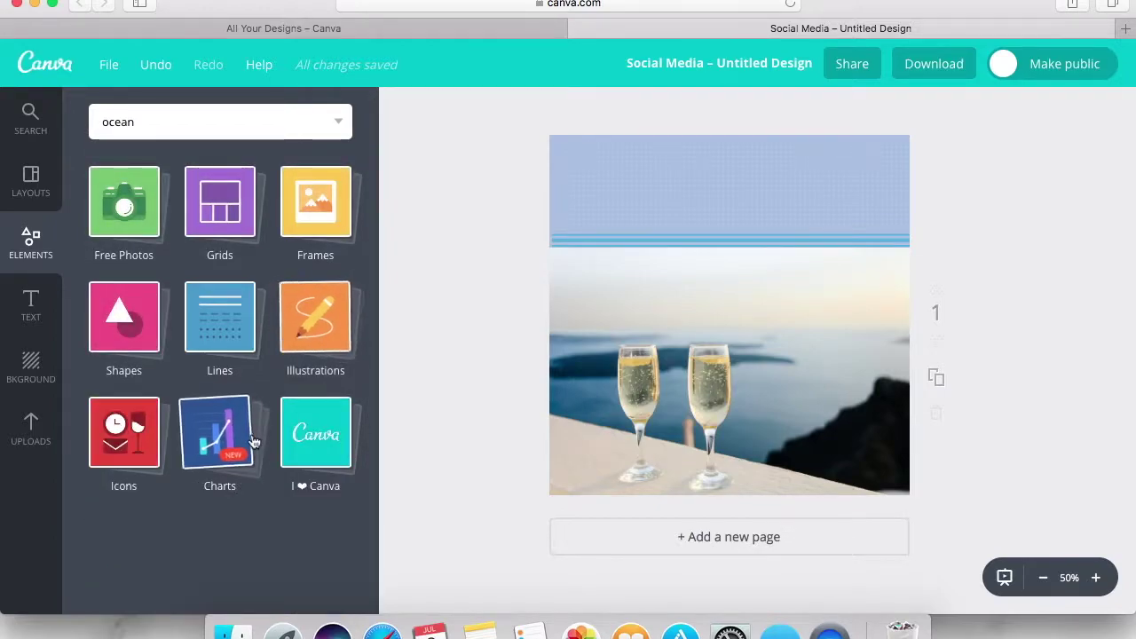
pyautogui.click(311, 329)
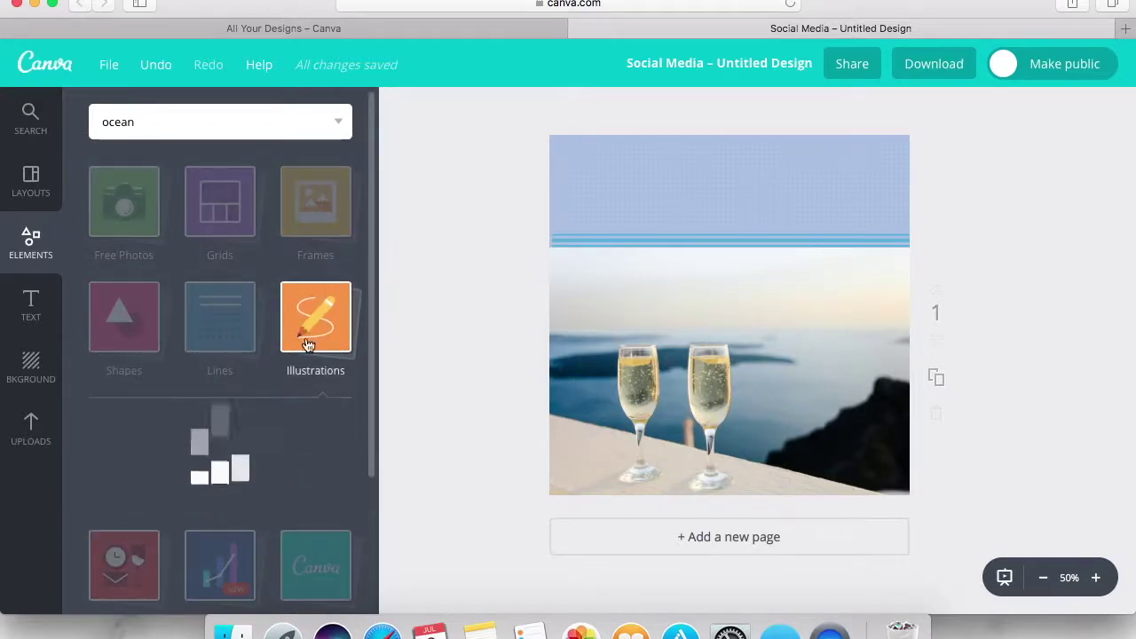
pyautogui.scroll(-6, 214, 498)
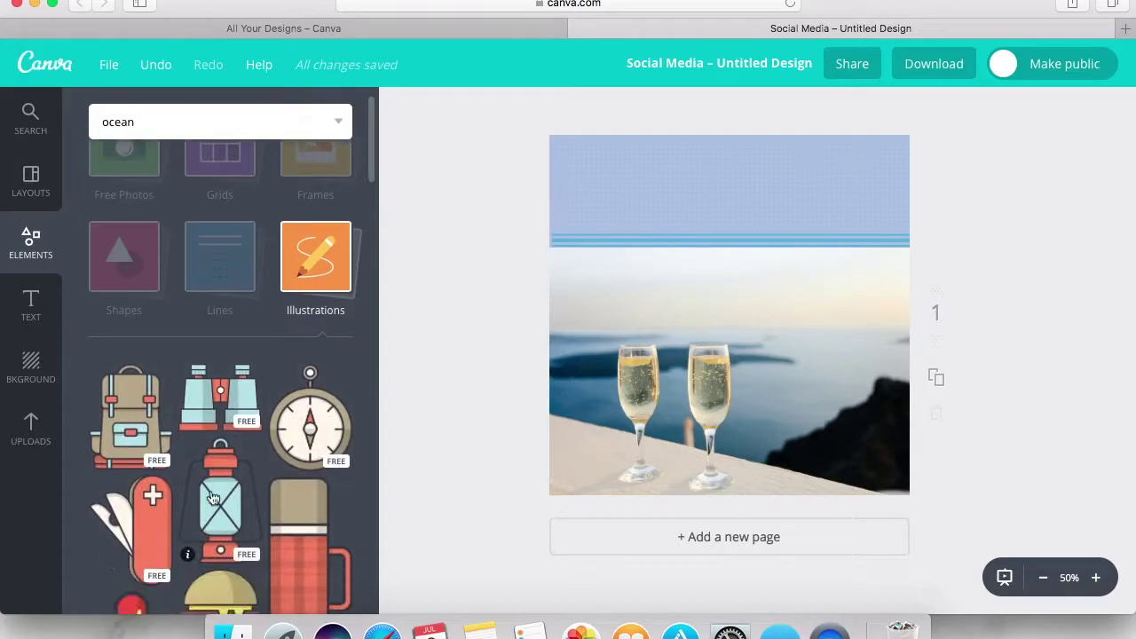
pyautogui.scroll(-10, 213, 498)
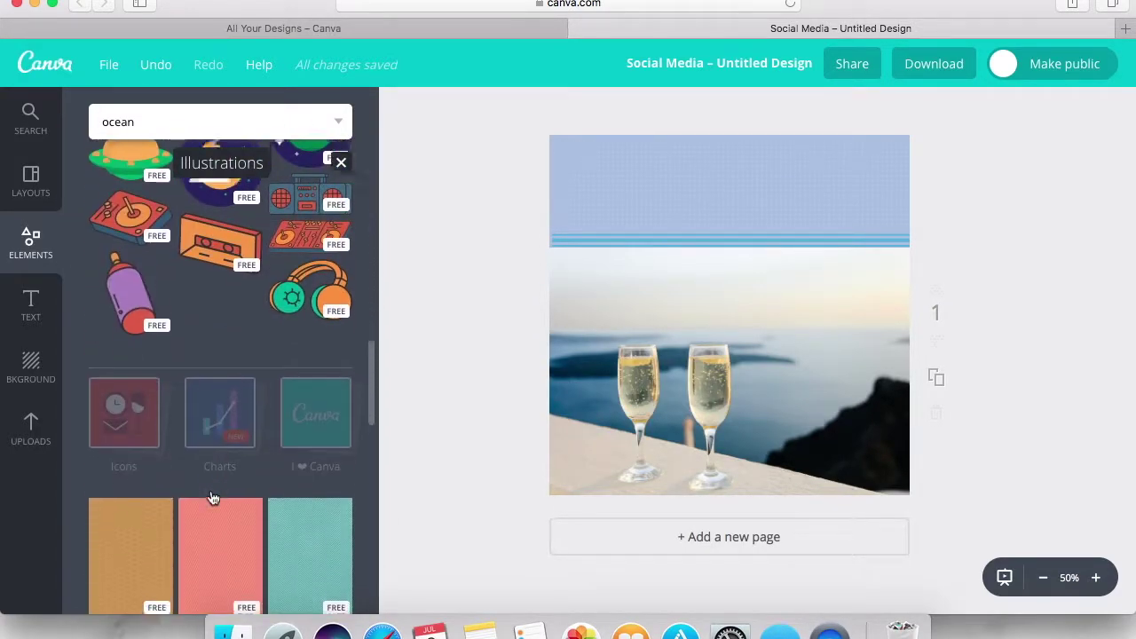
pyautogui.scroll(3, 213, 498)
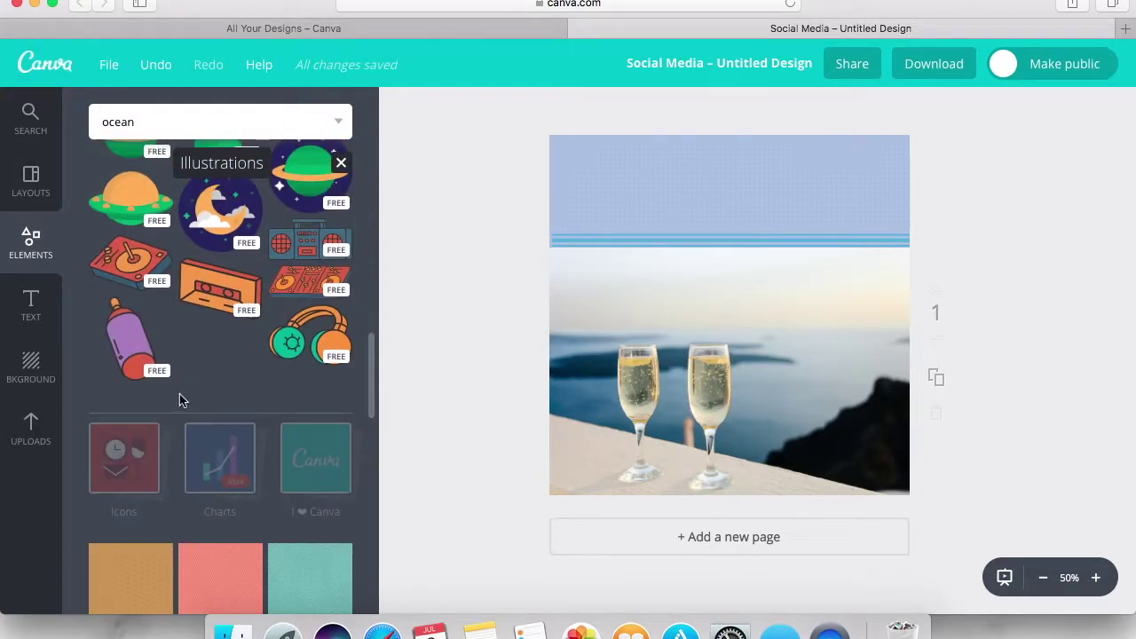
pyautogui.scroll(6, 179, 400)
pyautogui.scroll(3, 185, 434)
pyautogui.scroll(-10, 185, 434)
pyautogui.scroll(10, 185, 433)
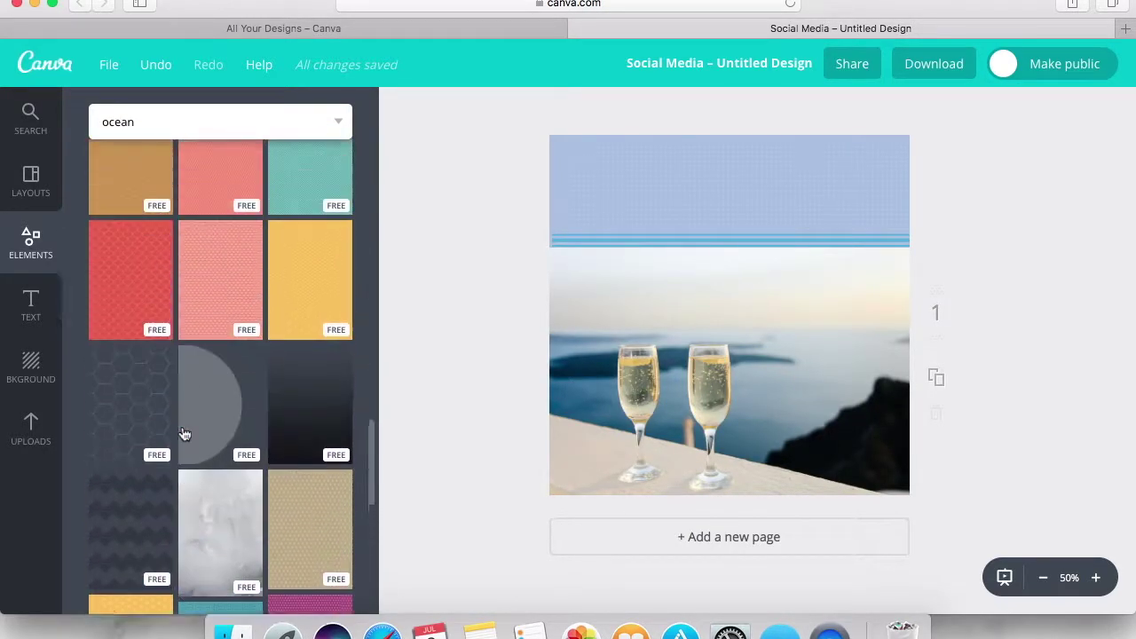
pyautogui.scroll(4, 182, 432)
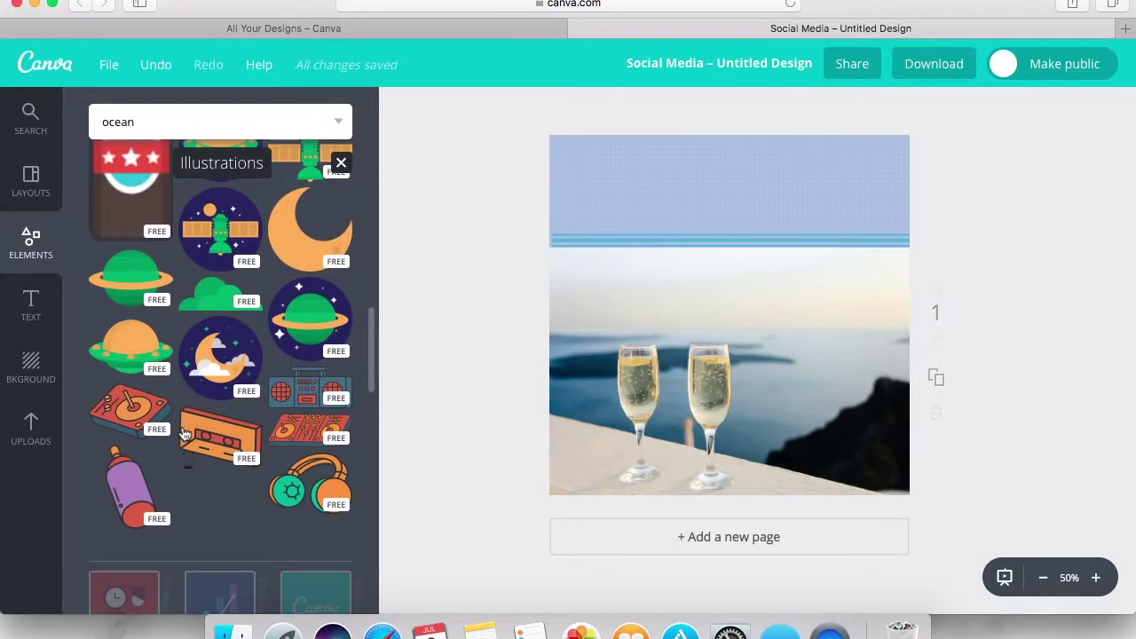
# Add then delete a cassette tape illustration, and collapse Illustrations back to the category grid
pyautogui.click(185, 434)
pyautogui.press('Delete')
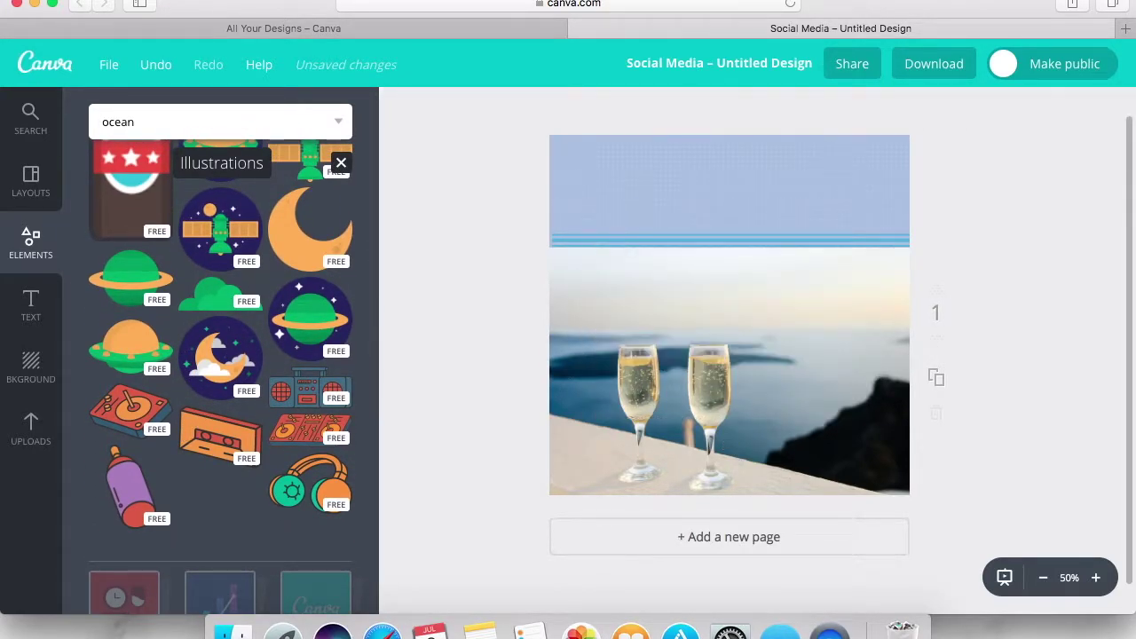
pyautogui.scroll(-5, 164, 346)
pyautogui.scroll(6, 163, 351)
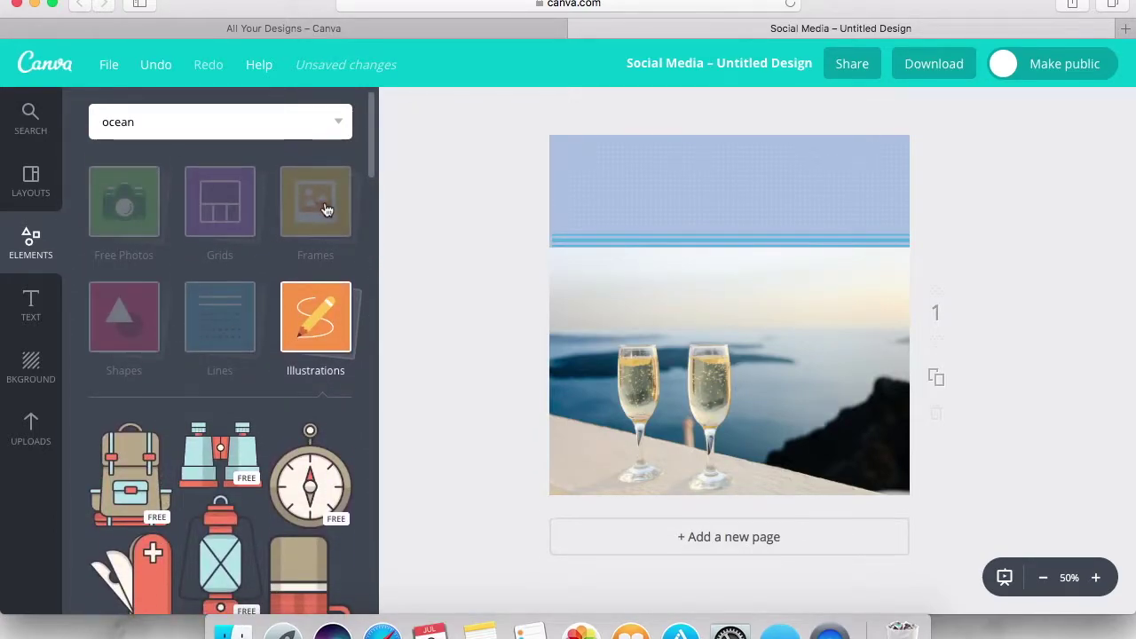
pyautogui.click(324, 209)
pyautogui.scroll(-3, 241, 426)
pyautogui.scroll(3, 248, 422)
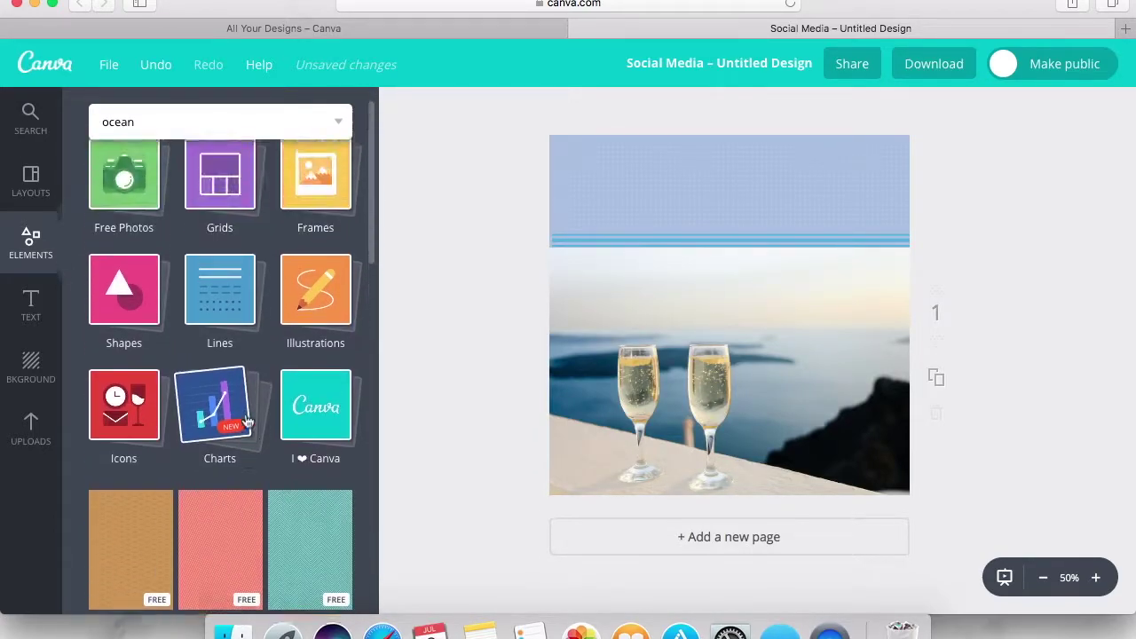
# Add the teal-bordered landscape frame and enlarge it to fill the canvas
pyautogui.click(315, 209)
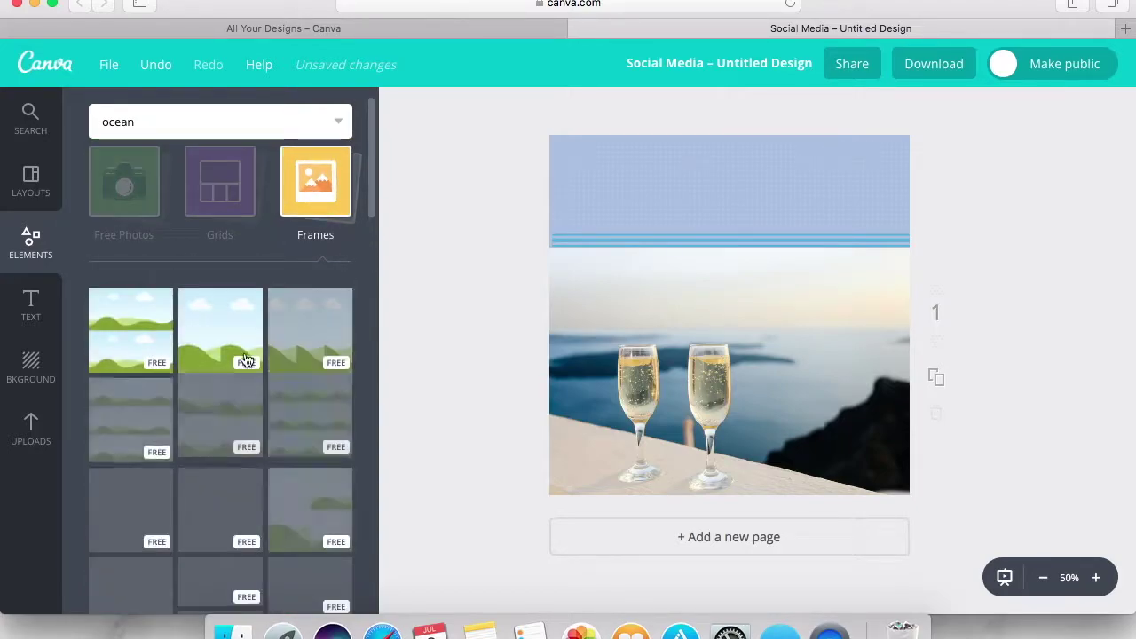
pyautogui.scroll(-5, 238, 408)
pyautogui.scroll(-5, 238, 409)
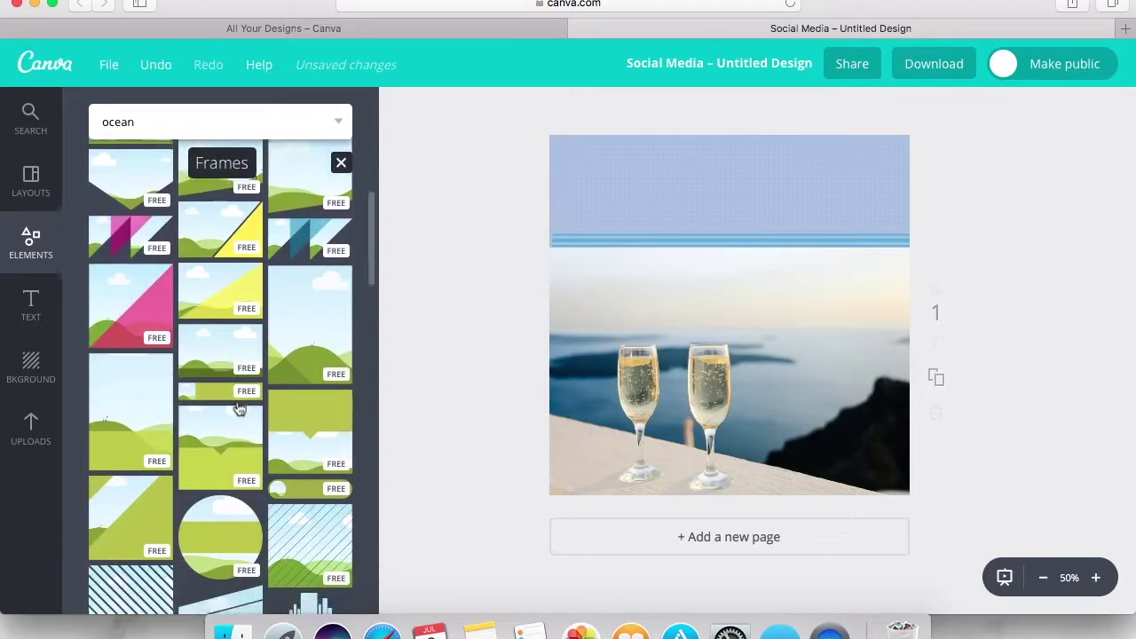
pyautogui.scroll(-5, 238, 409)
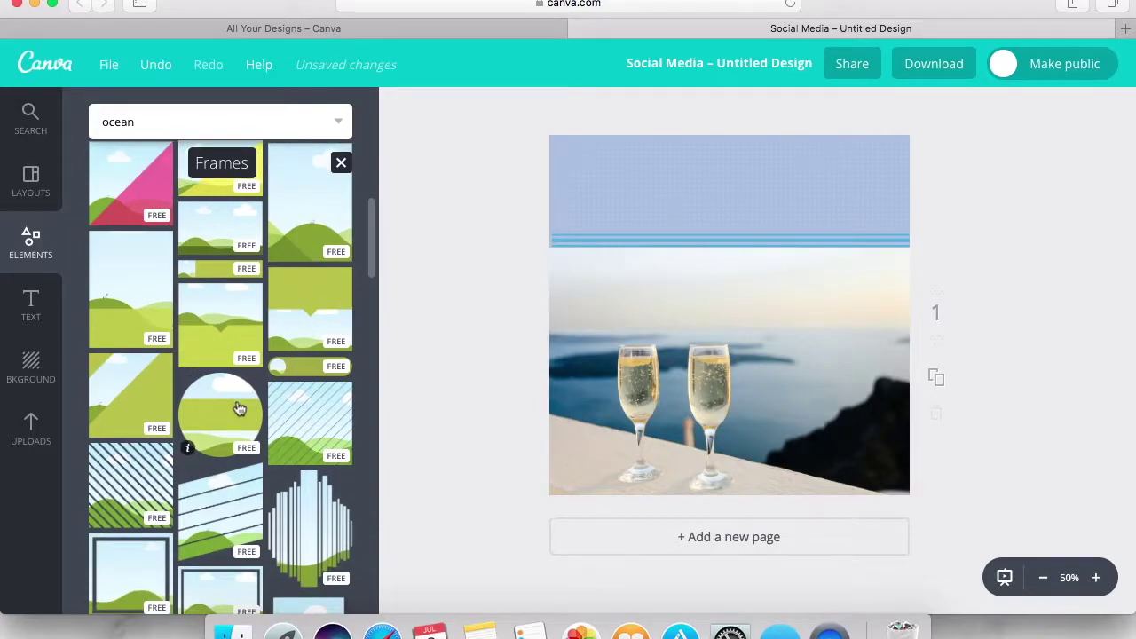
pyautogui.scroll(-5, 238, 408)
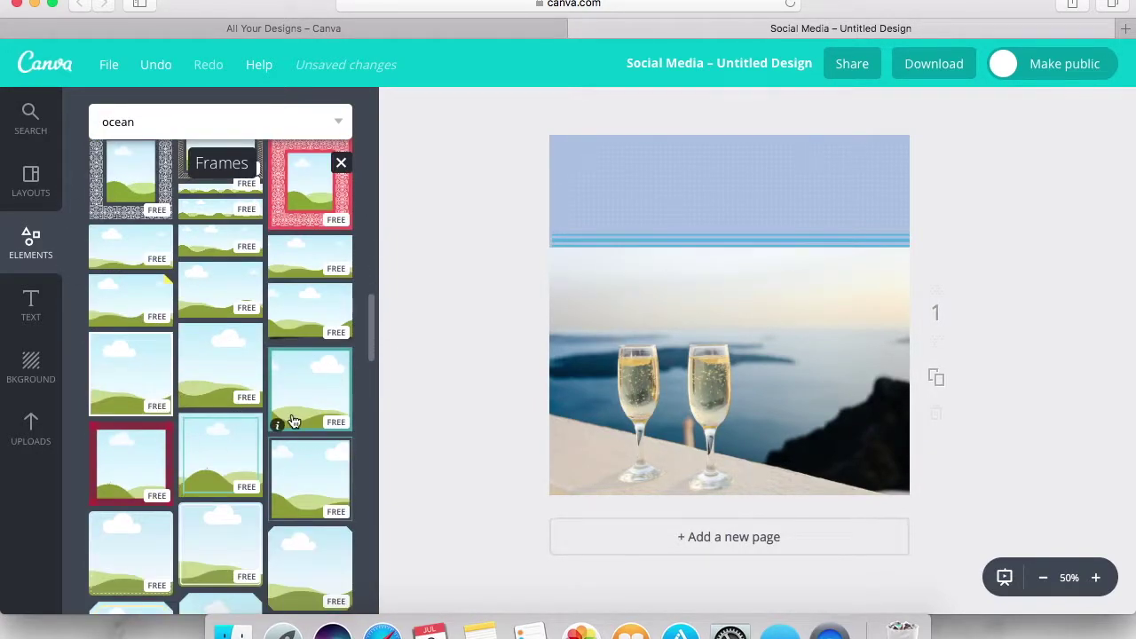
pyautogui.click(294, 421)
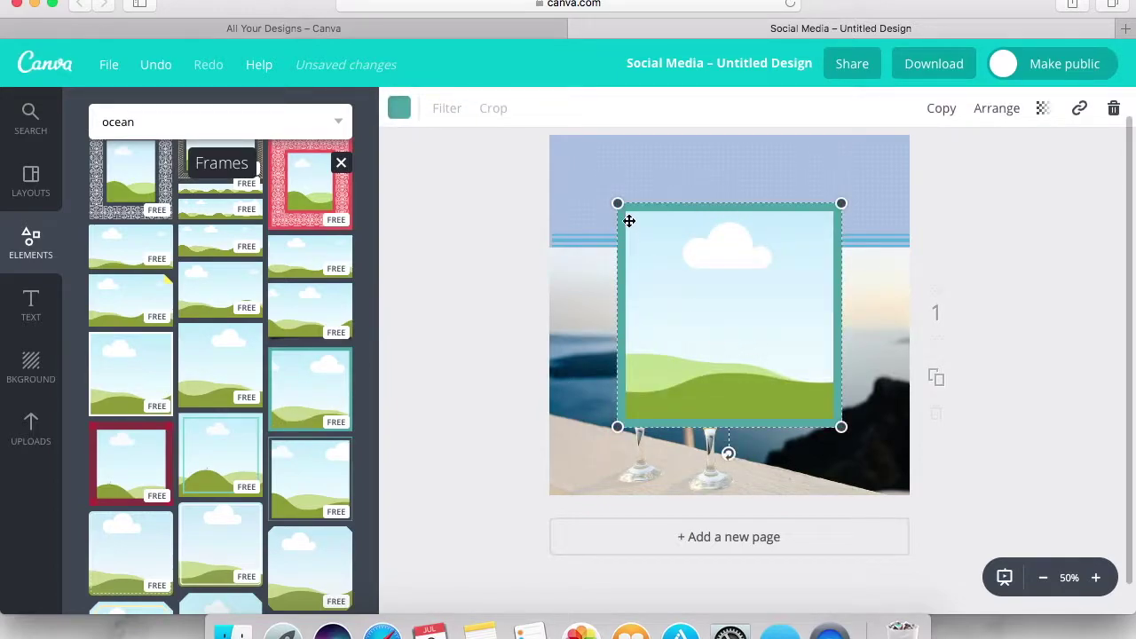
pyautogui.moveTo(617, 203); pyautogui.dragTo(549, 135)
pyautogui.moveTo(844, 434); pyautogui.dragTo(924, 489)
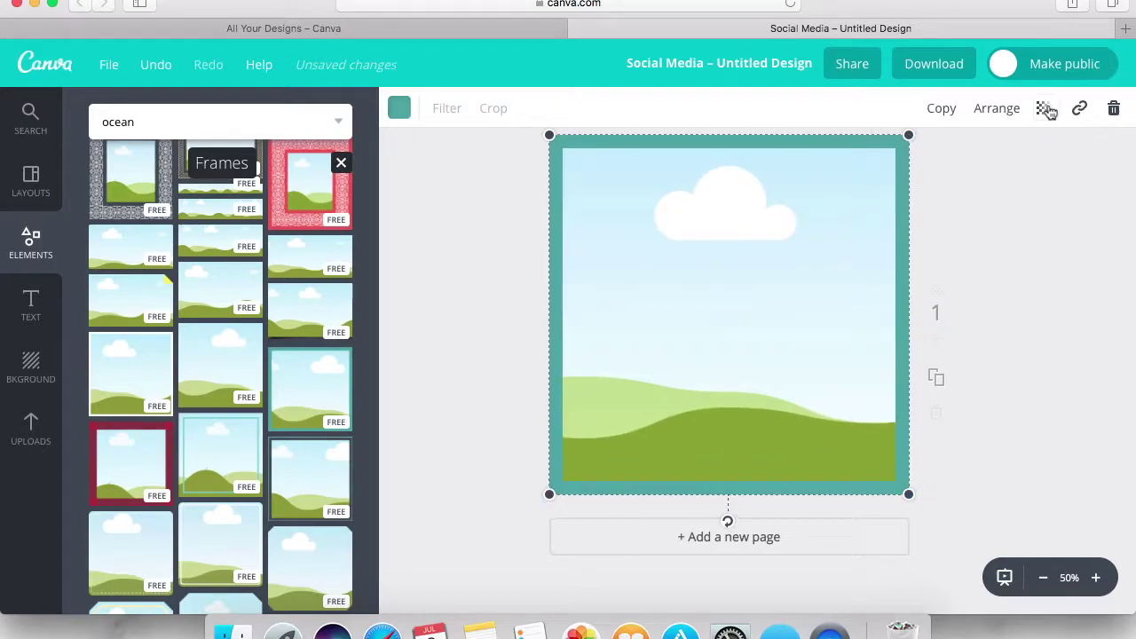
# Send the frame back two layers behind the photo, then remove it
pyautogui.click(984, 111)
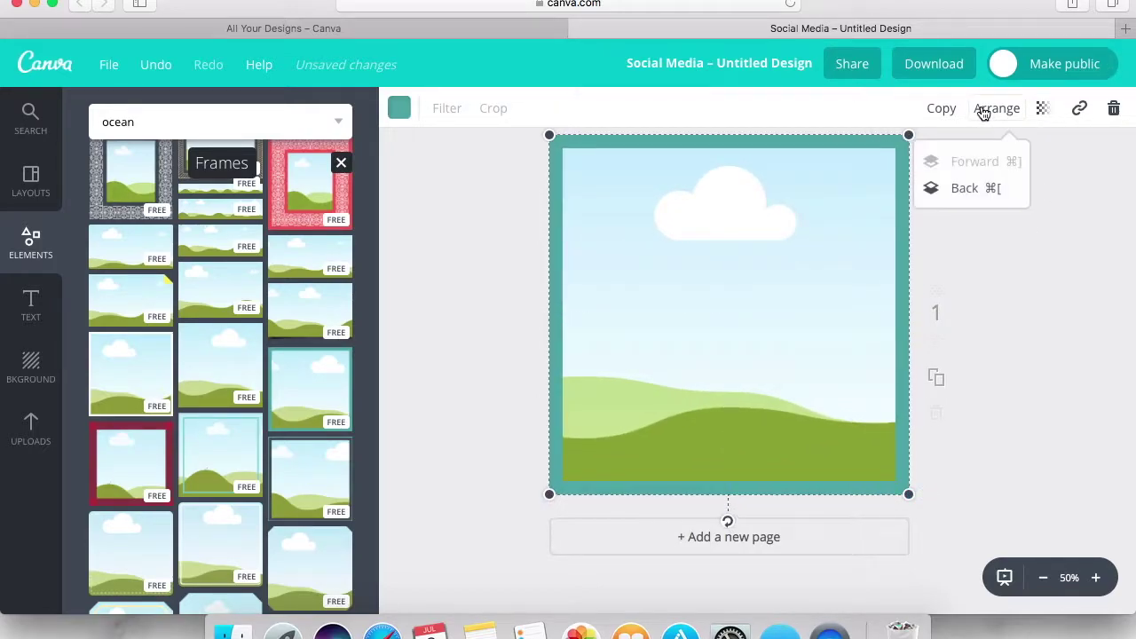
pyautogui.click(966, 190)
pyautogui.click(965, 190)
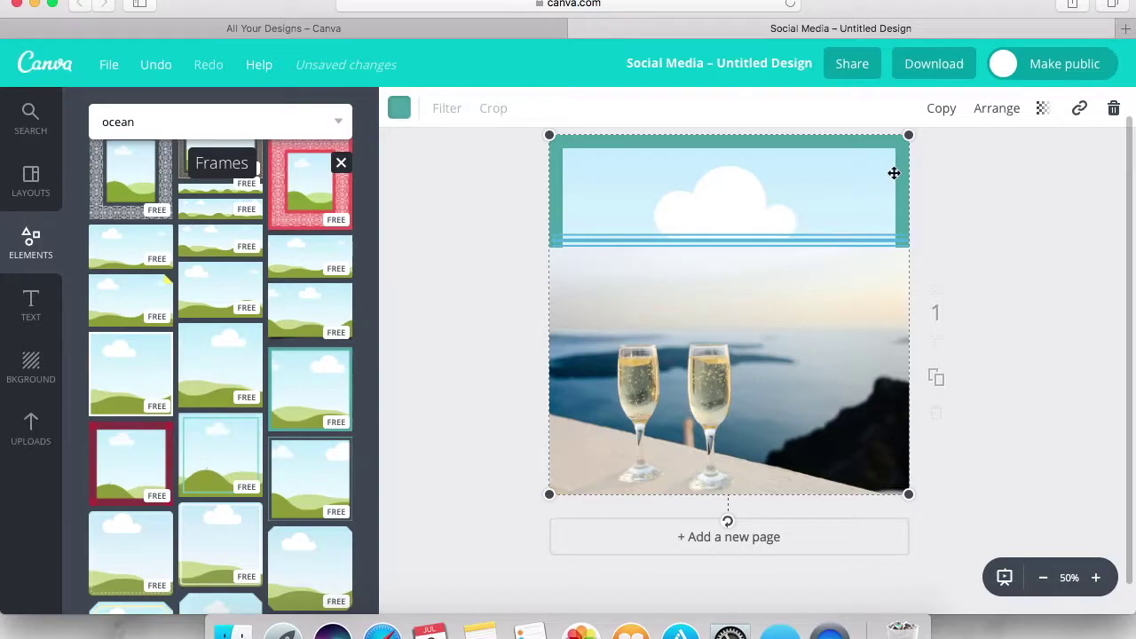
pyautogui.press('Escape')
pyautogui.scroll(-5, 251, 325)
pyautogui.scroll(-3, 253, 328)
# Add the San Marino text design and move it to the top of the canvas
pyautogui.click(24, 310)
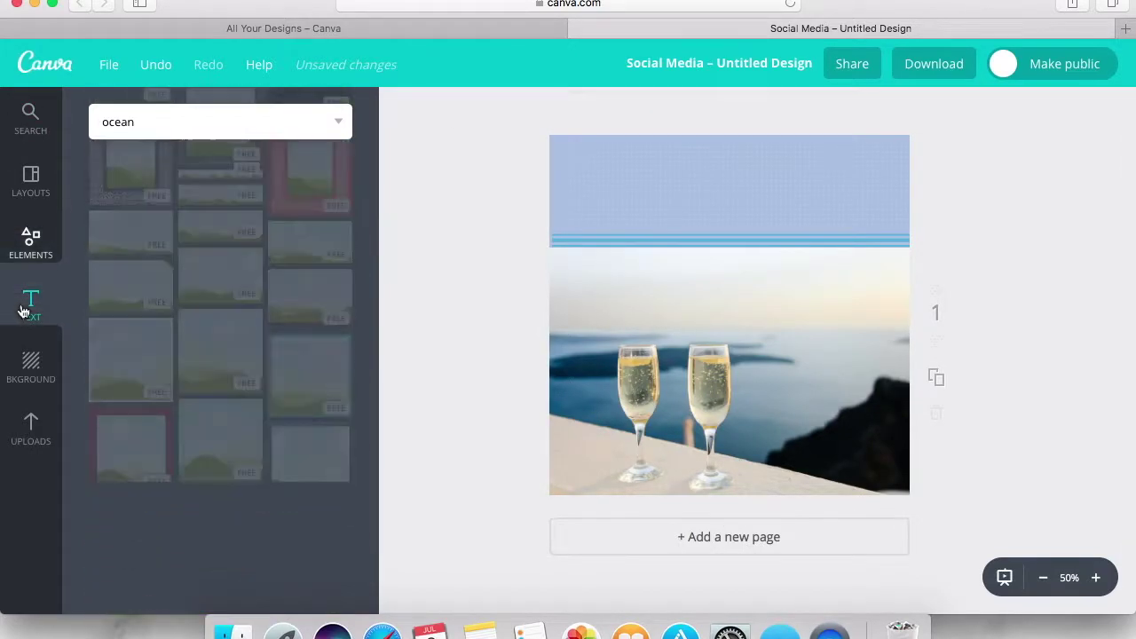
pyautogui.scroll(-5, 273, 380)
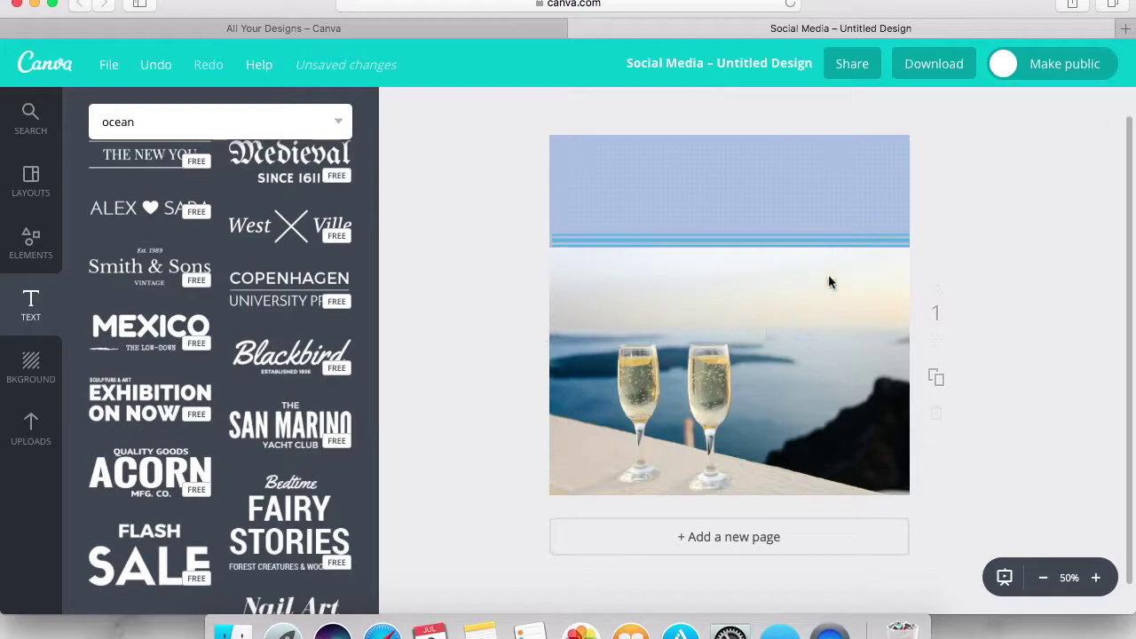
pyautogui.click(855, 255)
pyautogui.moveTo(779, 313); pyautogui.dragTo(773, 194)
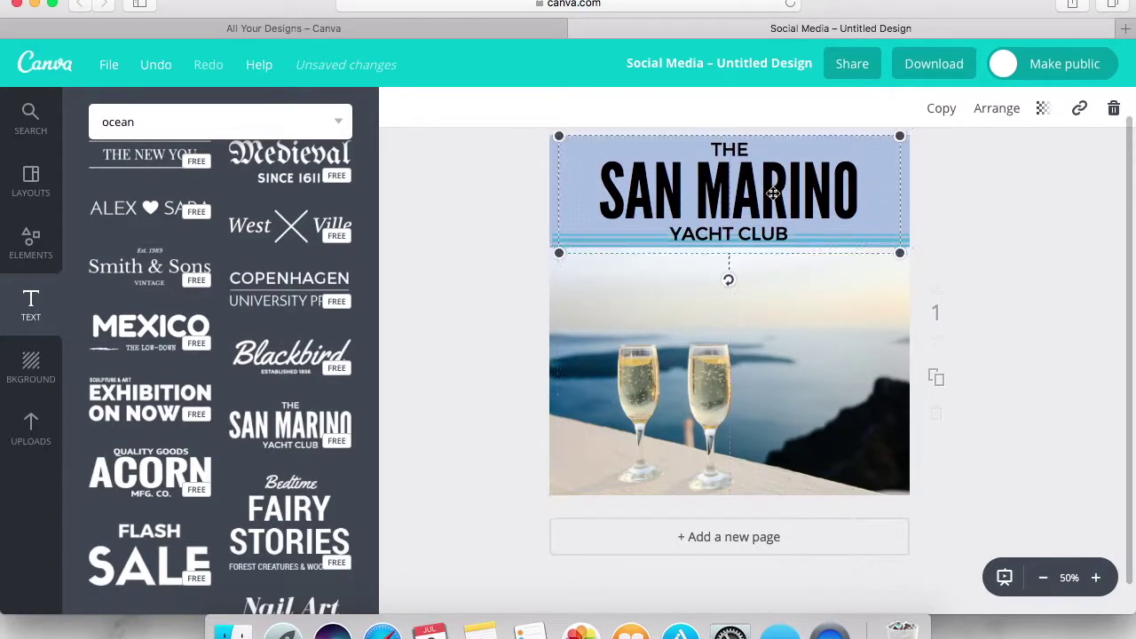
pyautogui.doubleClick(773, 194)
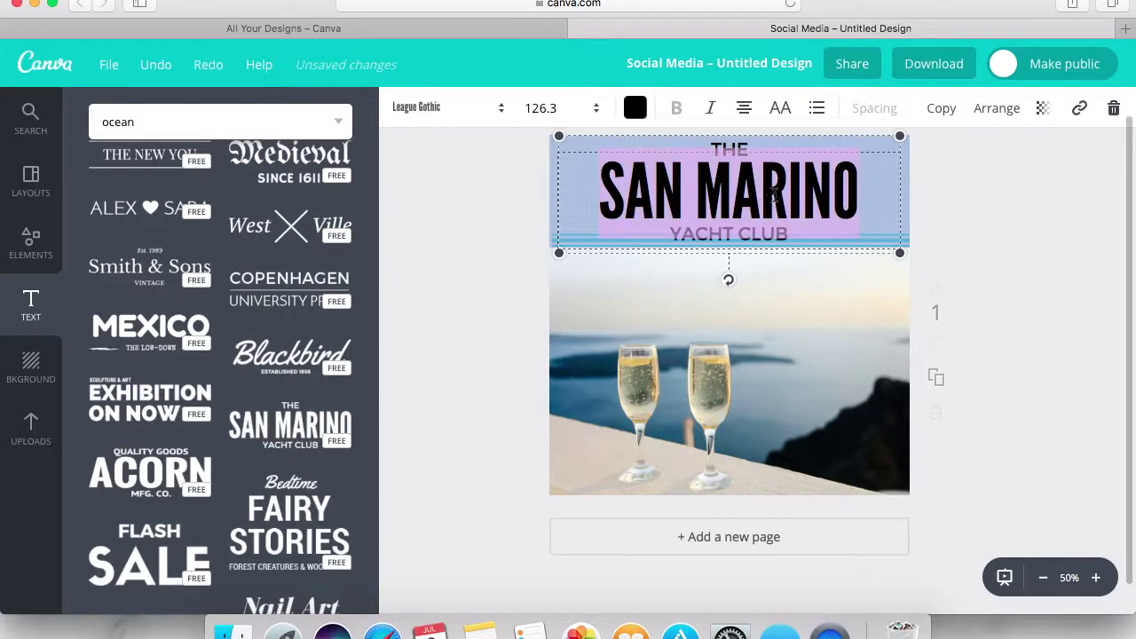
pyautogui.click(728, 148)
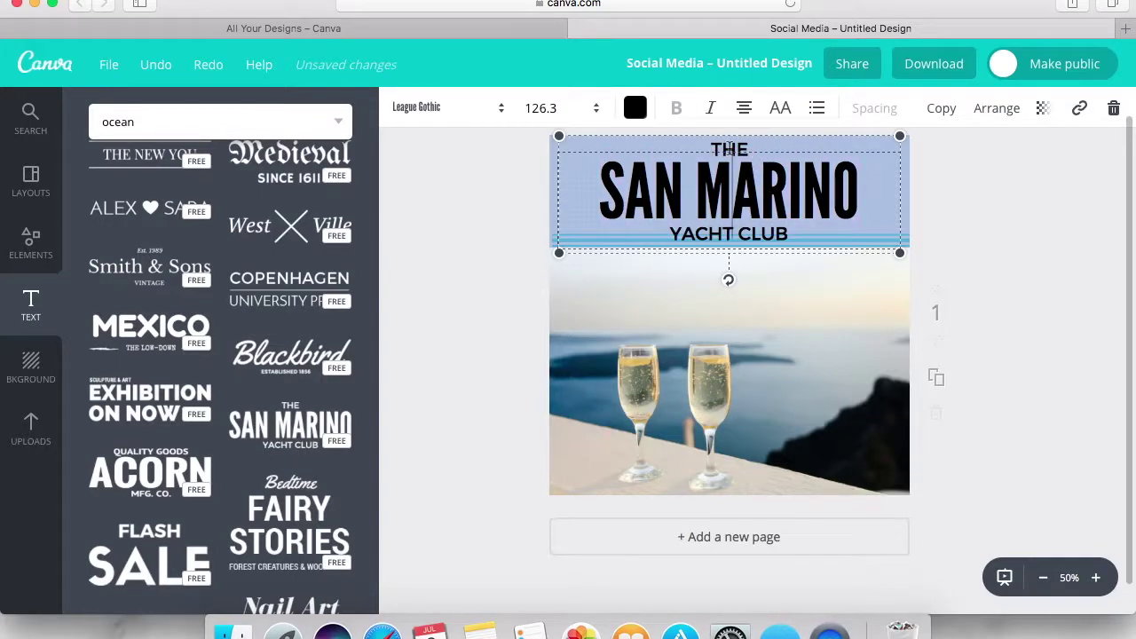
# Rewrite the text lines as 'HOTTEST VIP' and 'Wine Club'
pyautogui.doubleClick(783, 191)
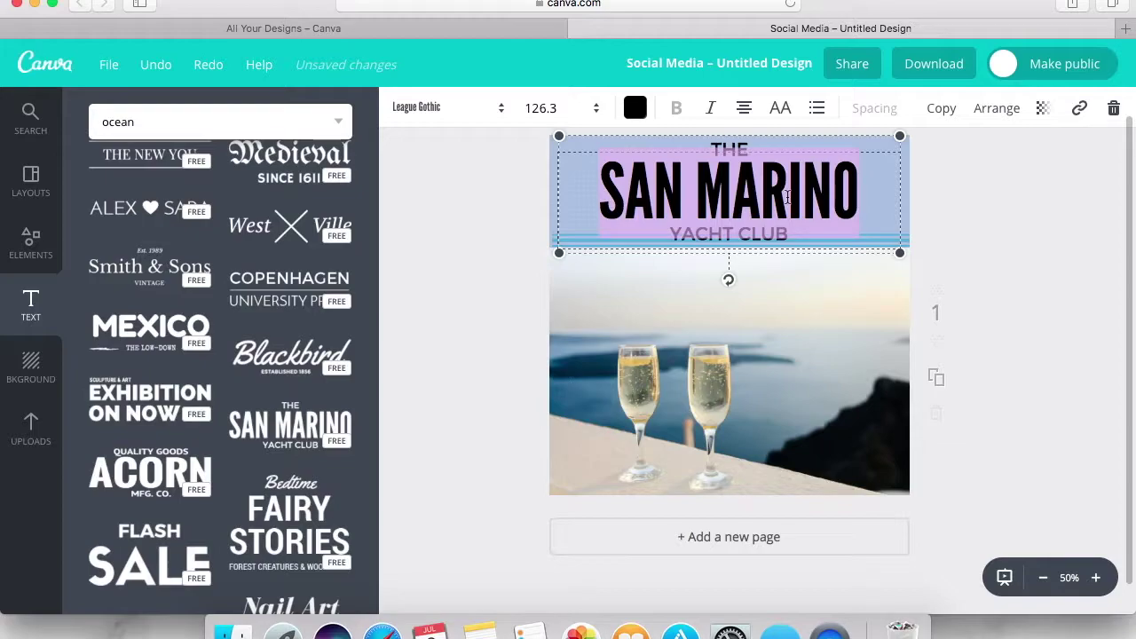
pyautogui.write('Hottes')
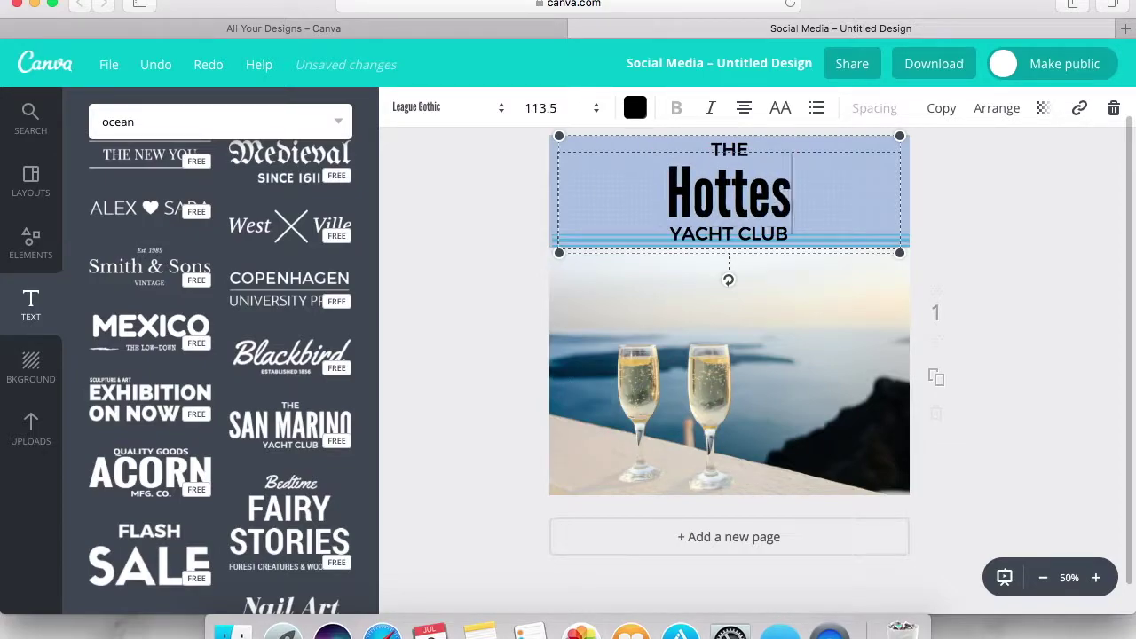
pyautogui.write('t Wine')
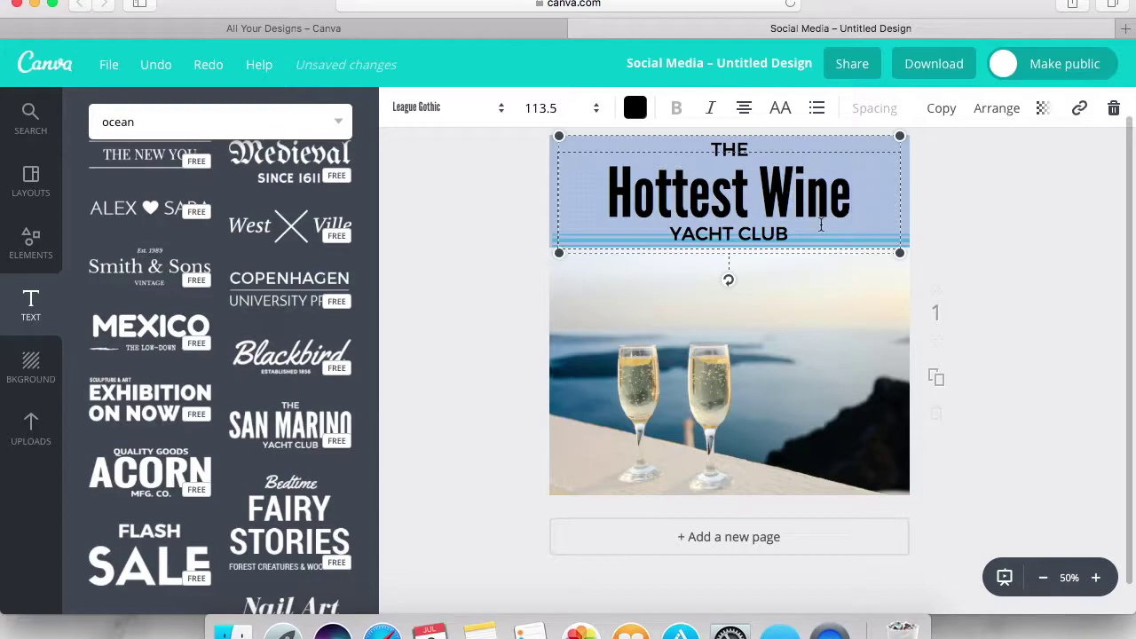
pyautogui.press('BackSpace')
pyautogui.press('BackSpace')
pyautogui.press('BackSpace')
pyautogui.press('BackSpace')
pyautogui.write('VIP')
pyautogui.click(707, 235)
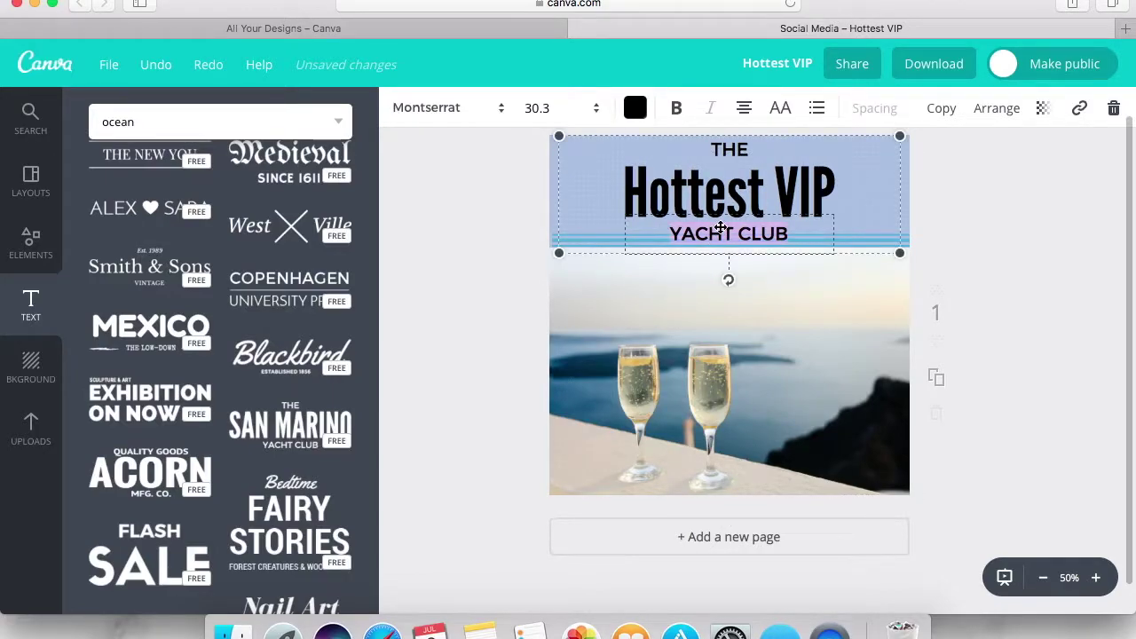
pyautogui.write('Wine')
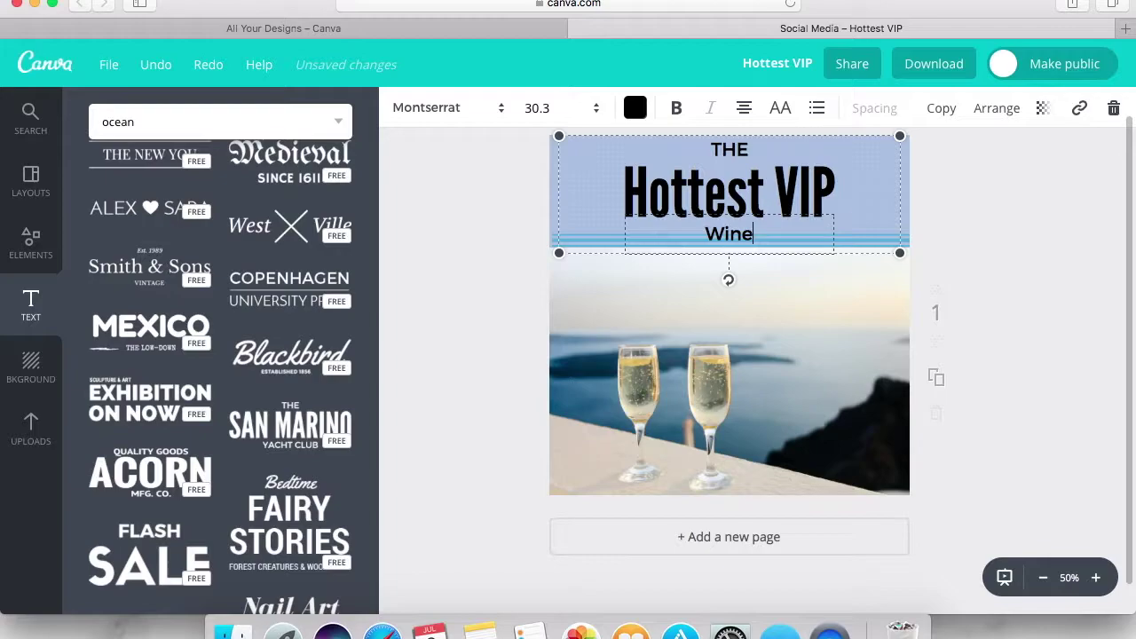
pyautogui.write(' Club')
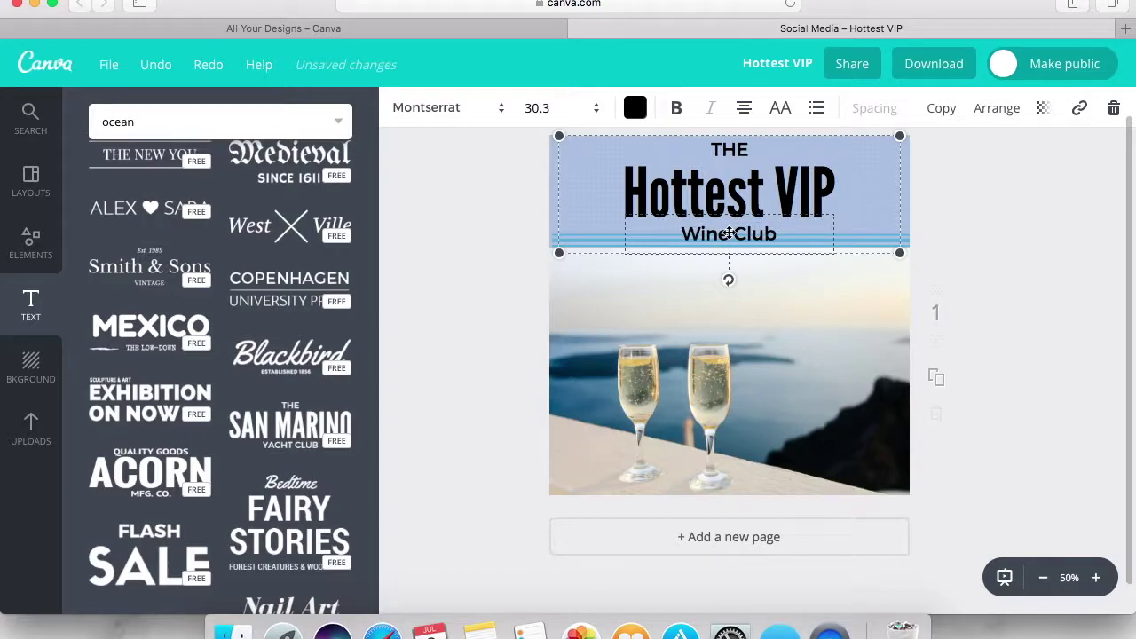
pyautogui.doubleClick(716, 193)
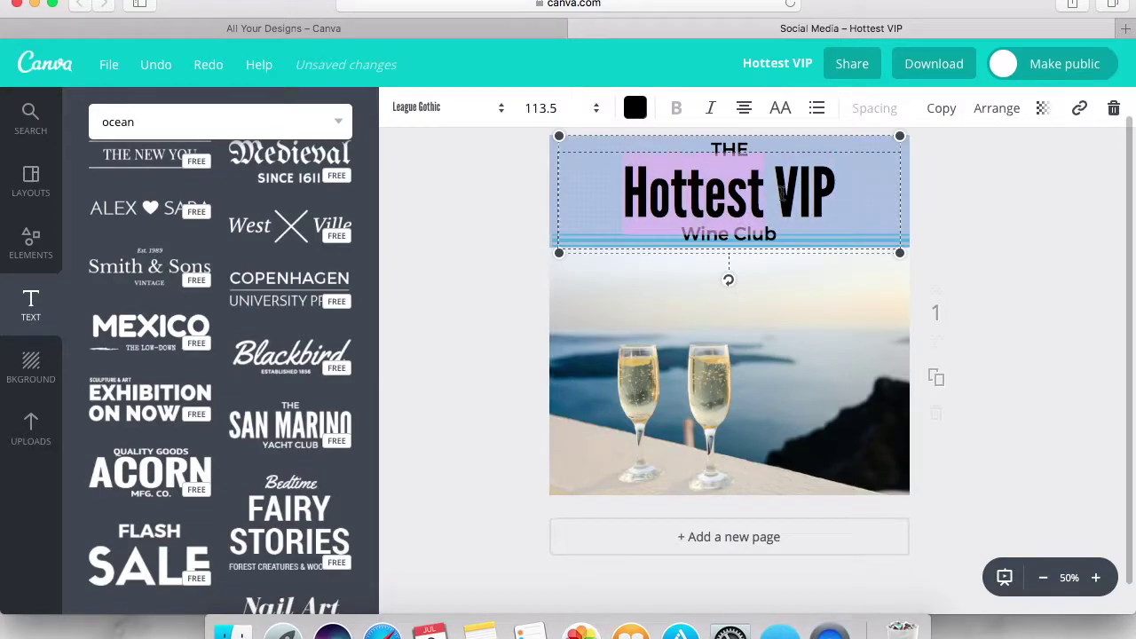
pyautogui.write('HOTTE')
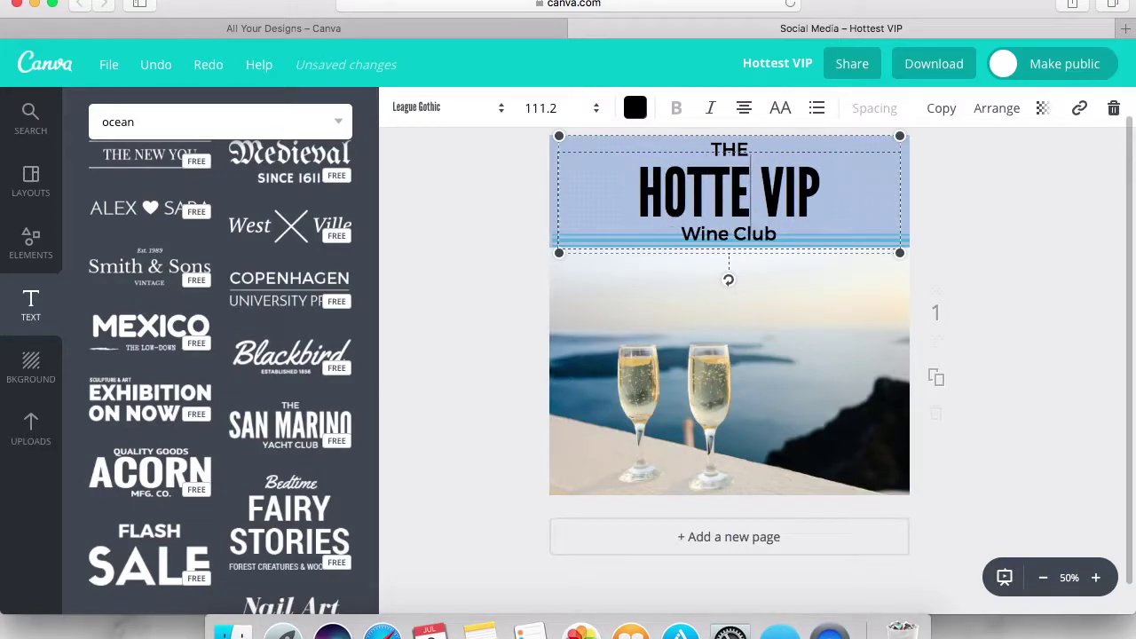
pyautogui.write('ST')
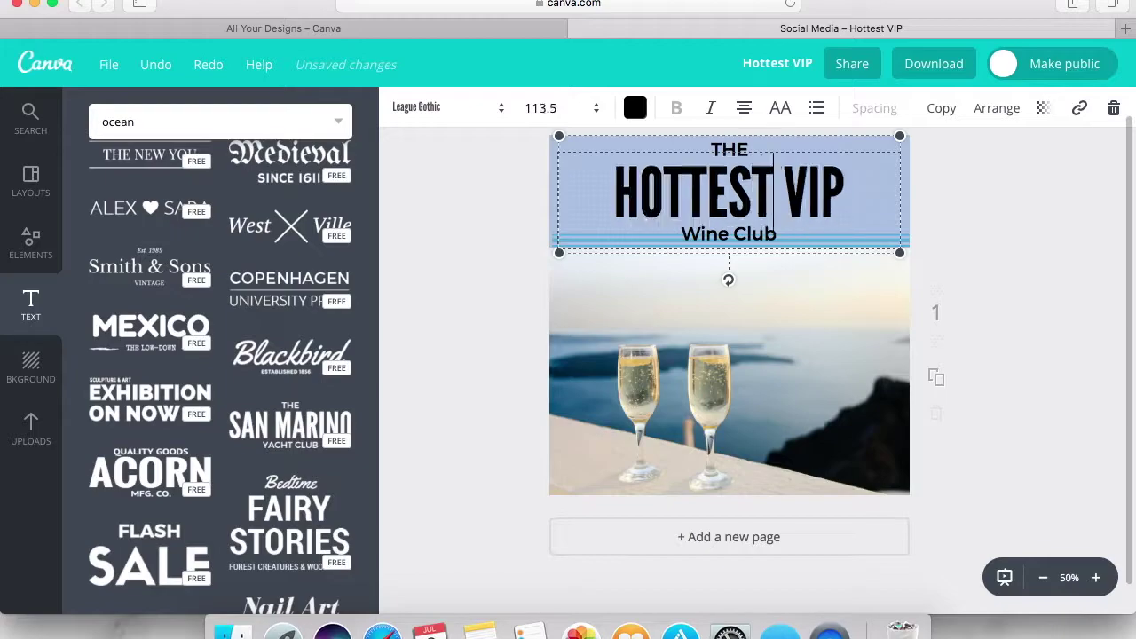
pyautogui.click(1048, 302)
# Set the headline font size to 104
pyautogui.moveTo(725, 191); pyautogui.dragTo(759, 194)
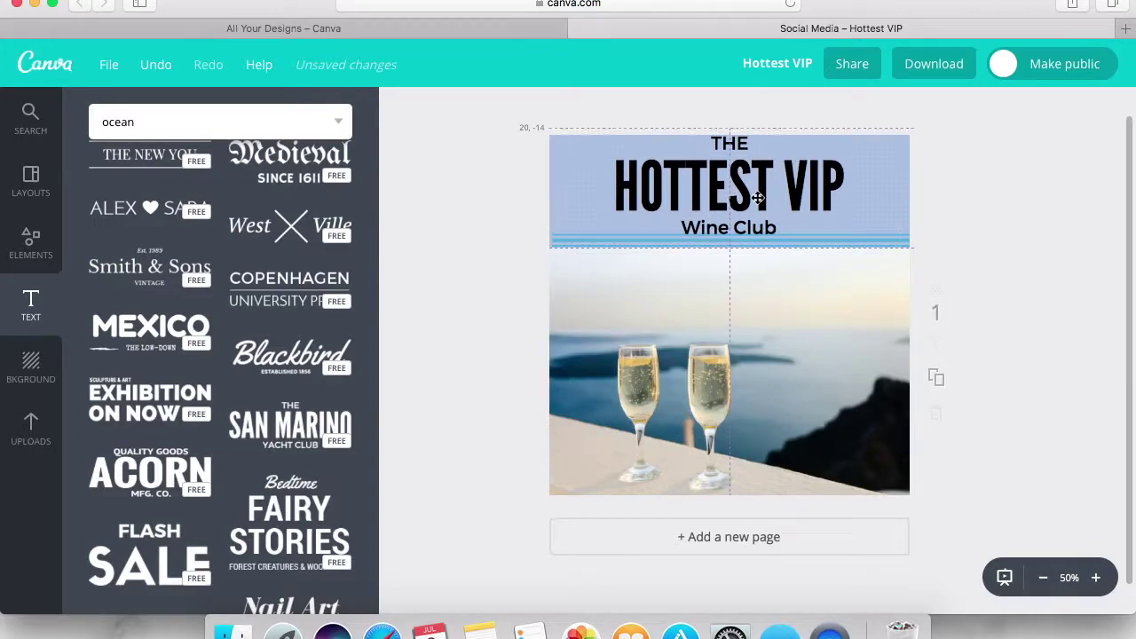
pyautogui.press('super+z')
pyautogui.click(794, 242)
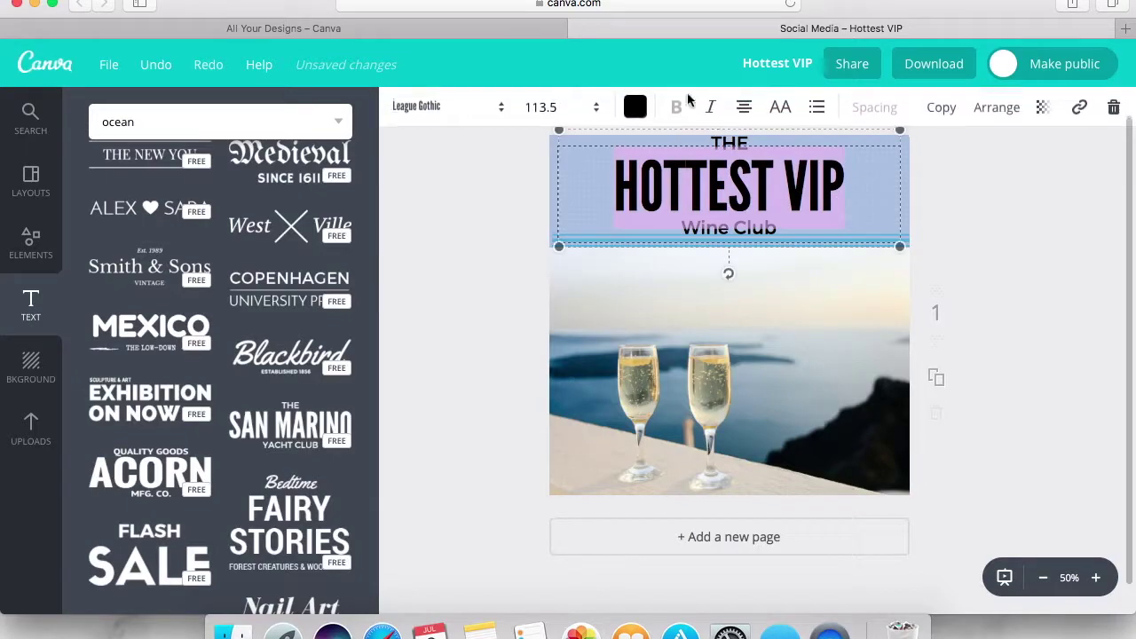
pyautogui.click(576, 111)
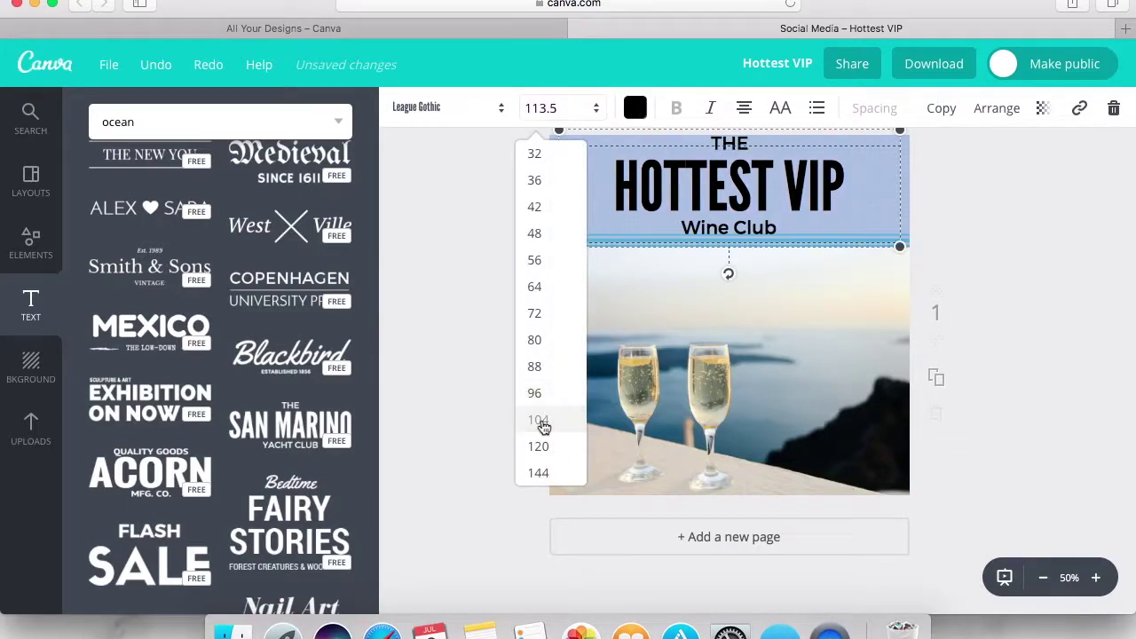
pyautogui.click(539, 423)
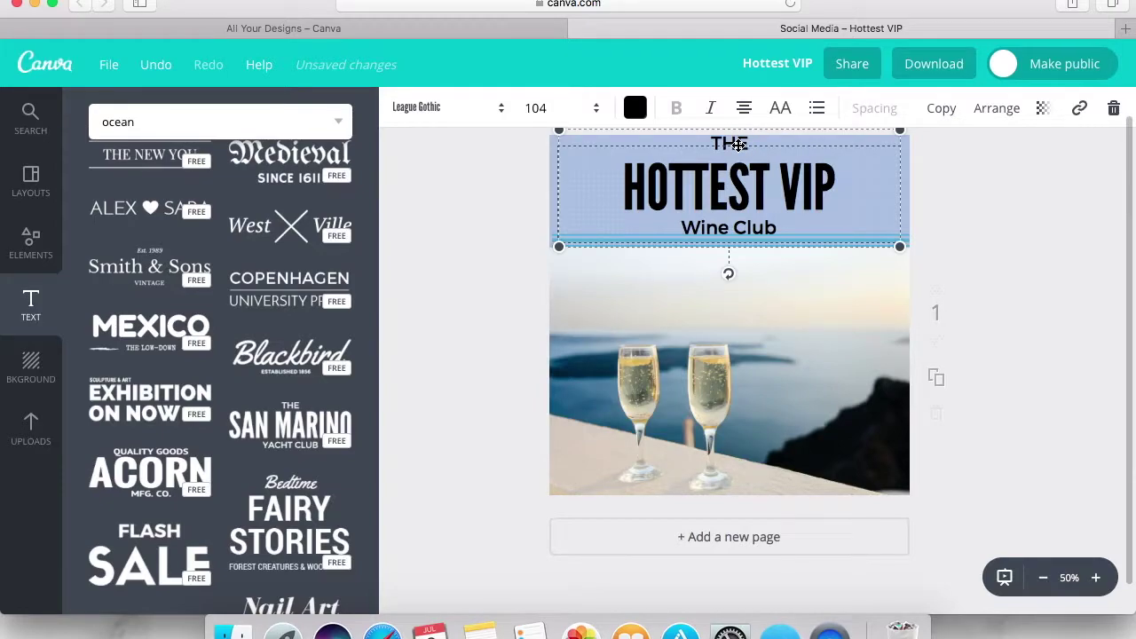
# Set THE to font size 28 and move the title text down slightly
pyautogui.click(738, 145)
pyautogui.click(587, 107)
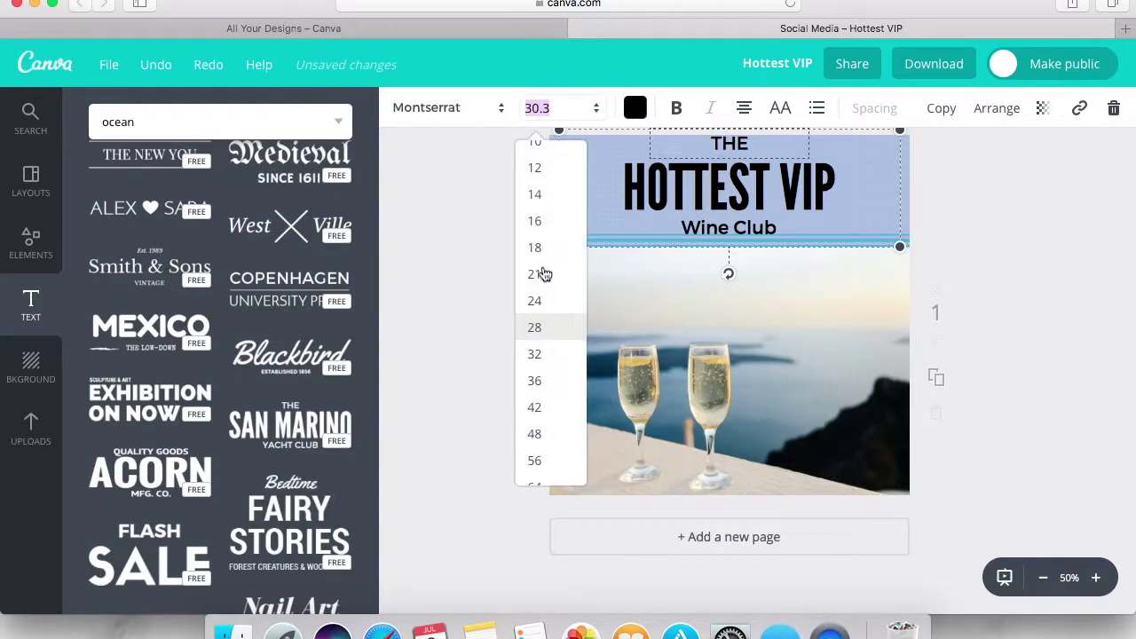
pyautogui.click(537, 334)
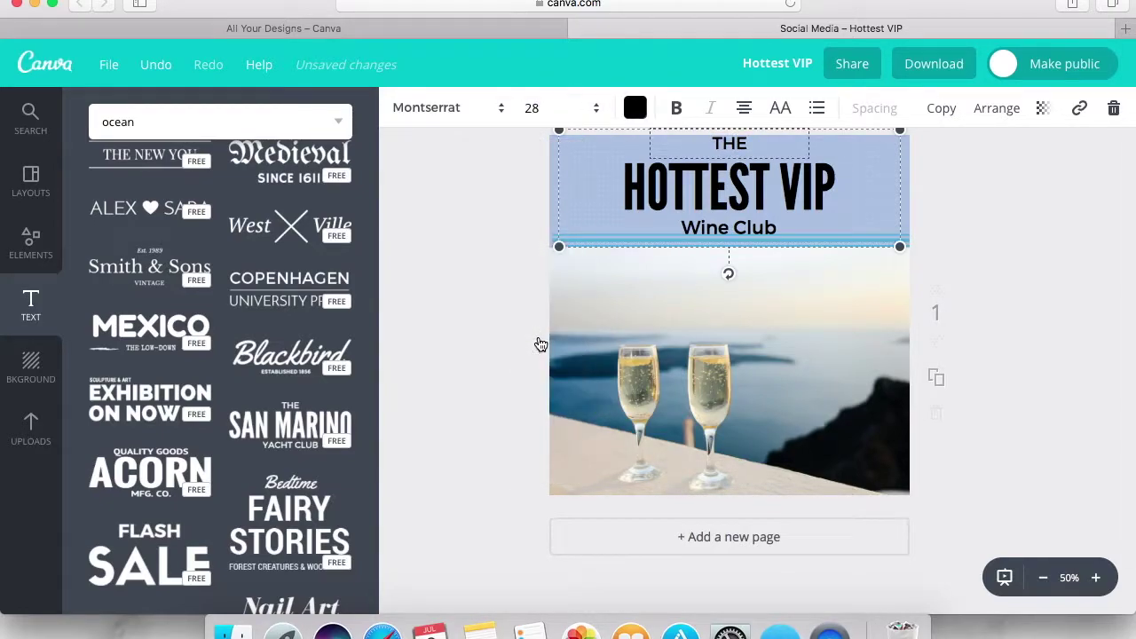
pyautogui.click(404, 402)
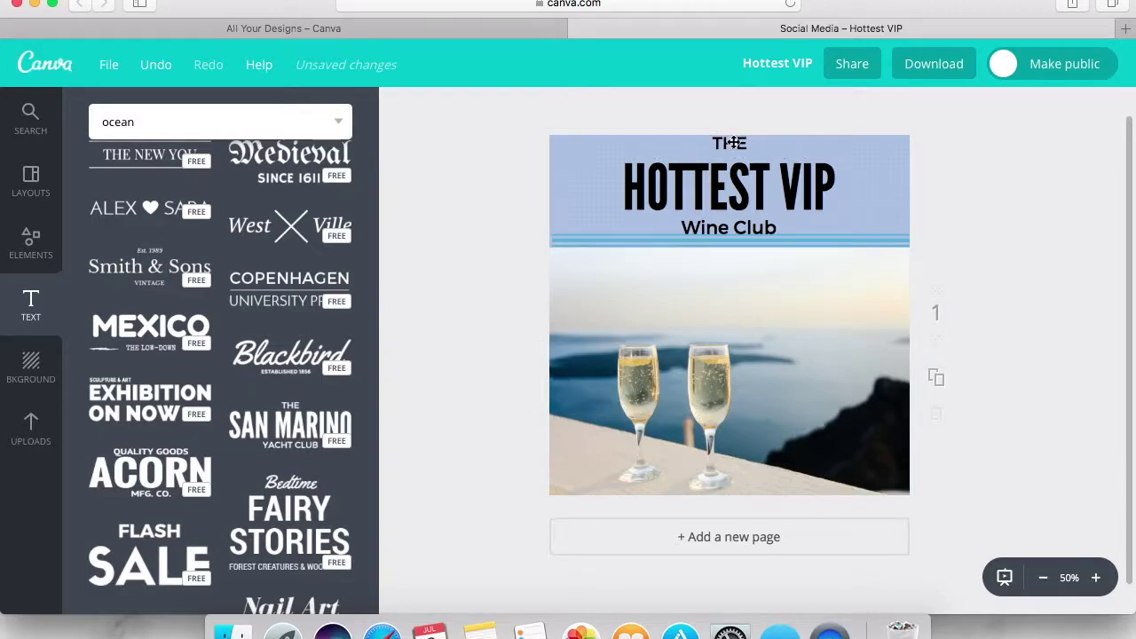
pyautogui.moveTo(730, 143); pyautogui.dragTo(732, 150)
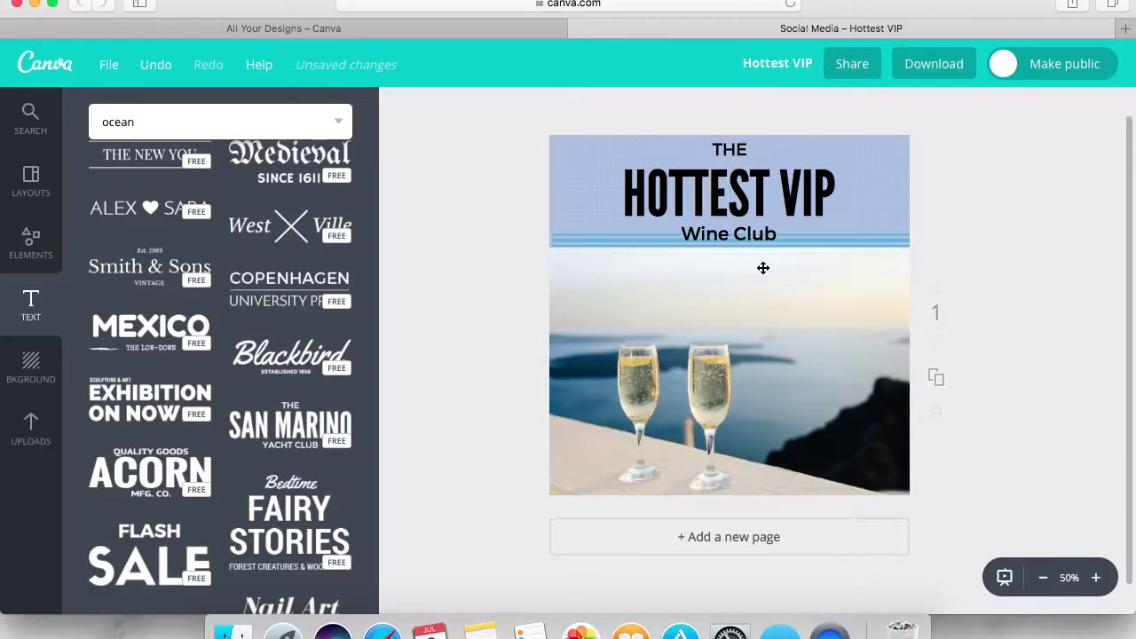
# Delete the blue stripe under Wine Club
pyautogui.scroll(-2, 429, 438)
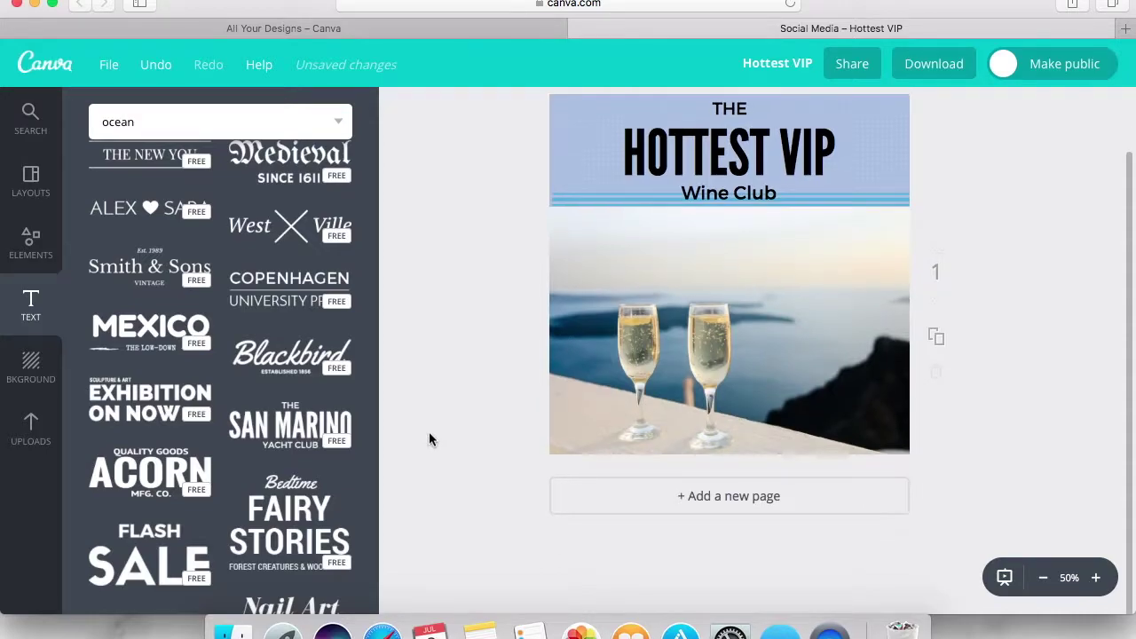
pyautogui.click(599, 211)
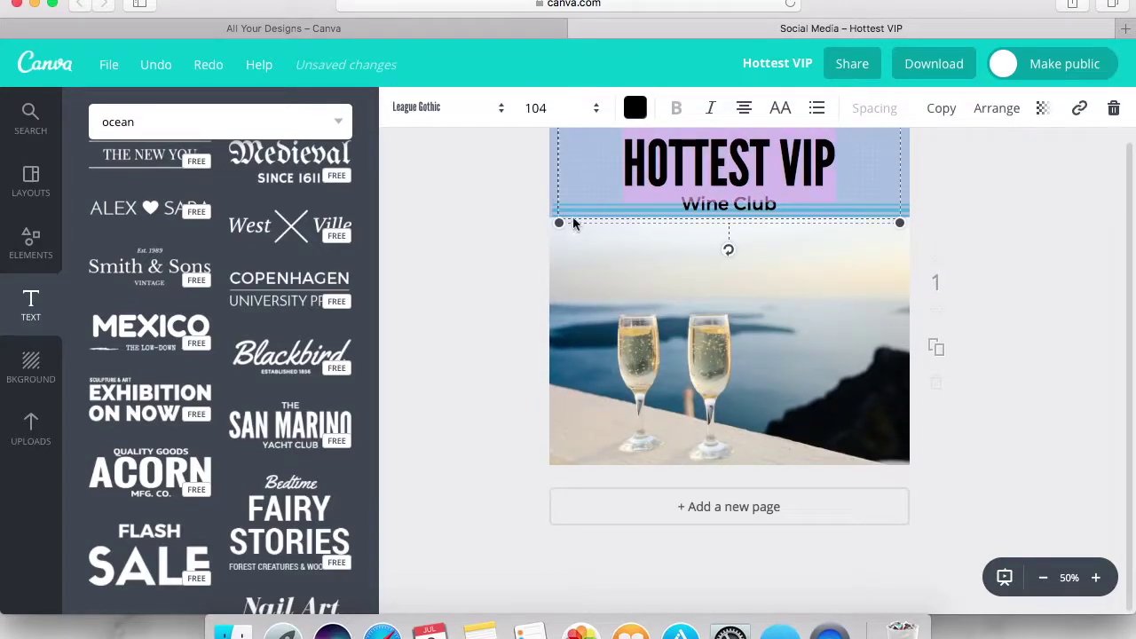
pyautogui.click(536, 240)
pyautogui.click(555, 214)
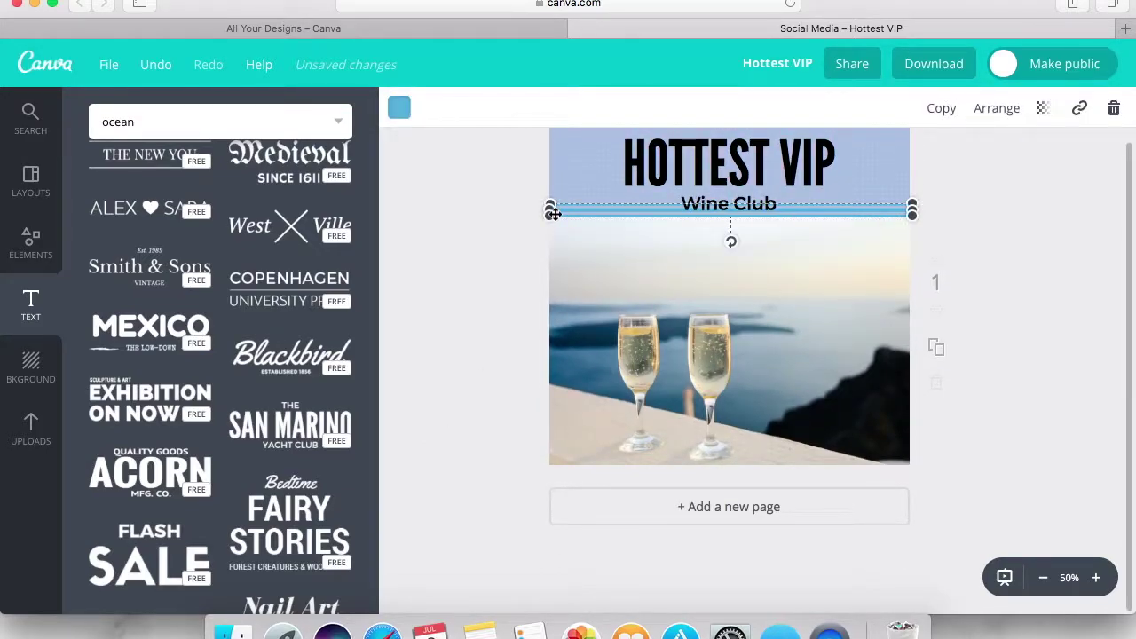
pyautogui.press('Delete')
pyautogui.scroll(3, 420, 280)
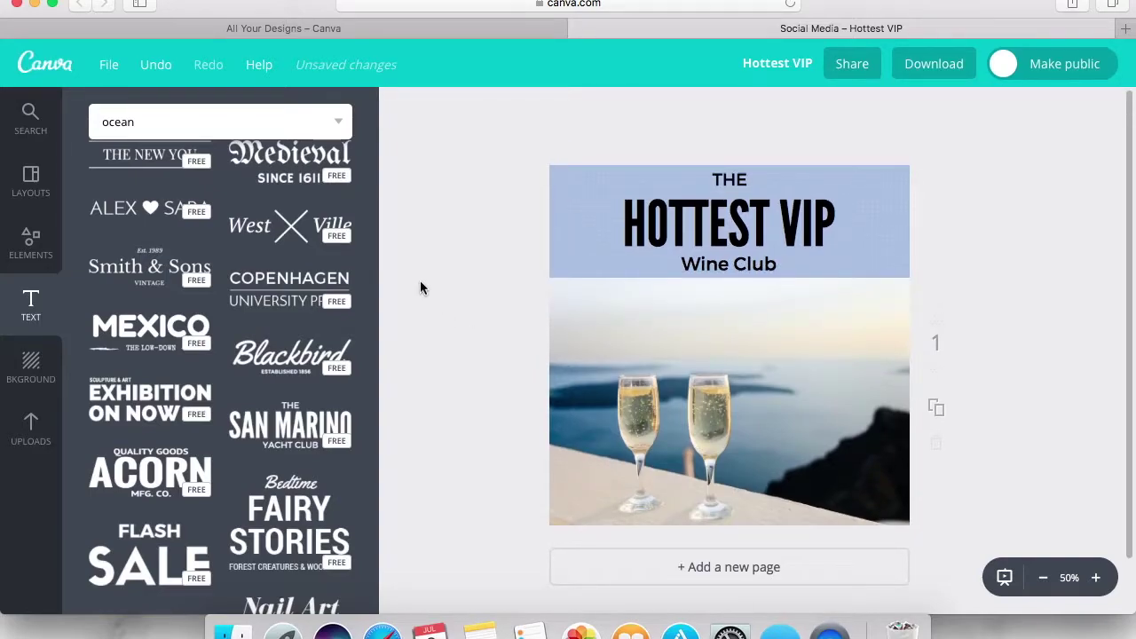
# Go from Frames back to the element categories and show the Lines styles
pyautogui.click(31, 244)
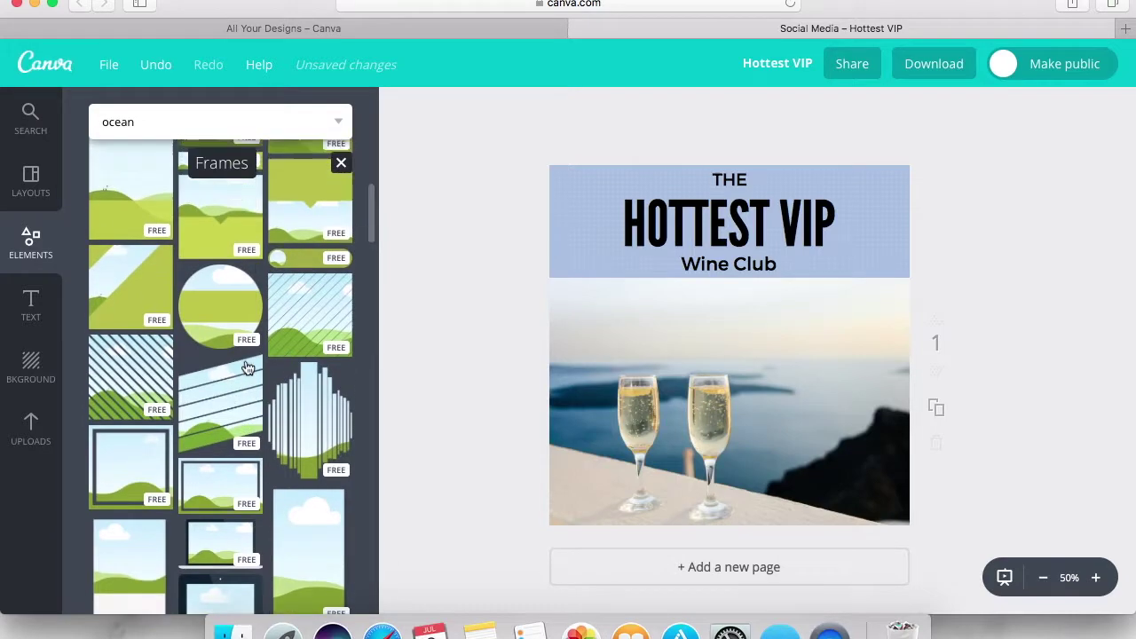
pyautogui.scroll(5, 248, 368)
pyautogui.click(335, 174)
pyautogui.scroll(-1, 231, 302)
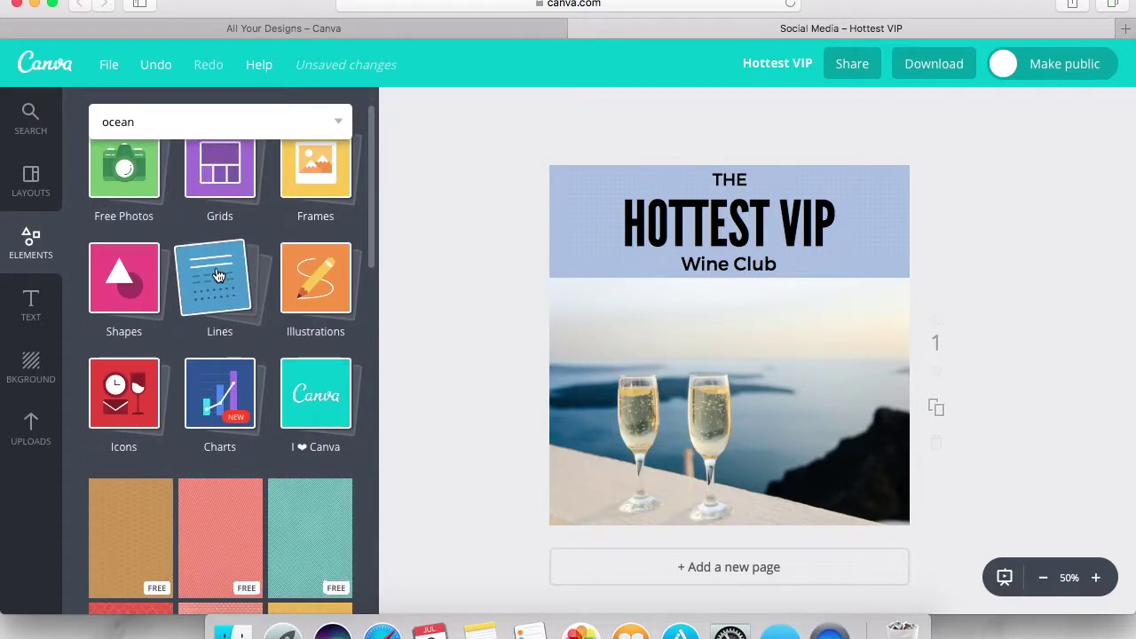
pyautogui.click(218, 276)
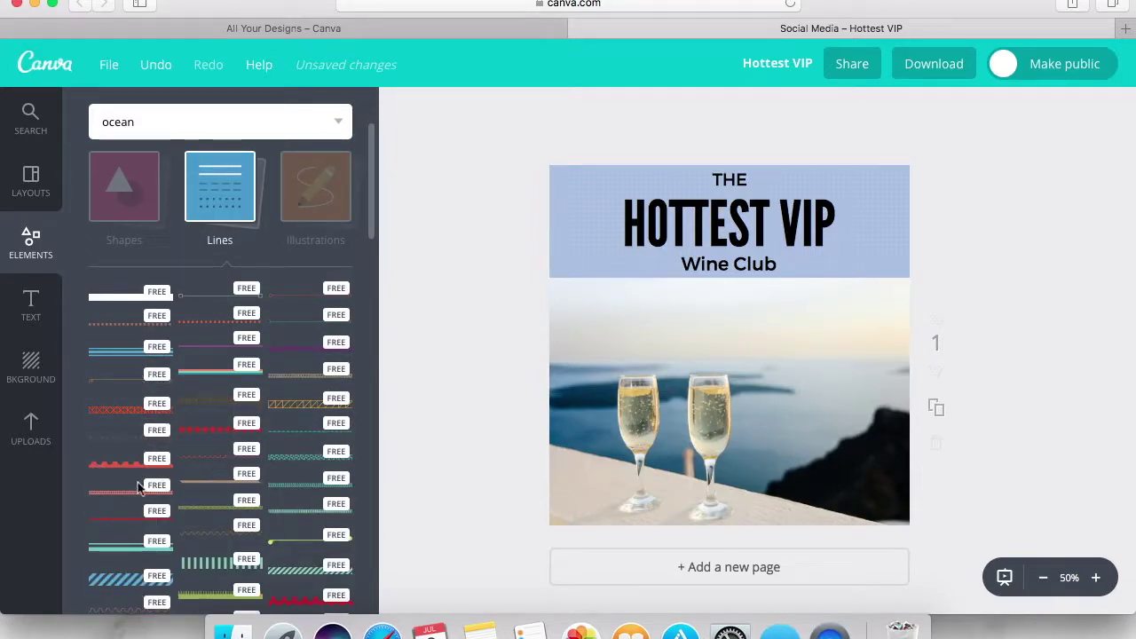
# Add the green gradient line to the page
pyautogui.scroll(-2, 137, 482)
pyautogui.scroll(-5, 137, 482)
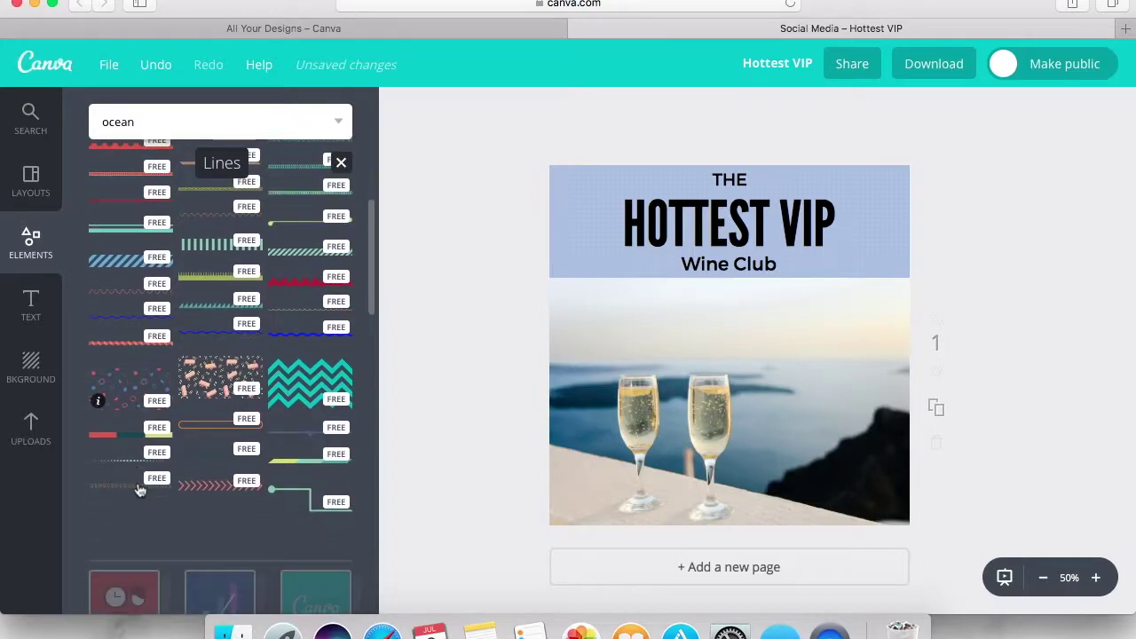
pyautogui.scroll(-4, 139, 491)
pyautogui.scroll(6, 178, 523)
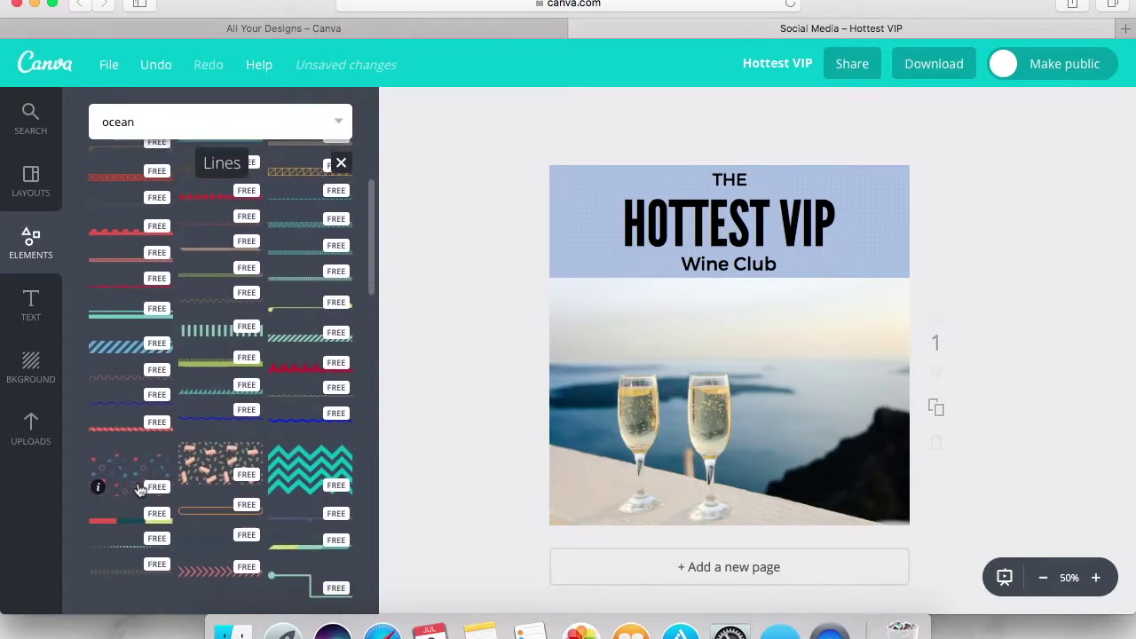
pyautogui.click(291, 551)
# Place the green gradient line just beneath Wine Club, stretched past both page edges
pyautogui.moveTo(800, 349); pyautogui.dragTo(905, 281)
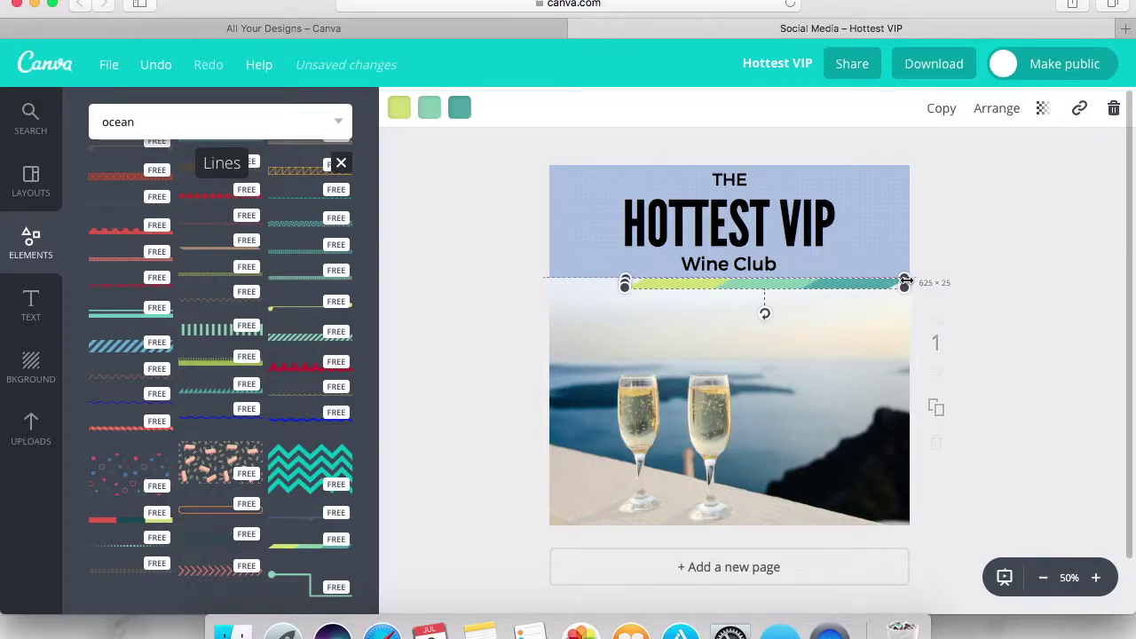
pyautogui.moveTo(623, 284); pyautogui.dragTo(527, 284)
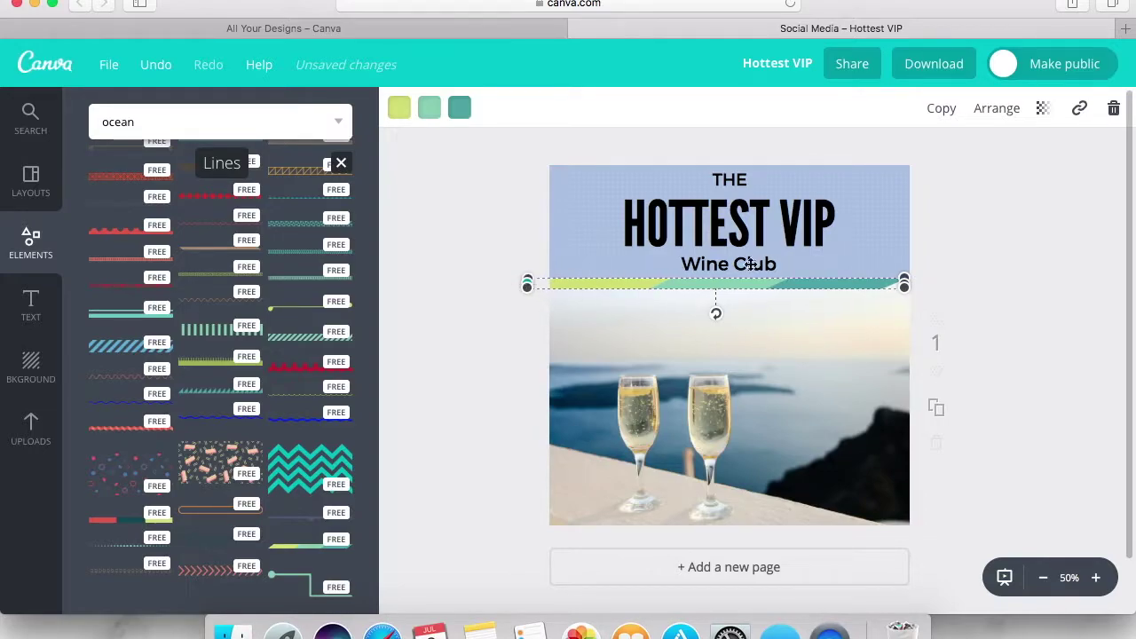
pyautogui.moveTo(907, 281); pyautogui.dragTo(932, 281)
pyautogui.click(952, 253)
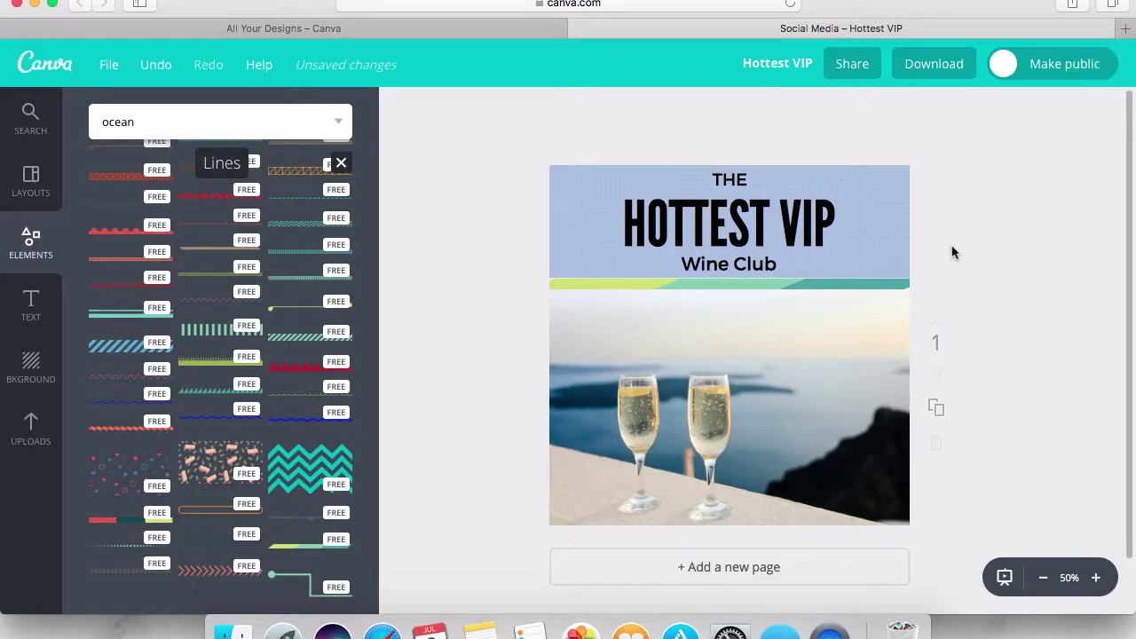
pyautogui.moveTo(828, 289); pyautogui.dragTo(827, 284)
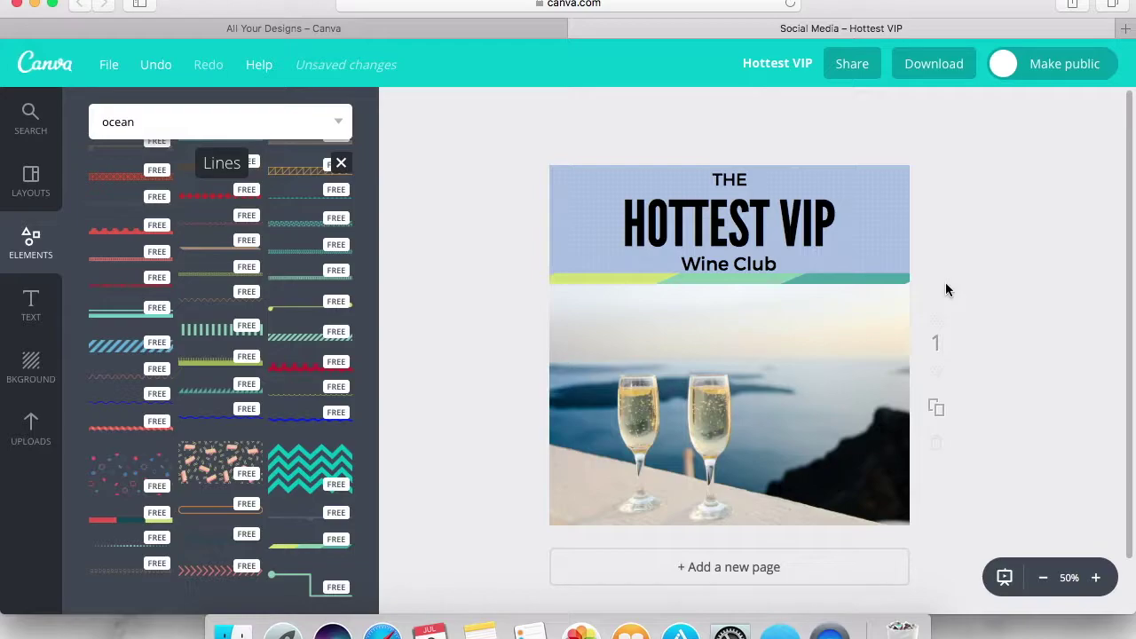
pyautogui.click(144, 265)
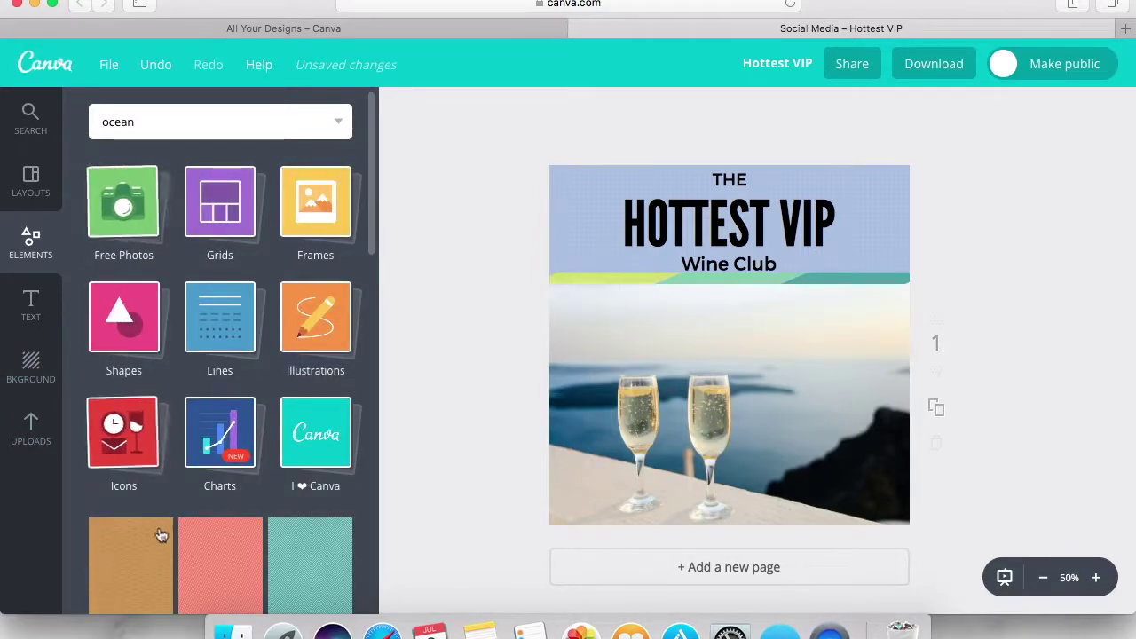
pyautogui.click(122, 430)
pyautogui.scroll(-5, 149, 530)
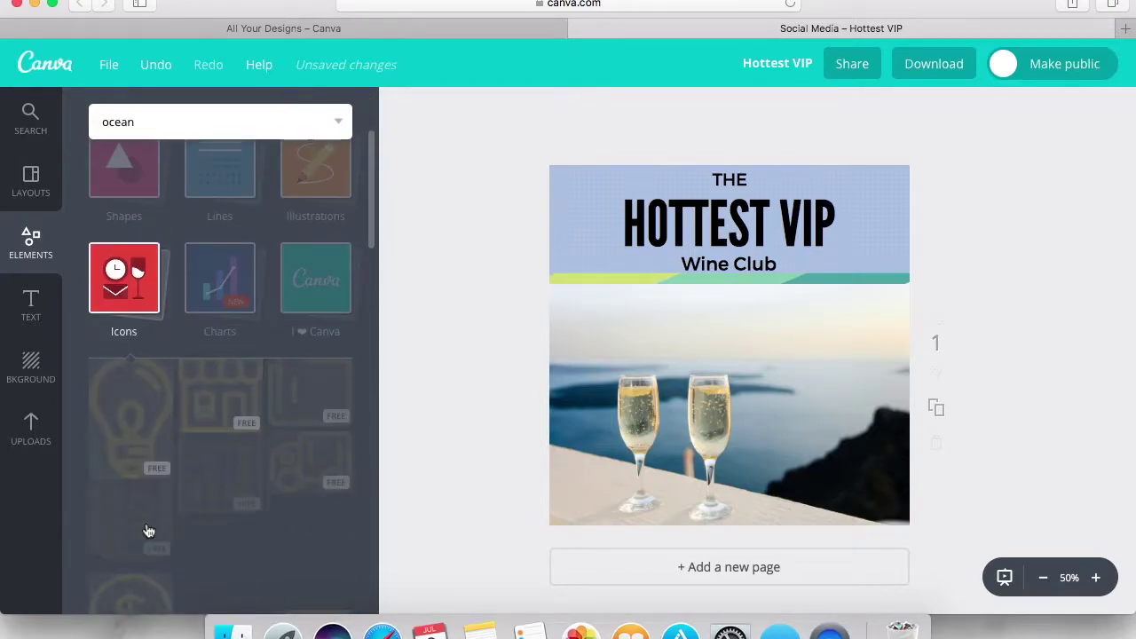
pyautogui.scroll(-5, 149, 530)
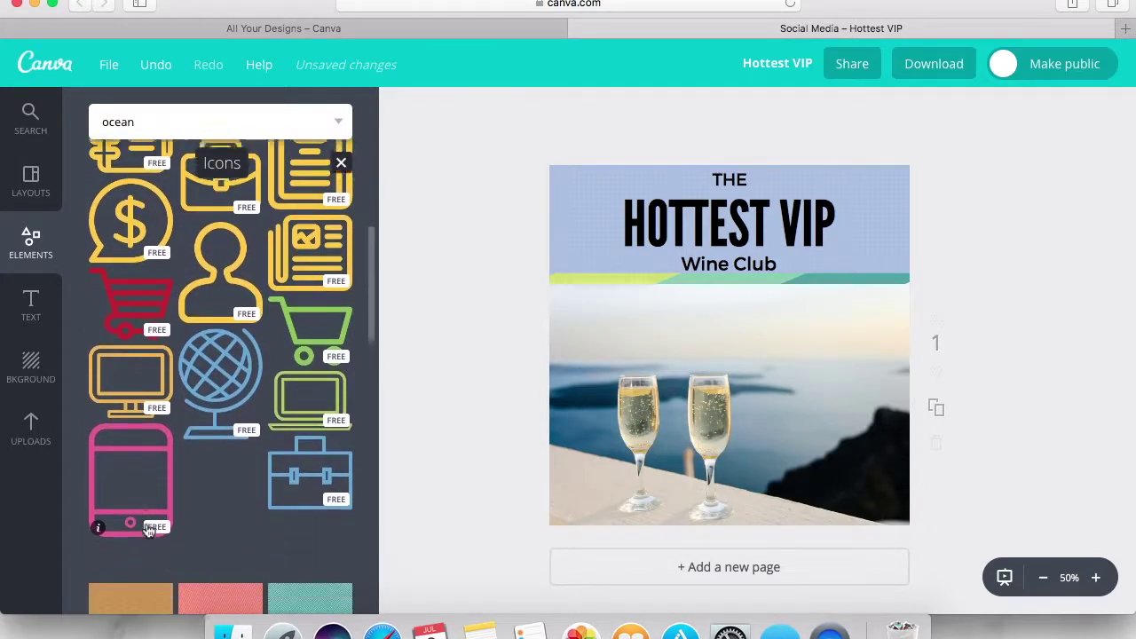
pyautogui.scroll(5, 149, 530)
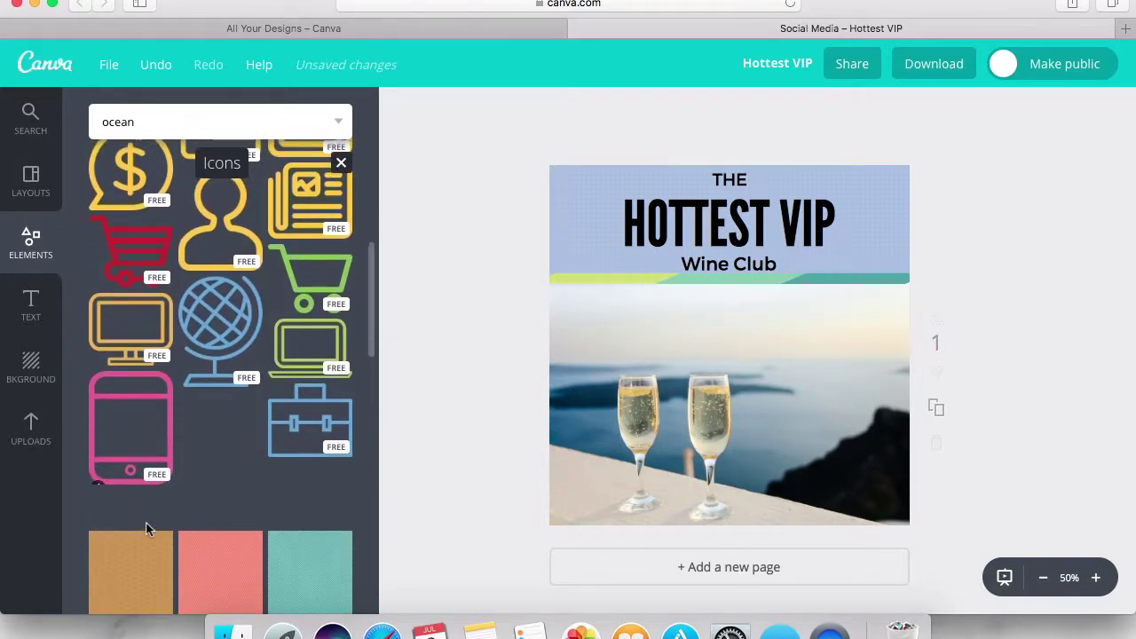
pyautogui.scroll(-3, 146, 522)
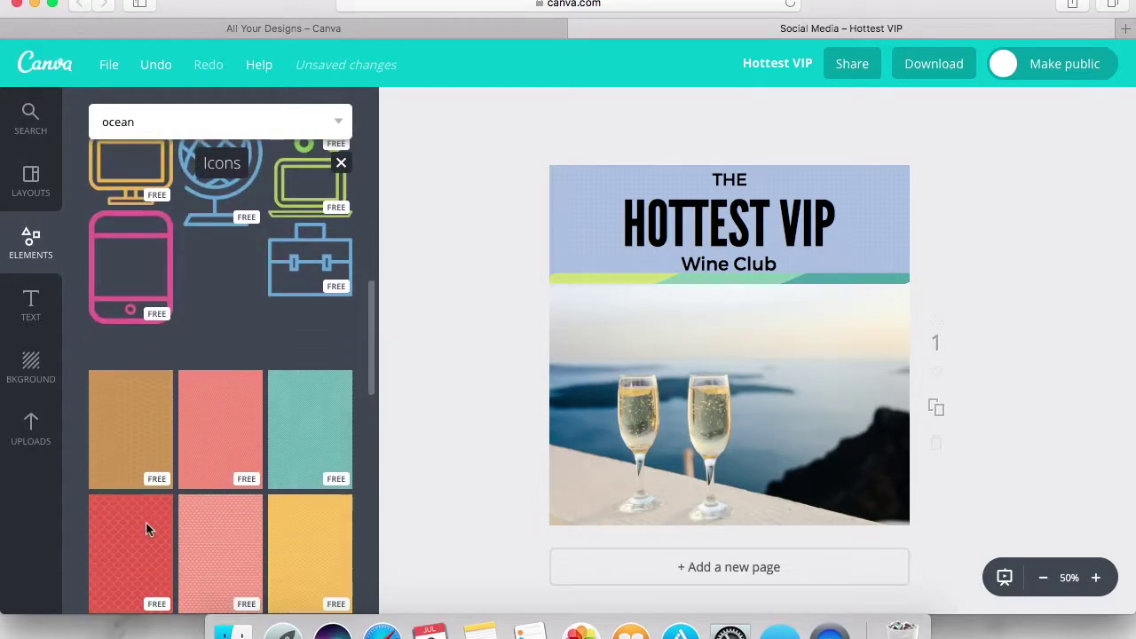
pyautogui.click(570, 222)
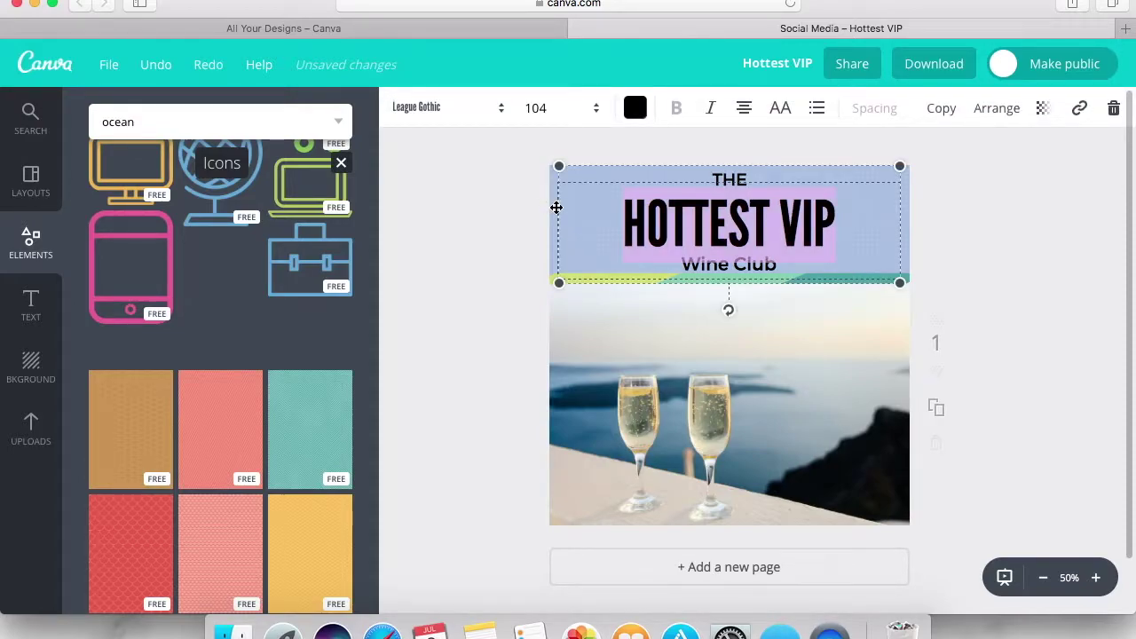
pyautogui.click(557, 208)
pyautogui.click(337, 399)
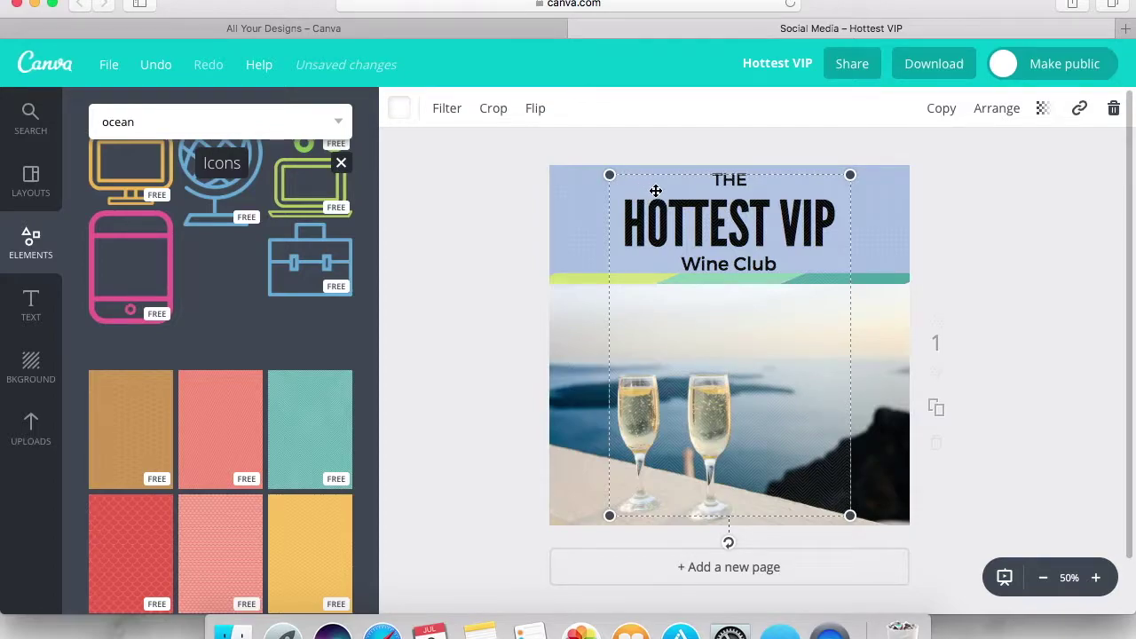
pyautogui.press('Delete')
pyautogui.scroll(-5, 307, 446)
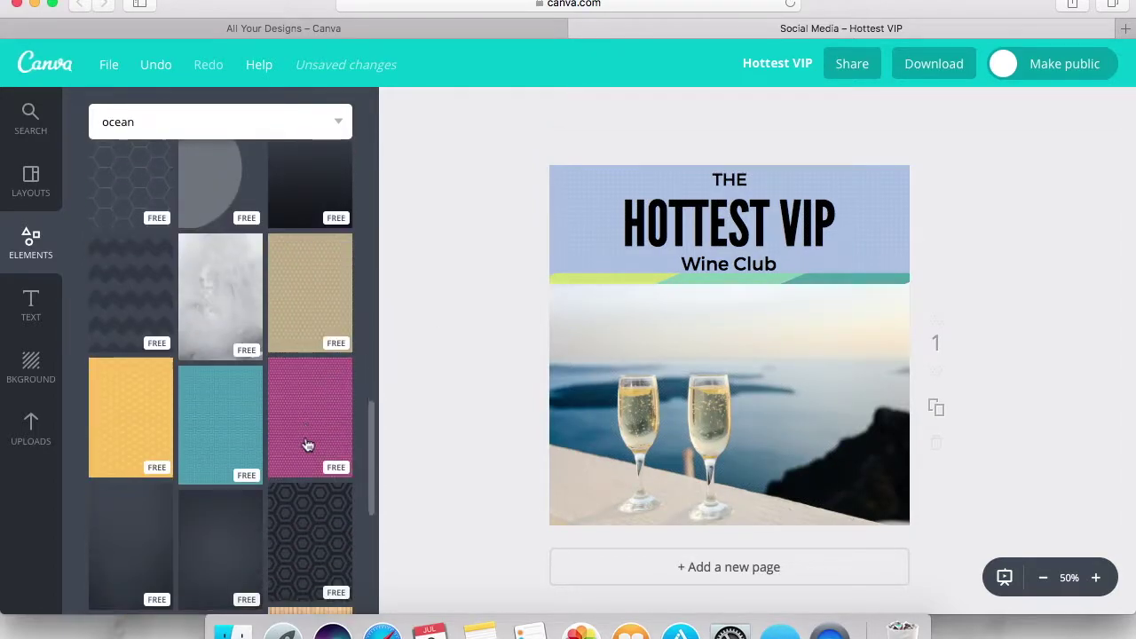
pyautogui.scroll(-10, 308, 446)
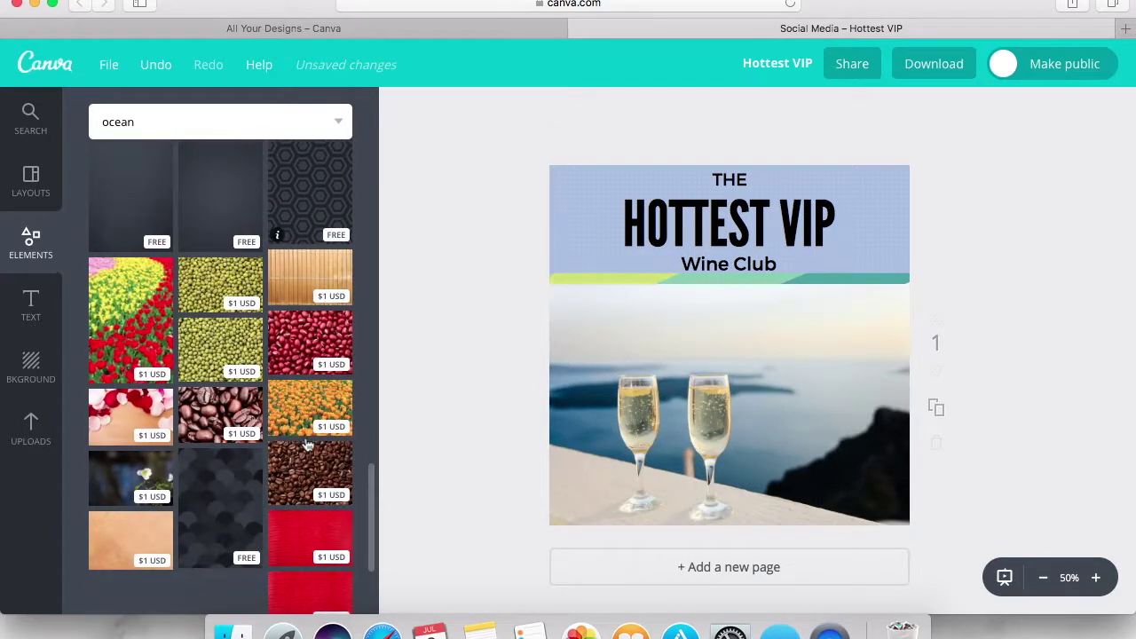
pyautogui.scroll(-3, 307, 446)
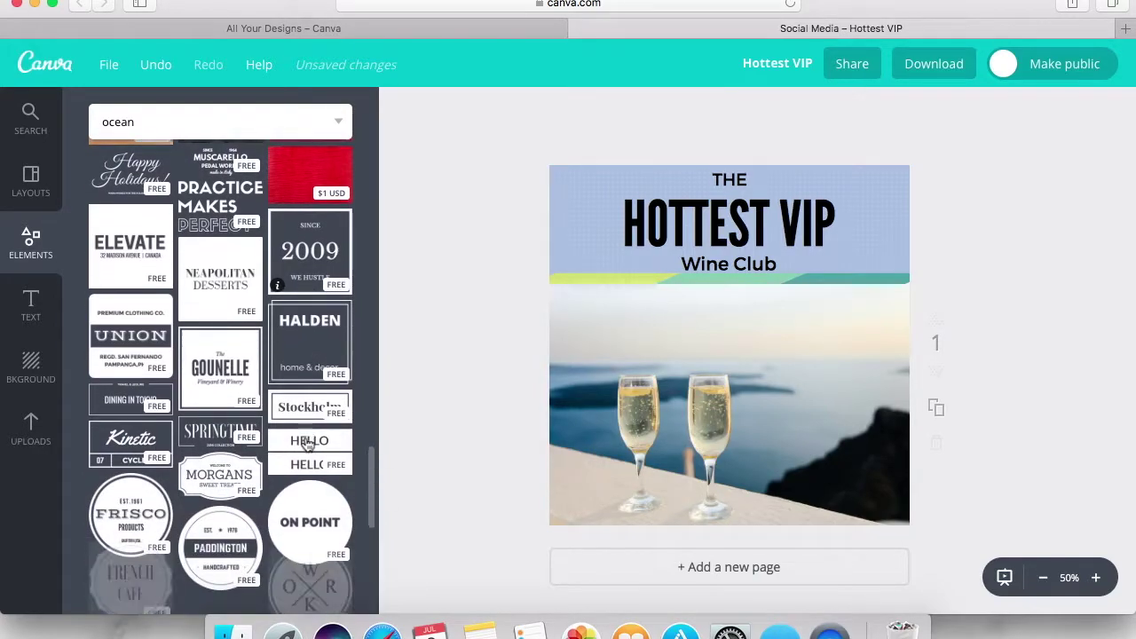
pyautogui.scroll(-12, 307, 446)
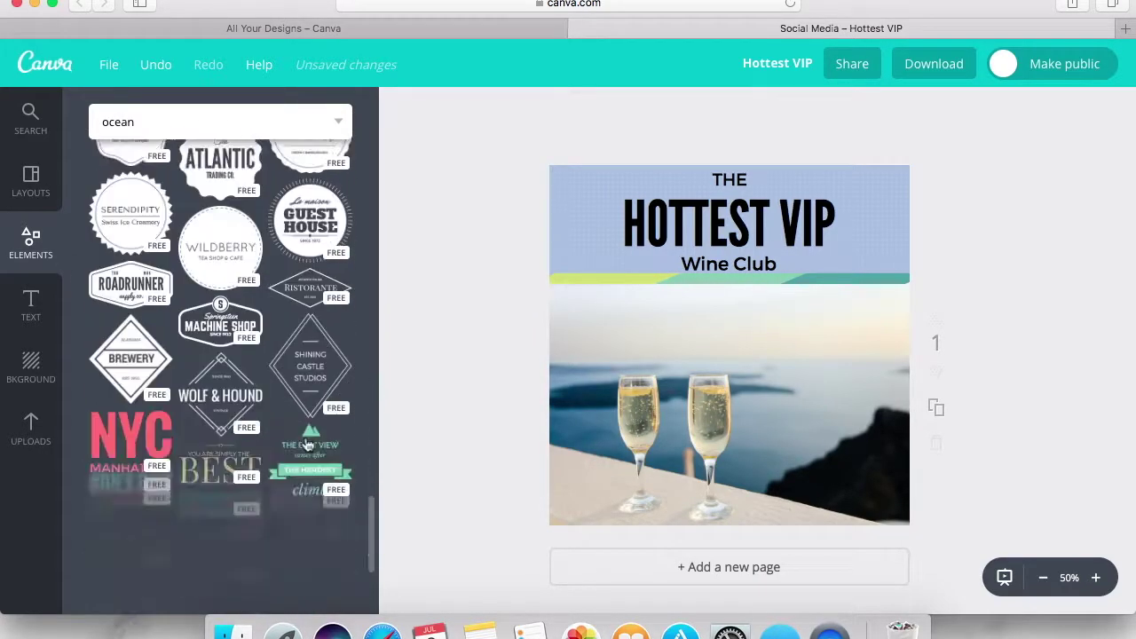
pyautogui.scroll(-1, 307, 446)
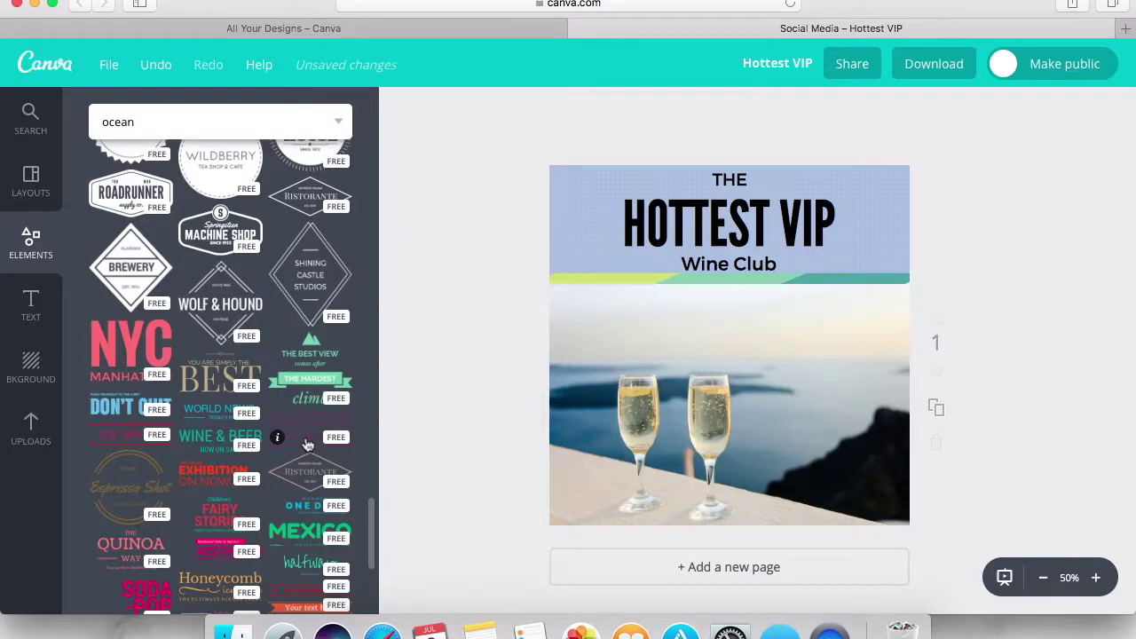
pyautogui.scroll(-3, 291, 491)
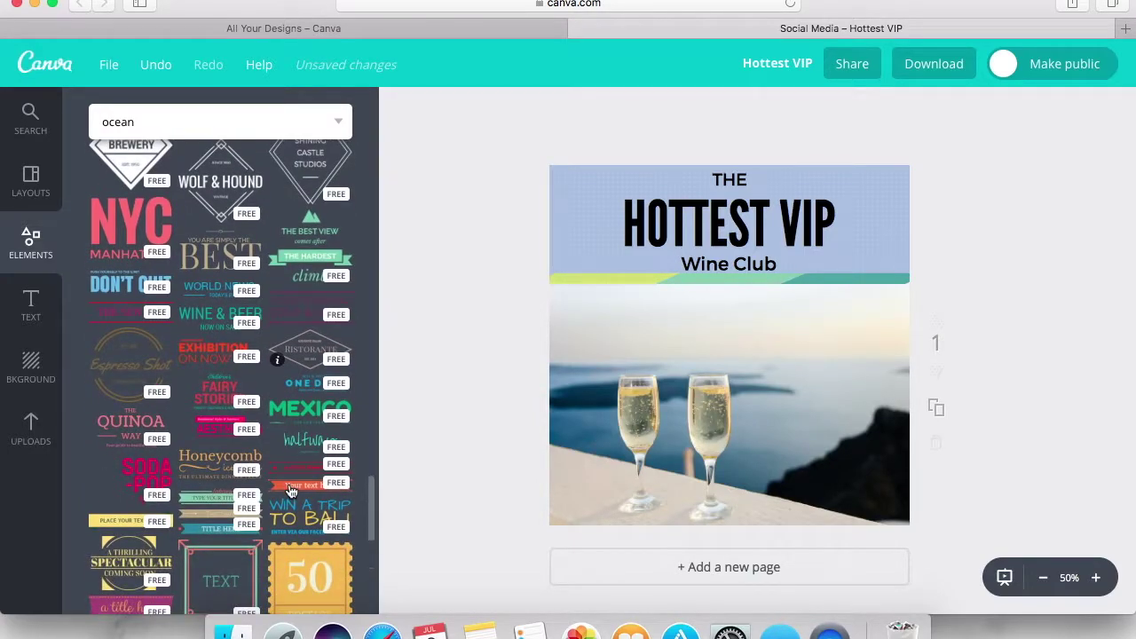
pyautogui.scroll(-8, 291, 491)
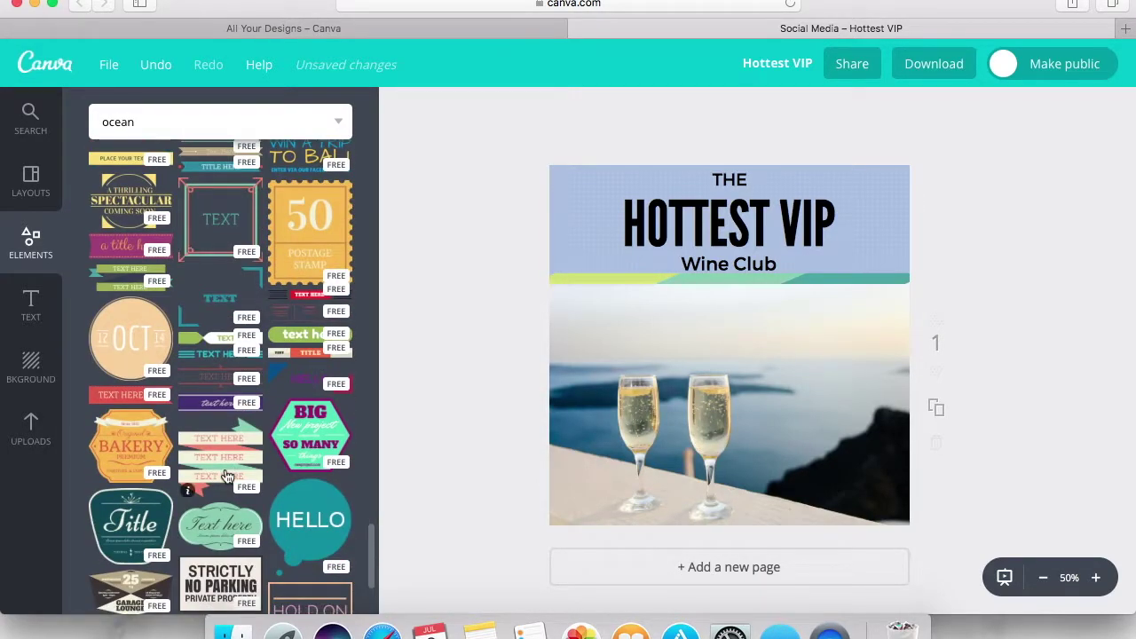
pyautogui.scroll(-5, 227, 477)
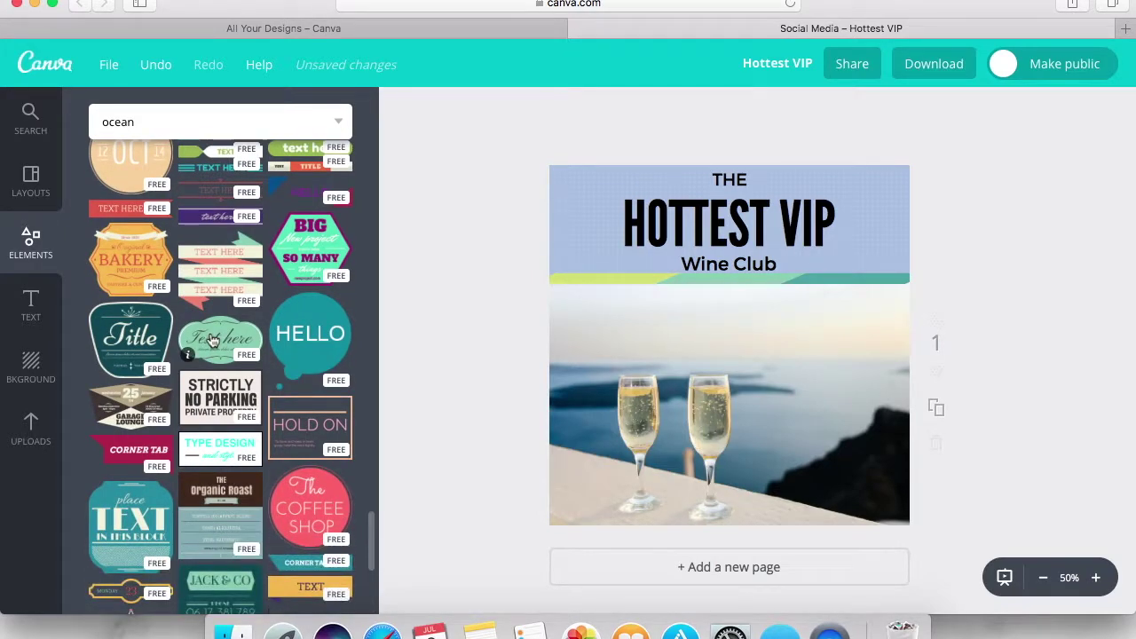
pyautogui.click(240, 328)
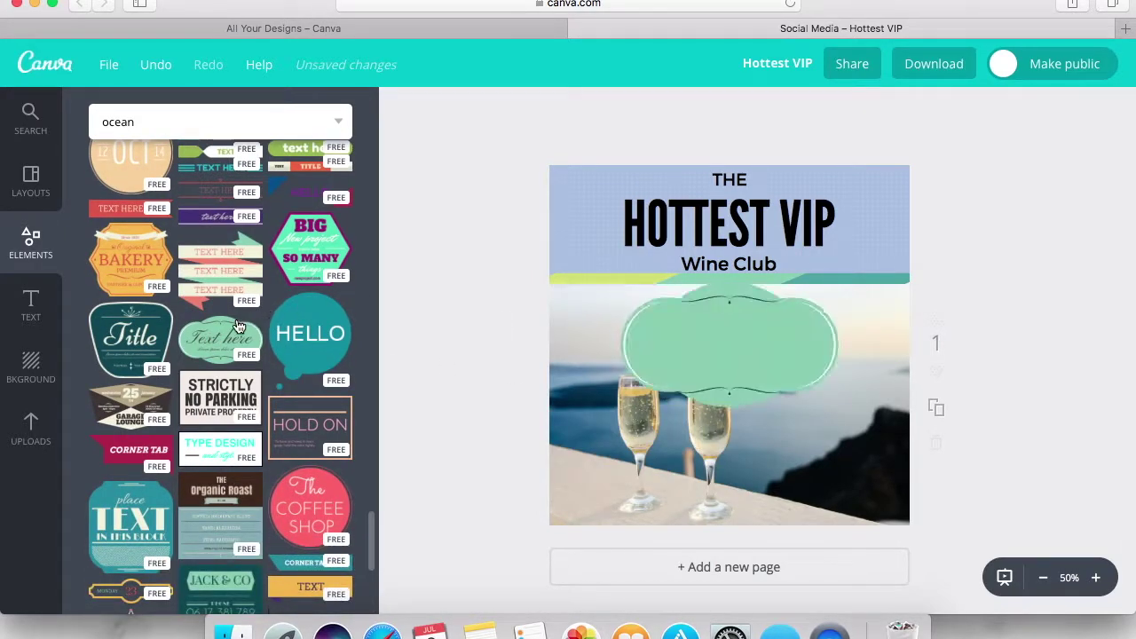
pyautogui.moveTo(772, 332); pyautogui.dragTo(771, 210)
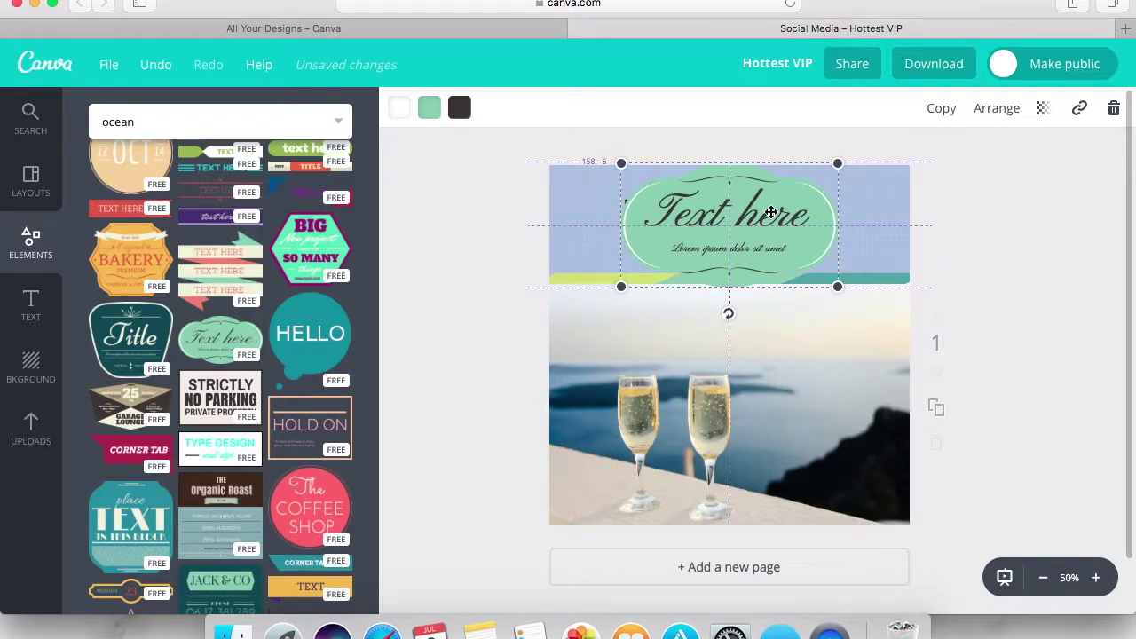
pyautogui.press('Delete')
pyautogui.scroll(-5, 177, 499)
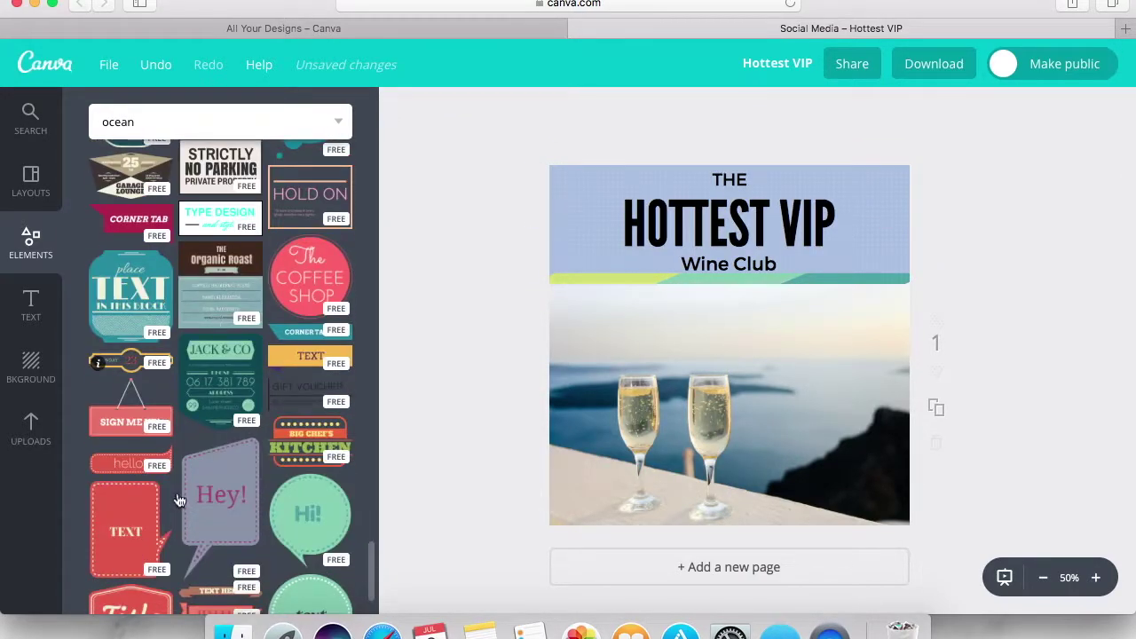
pyautogui.scroll(-3, 177, 498)
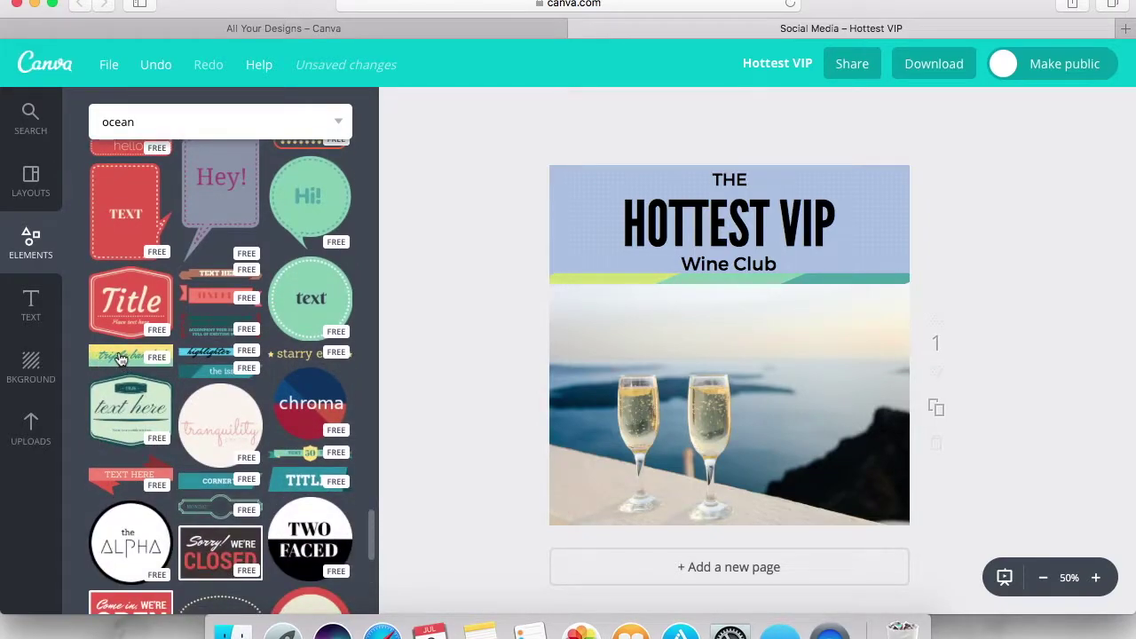
# Move the 'triple banded' banner to the header's top and stretch it to both page edges
pyautogui.moveTo(754, 317); pyautogui.dragTo(749, 192)
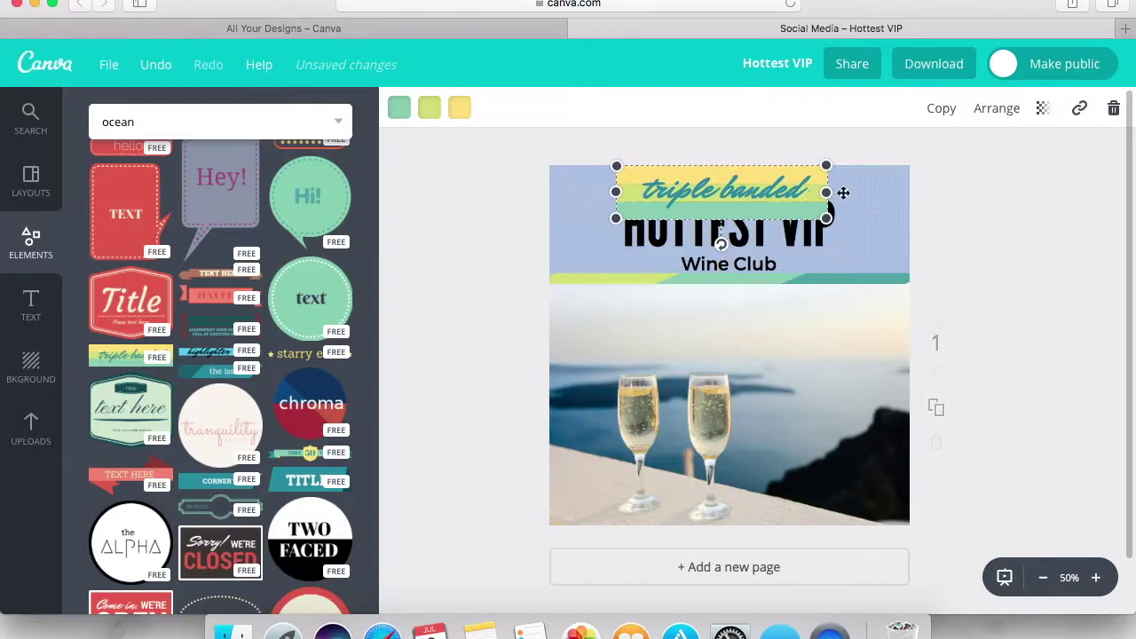
pyautogui.moveTo(857, 189); pyautogui.dragTo(914, 192)
pyautogui.moveTo(616, 193); pyautogui.dragTo(545, 192)
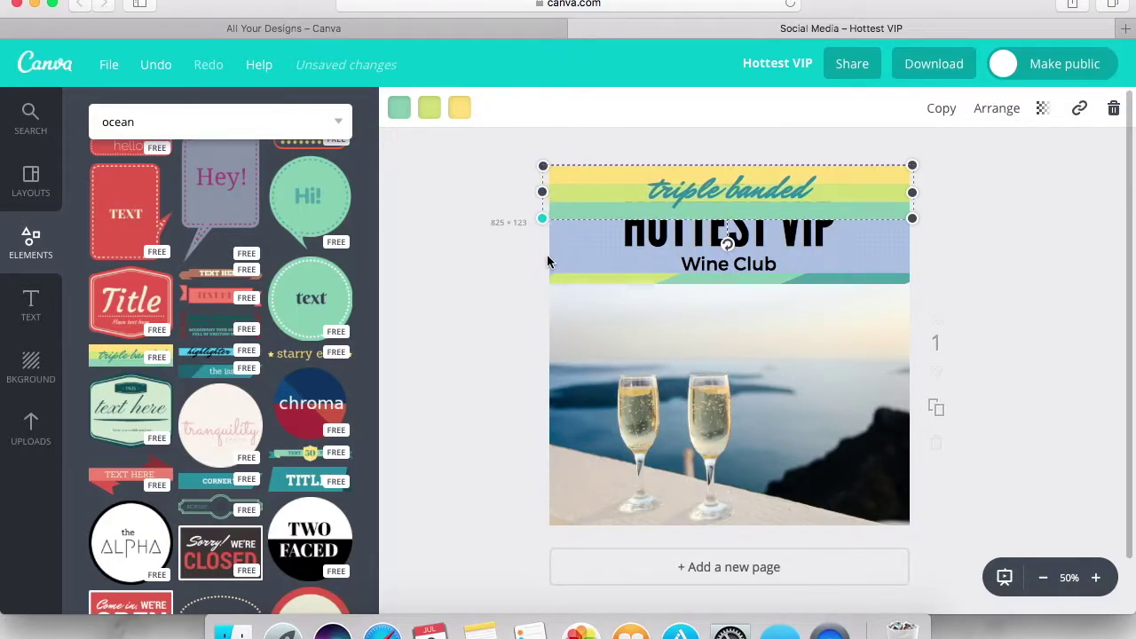
# Move the HOTTEST VIP title group off the page, leaving the banner text unedited
pyautogui.click(695, 237)
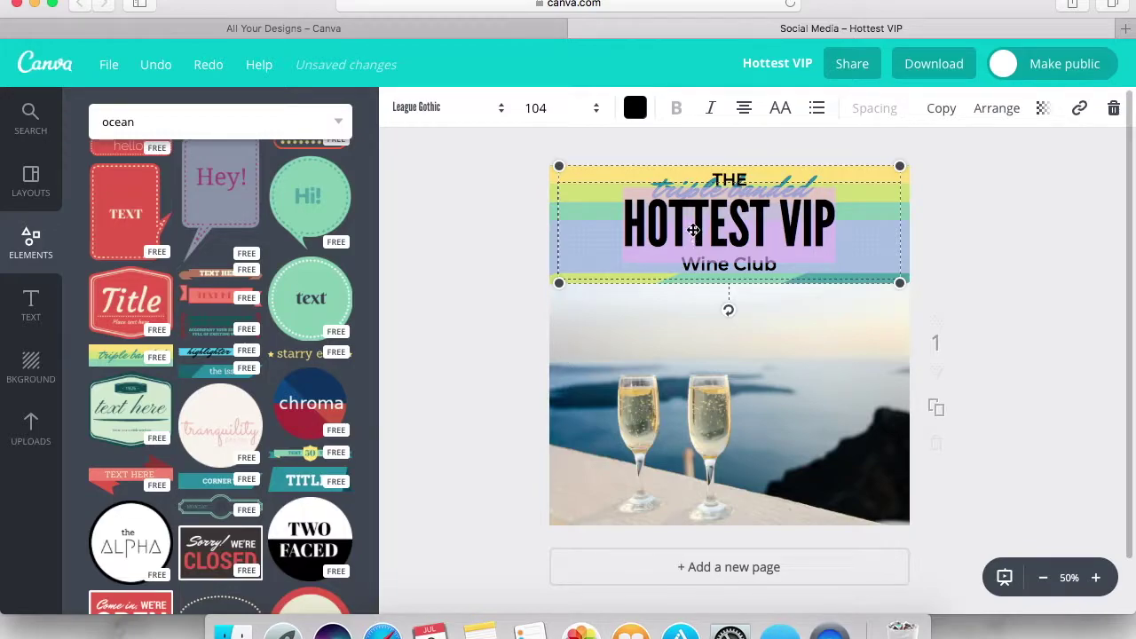
pyautogui.moveTo(694, 233); pyautogui.dragTo(1108, 189)
pyautogui.click(716, 189)
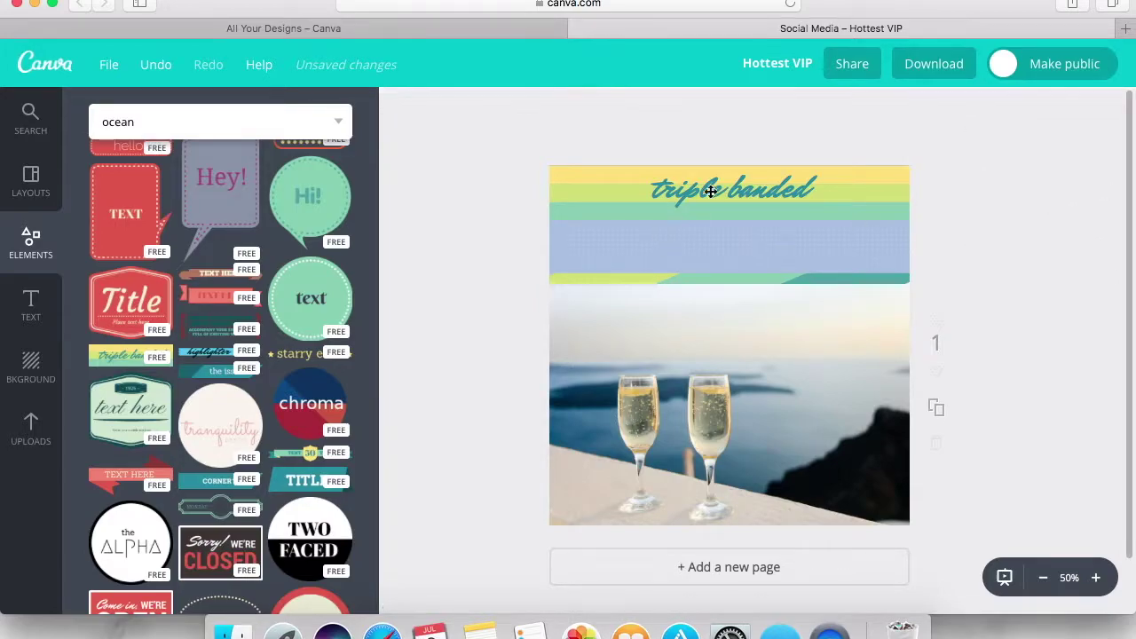
pyautogui.click(714, 192)
pyautogui.press('Escape')
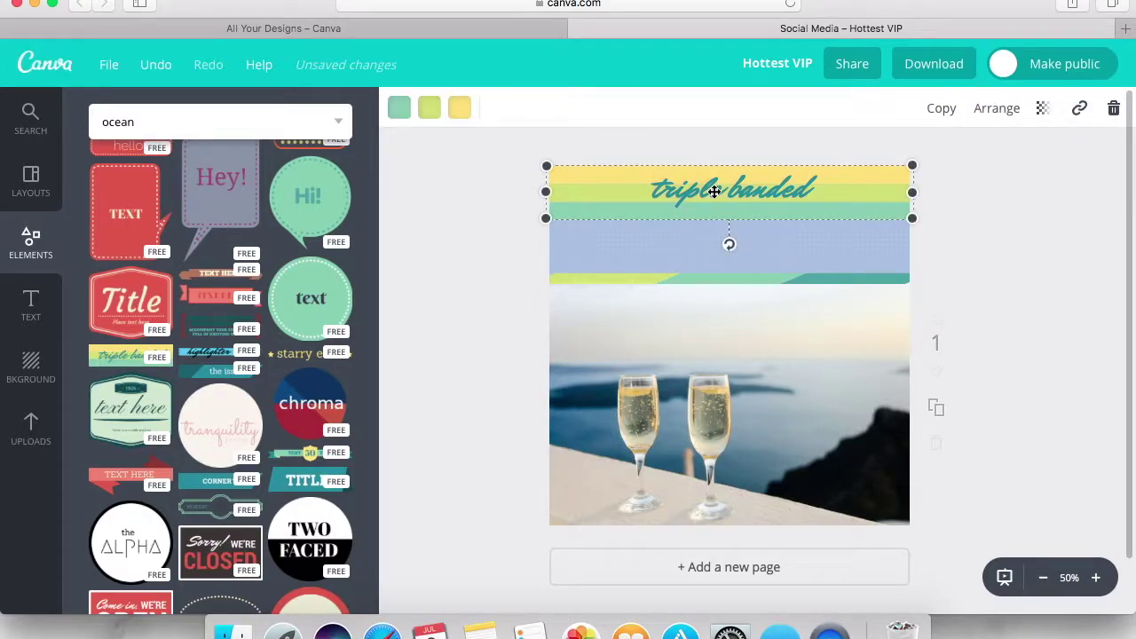
# Retype the banner text as 'The VIP Wine Club' and widen its text box
pyautogui.doubleClick(715, 191)
pyautogui.write('The')
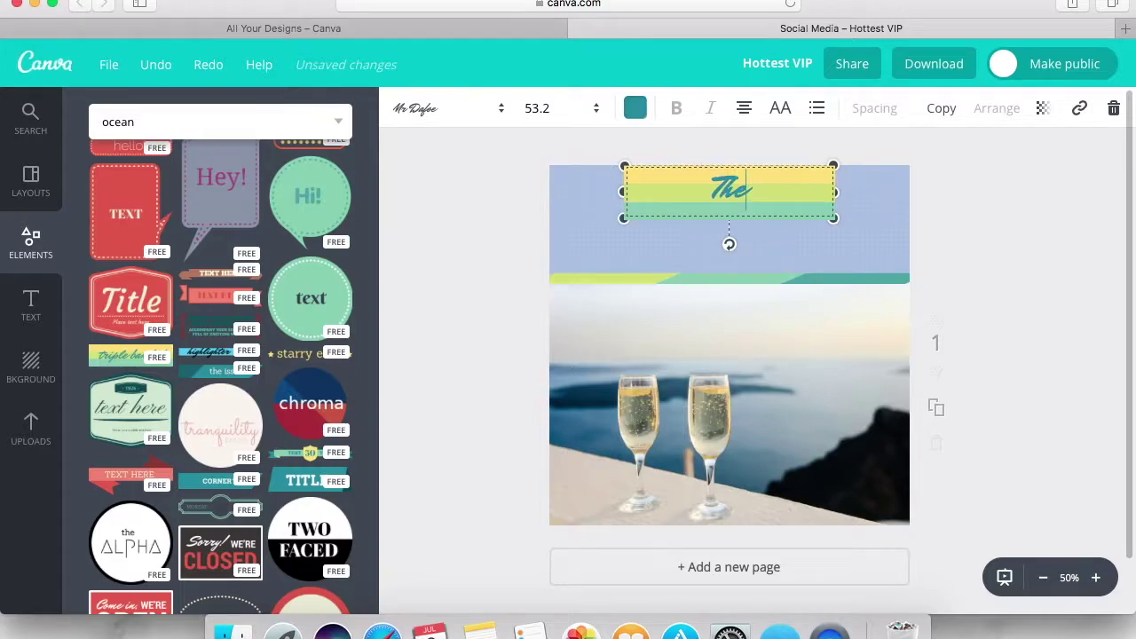
pyautogui.write(' V')
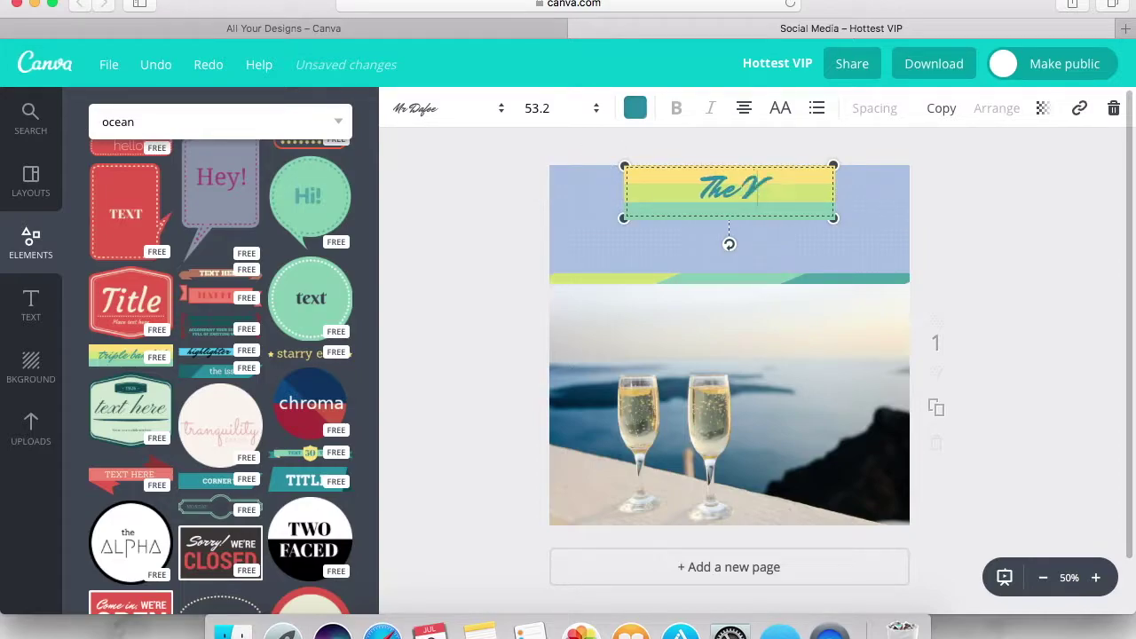
pyautogui.write('IP Wine Club')
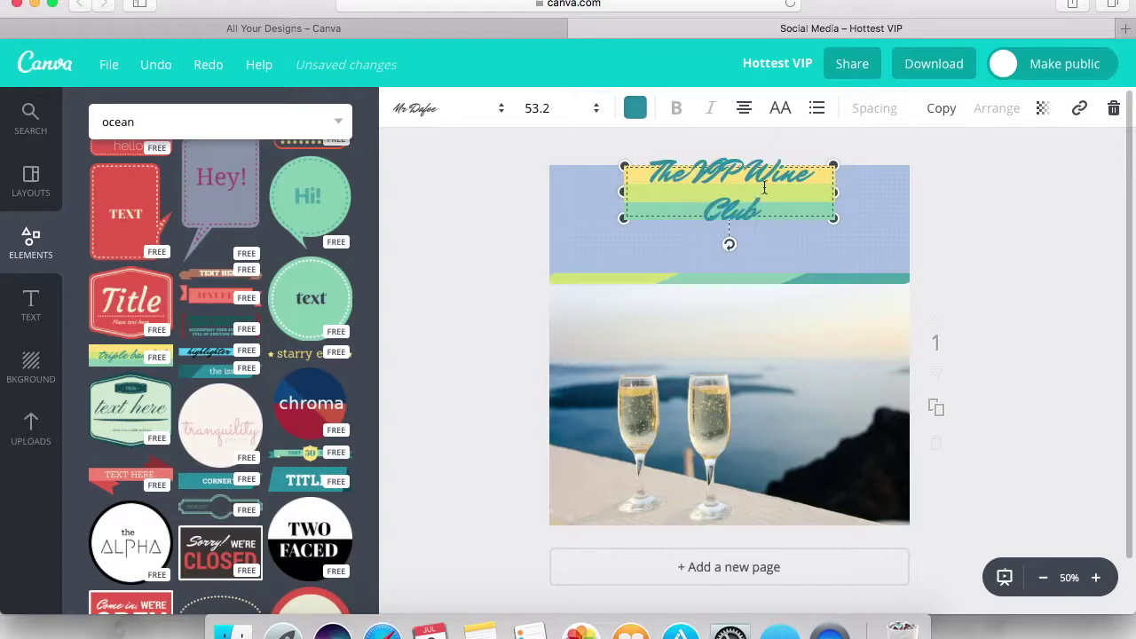
pyautogui.moveTo(624, 222); pyautogui.dragTo(542, 232)
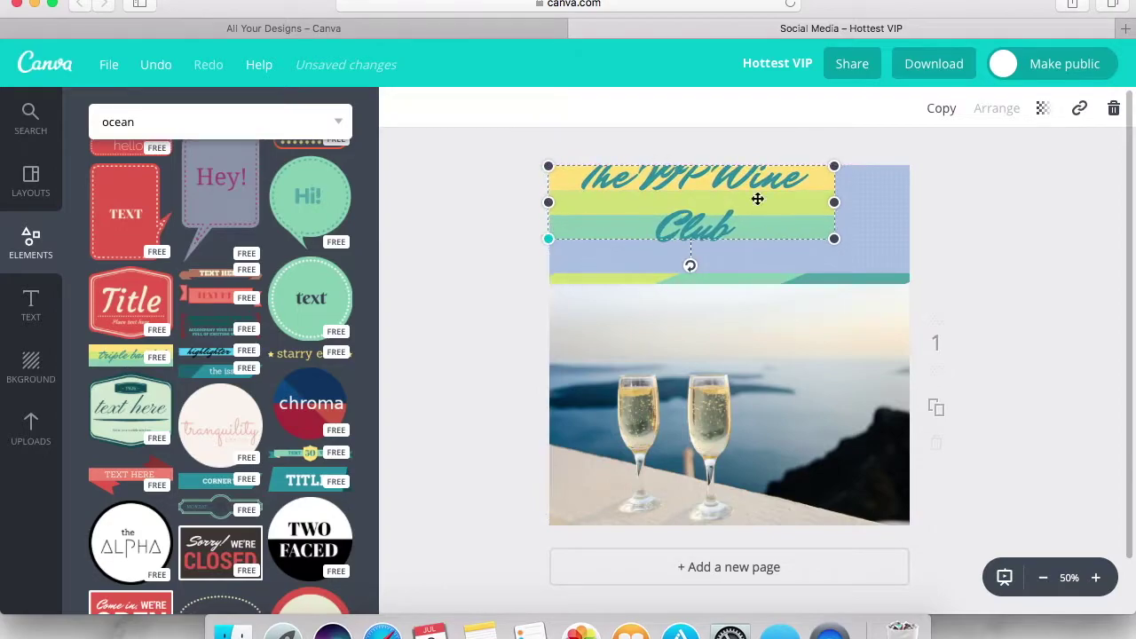
pyautogui.moveTo(834, 204); pyautogui.dragTo(914, 202)
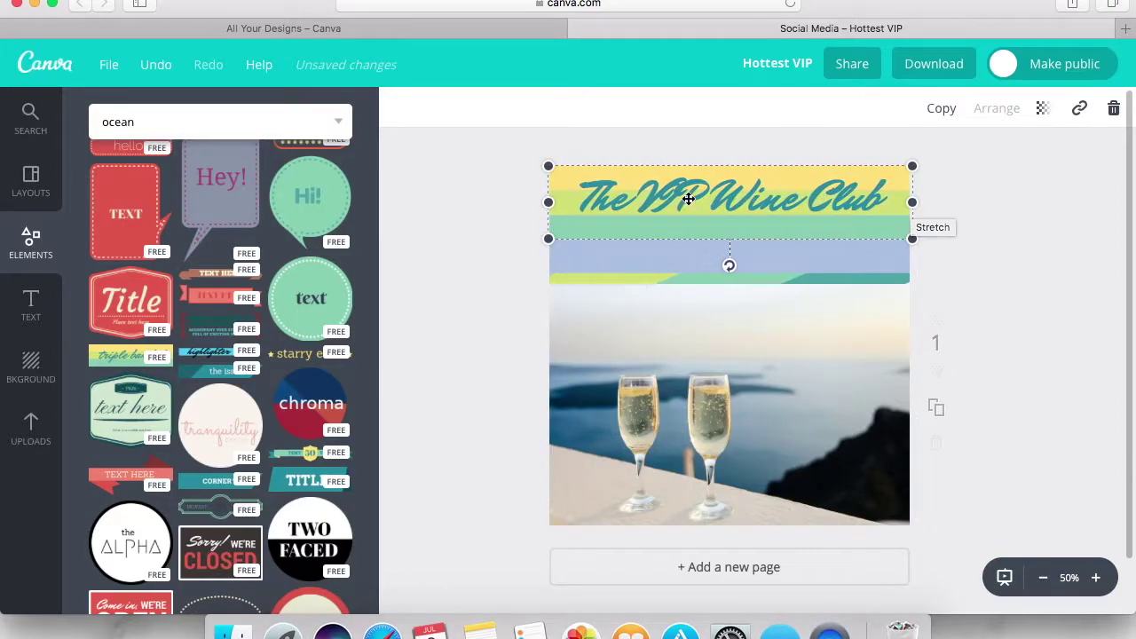
# Add a period inside VIP and widen the text box on both sides
pyautogui.doubleClick(658, 203)
pyautogui.click(658, 202)
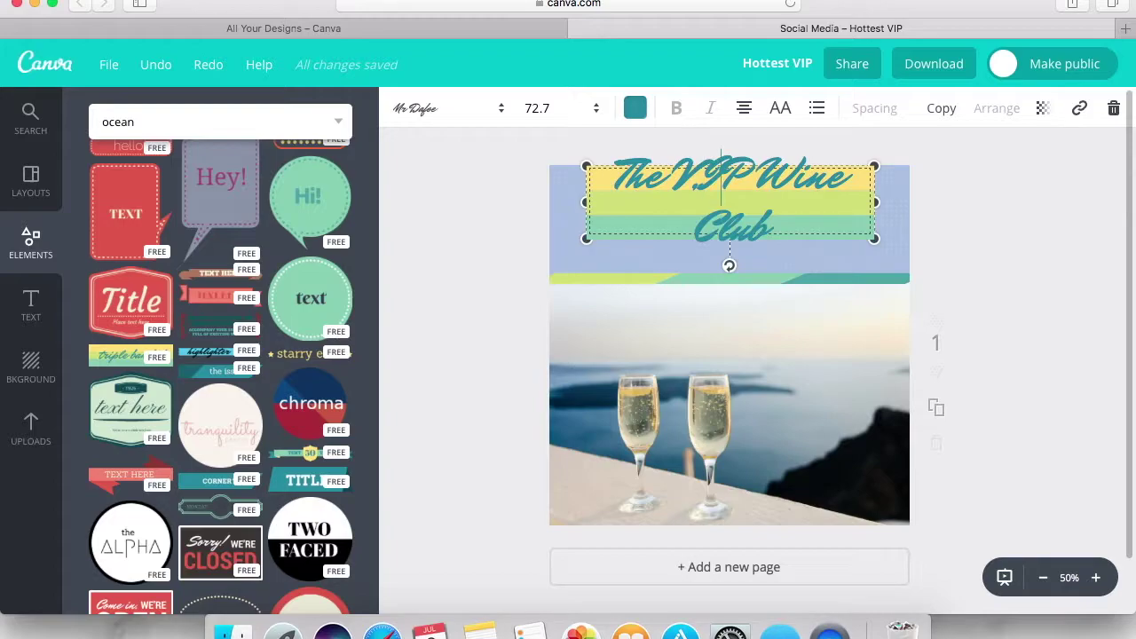
pyautogui.write('.I.')
pyautogui.moveTo(583, 204); pyautogui.dragTo(548, 204)
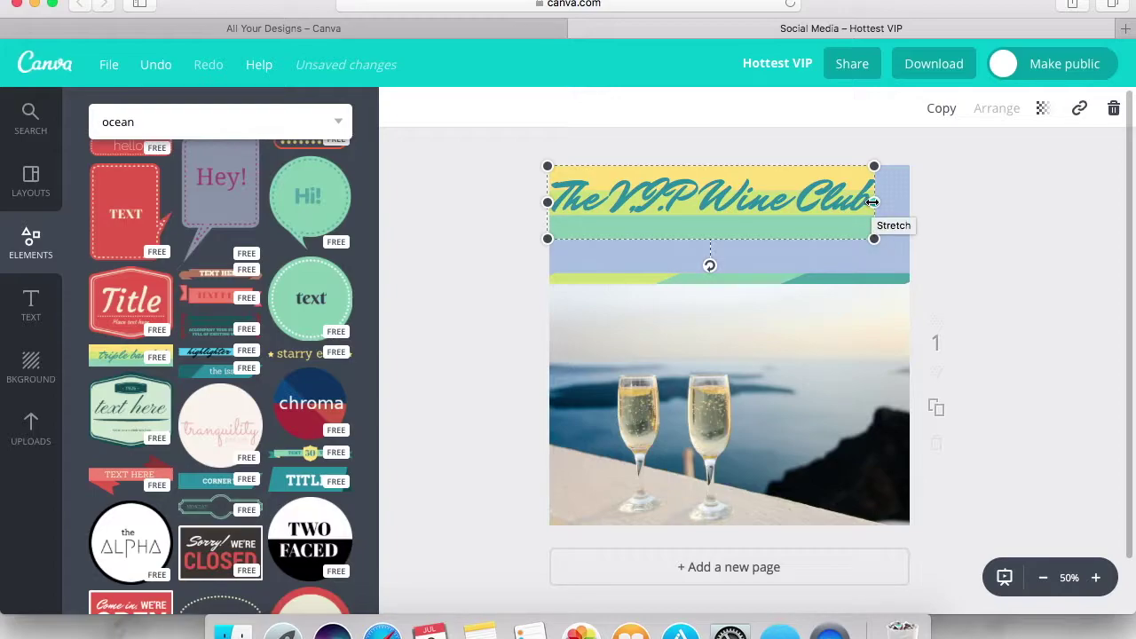
pyautogui.moveTo(874, 203); pyautogui.dragTo(914, 203)
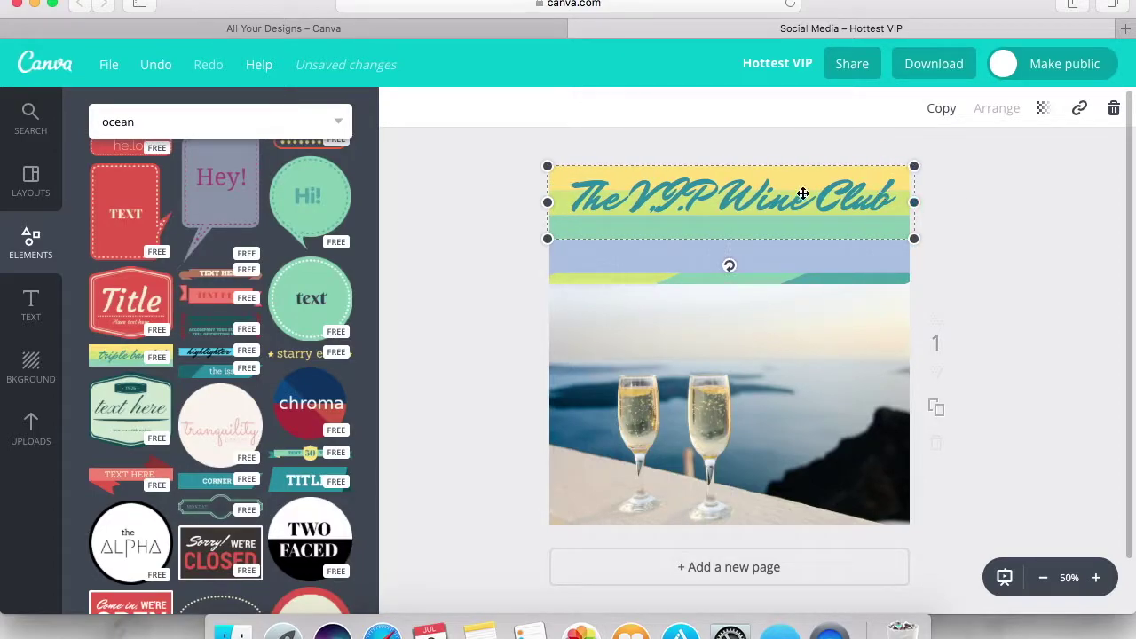
# Change VIP to Best so the banner reads 'The Best Wine Club' on one line
pyautogui.click(704, 193)
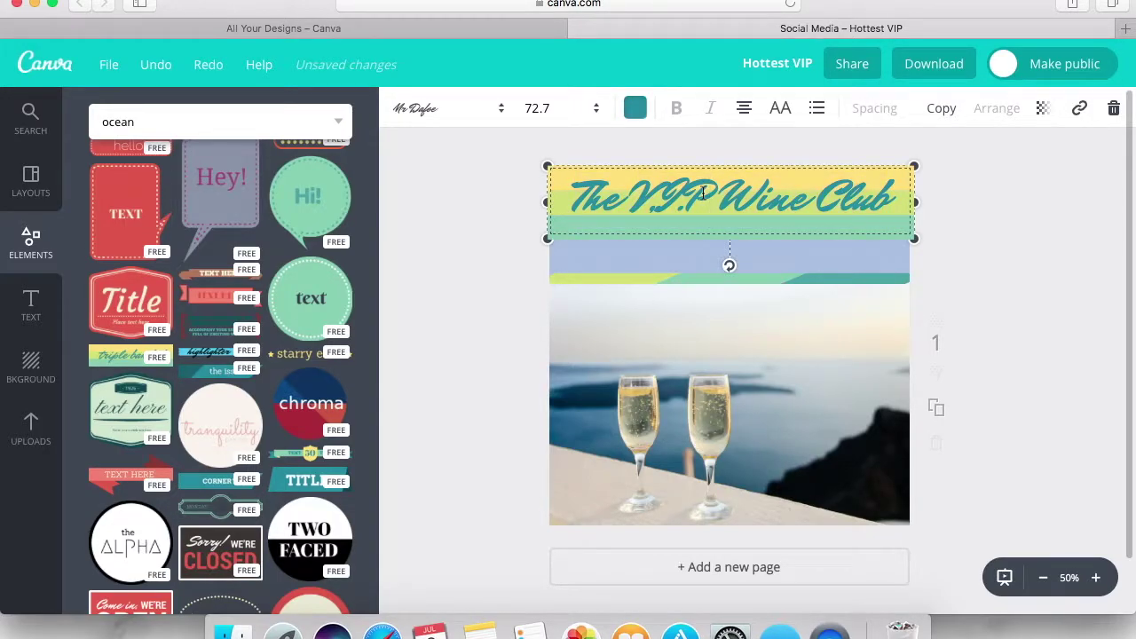
pyautogui.press('BackSpace')
pyautogui.press('BackSpace')
pyautogui.press('BackSpace')
pyautogui.press('BackSpace')
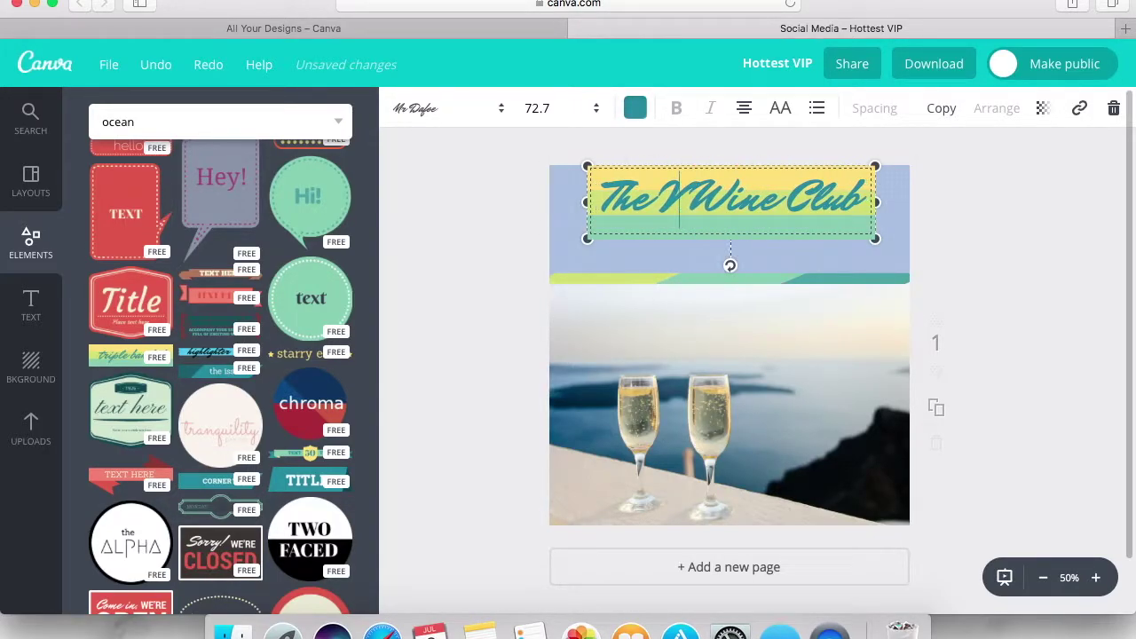
pyautogui.press('BackSpace')
pyautogui.write('Best')
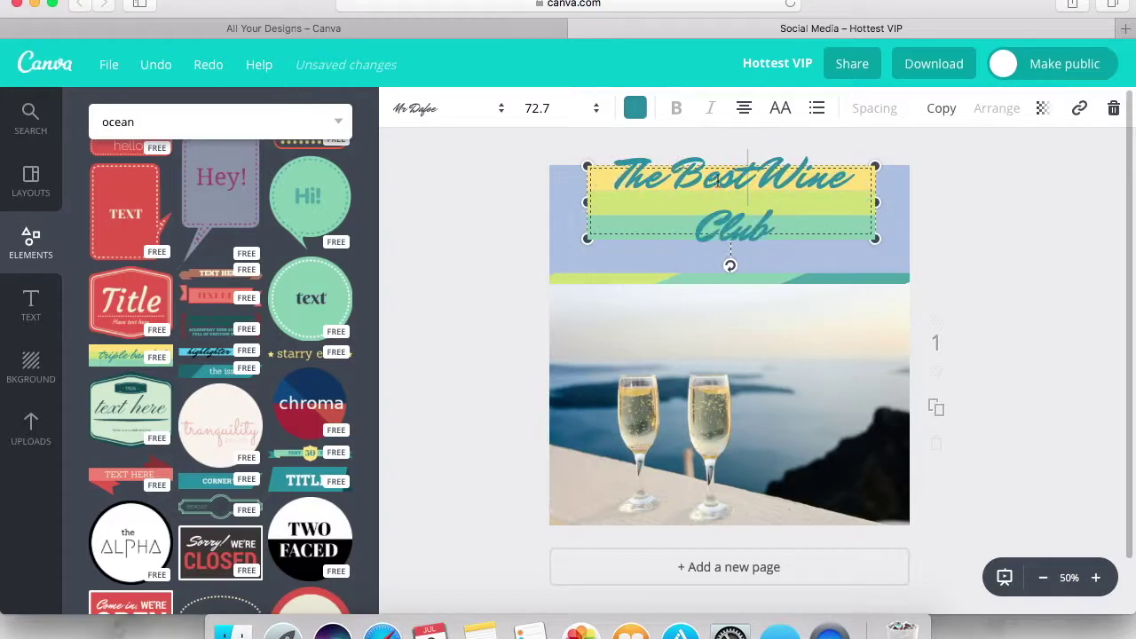
pyautogui.moveTo(883, 206); pyautogui.dragTo(917, 203)
pyautogui.moveTo(587, 203); pyautogui.dragTo(546, 203)
# Delete the striped banner and place a ribbon title badge in the teal header
pyautogui.press('Delete')
pyautogui.scroll(-10, 221, 385)
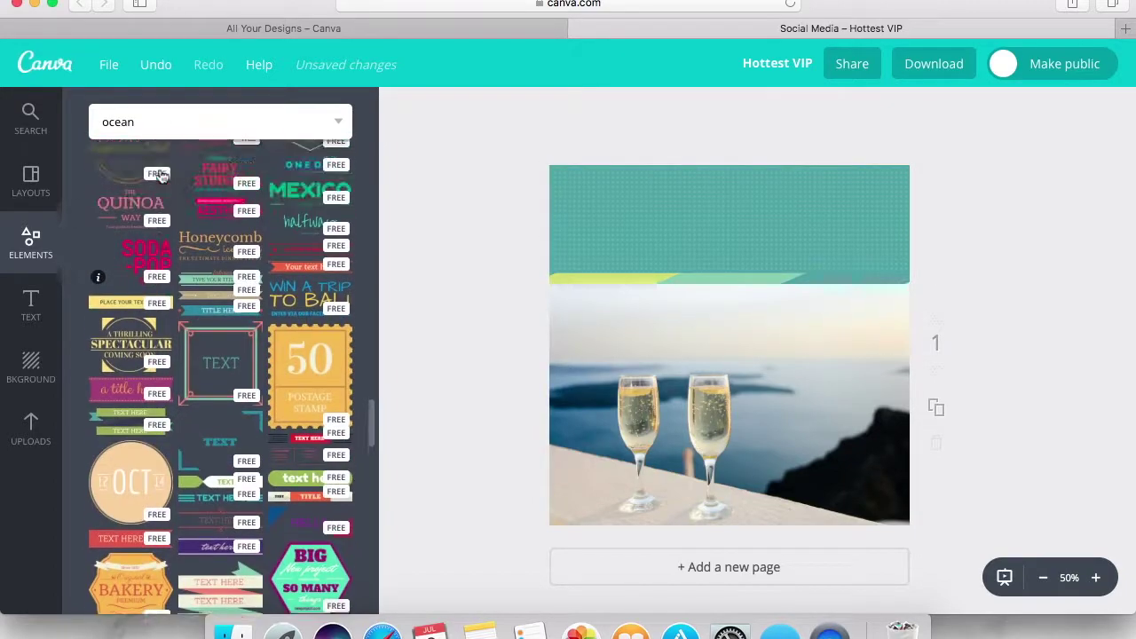
pyautogui.scroll(2, 221, 385)
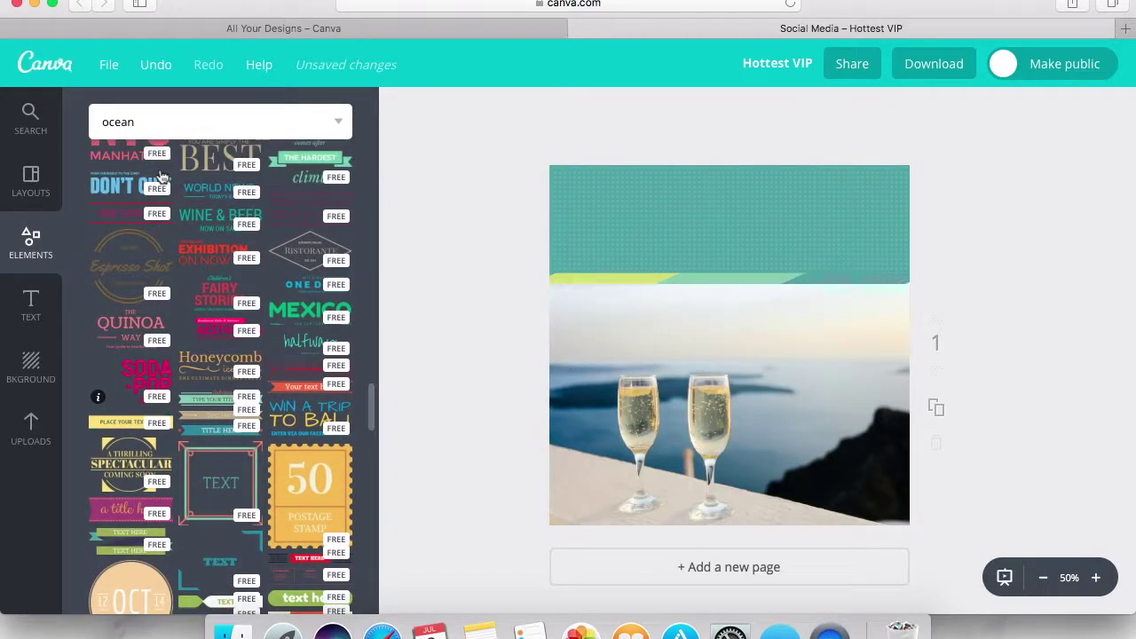
pyautogui.click(222, 407)
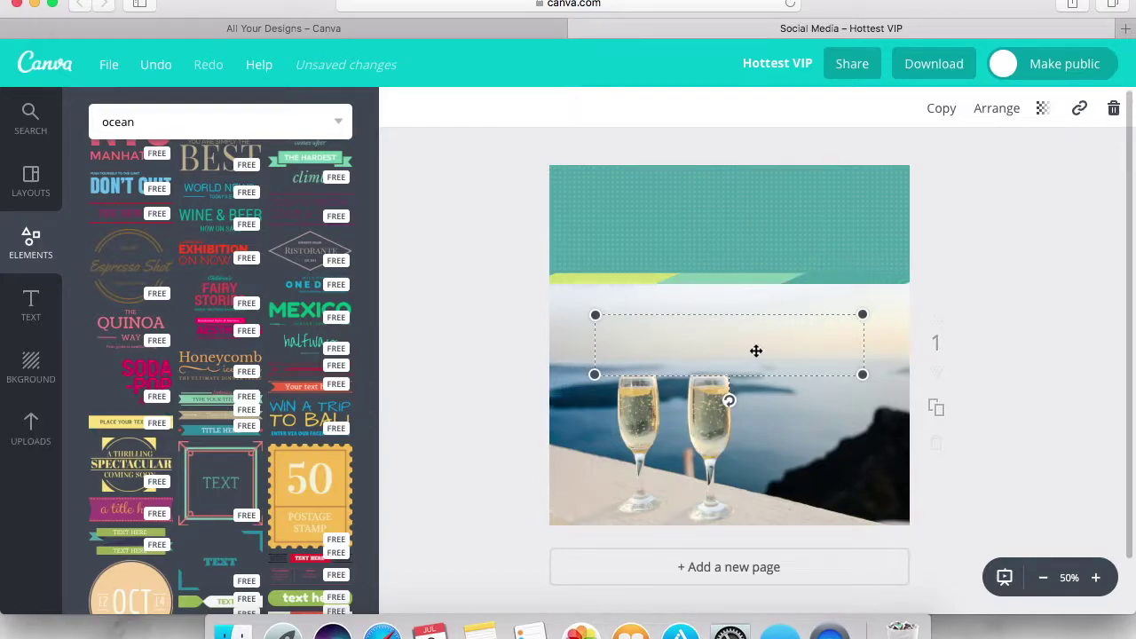
pyautogui.moveTo(753, 355); pyautogui.dragTo(750, 225)
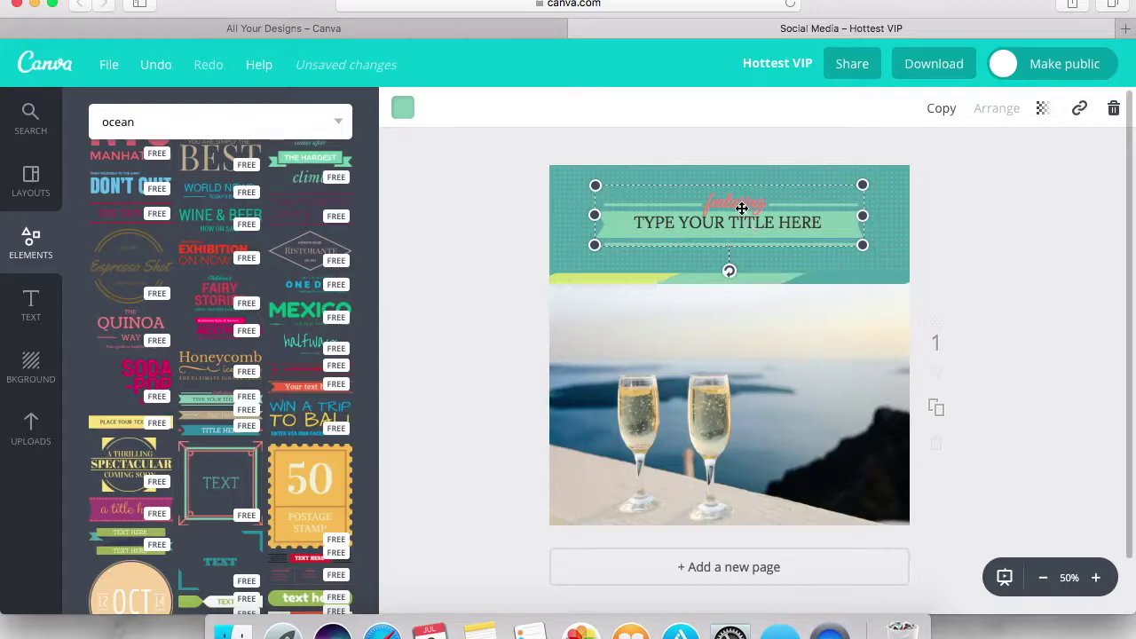
# Retype the badge title as 'The VIP Wine Club'
pyautogui.doubleClick(717, 221)
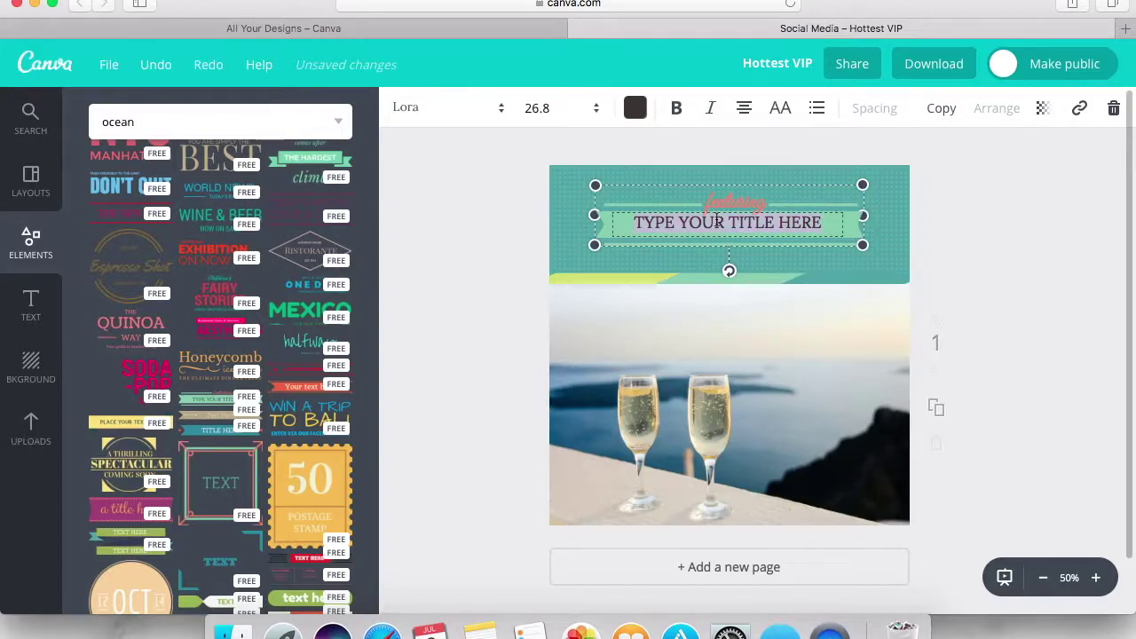
pyautogui.write('The')
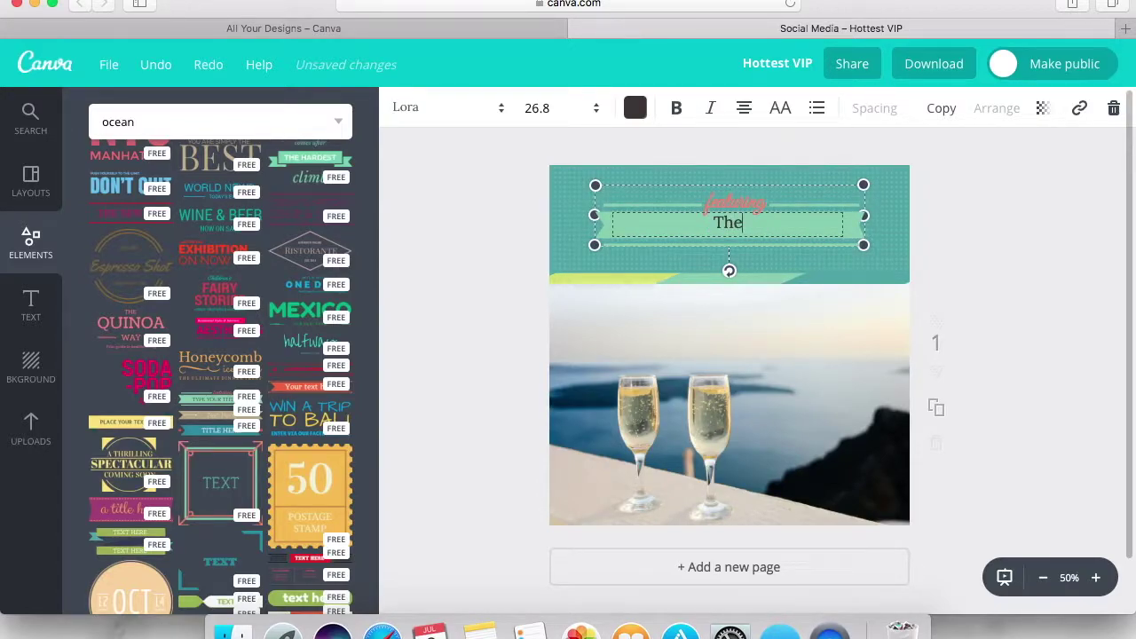
pyautogui.write(' VIP')
pyautogui.write('Win')
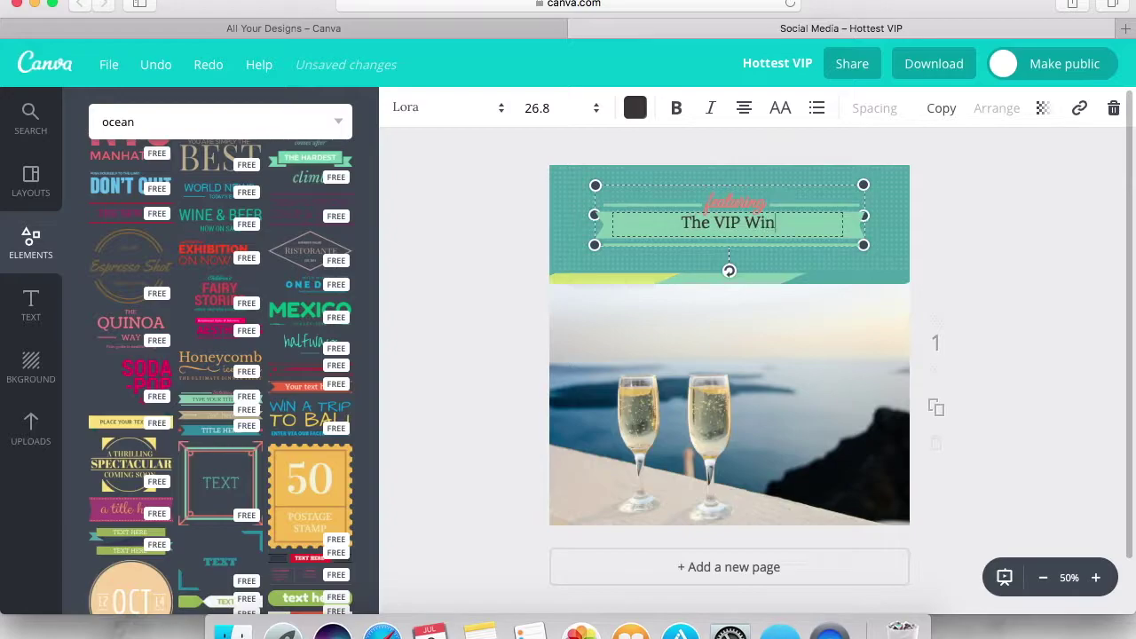
pyautogui.write('e Club')
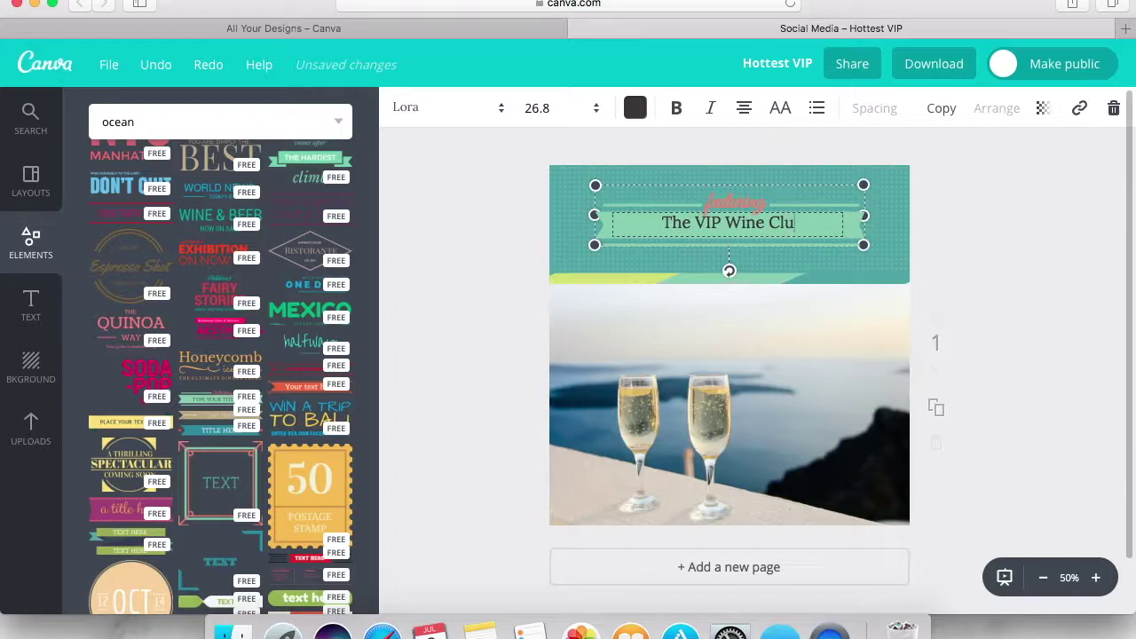
# Replace the badge's script word 'featuring' with 'Introducing'
pyautogui.doubleClick(737, 202)
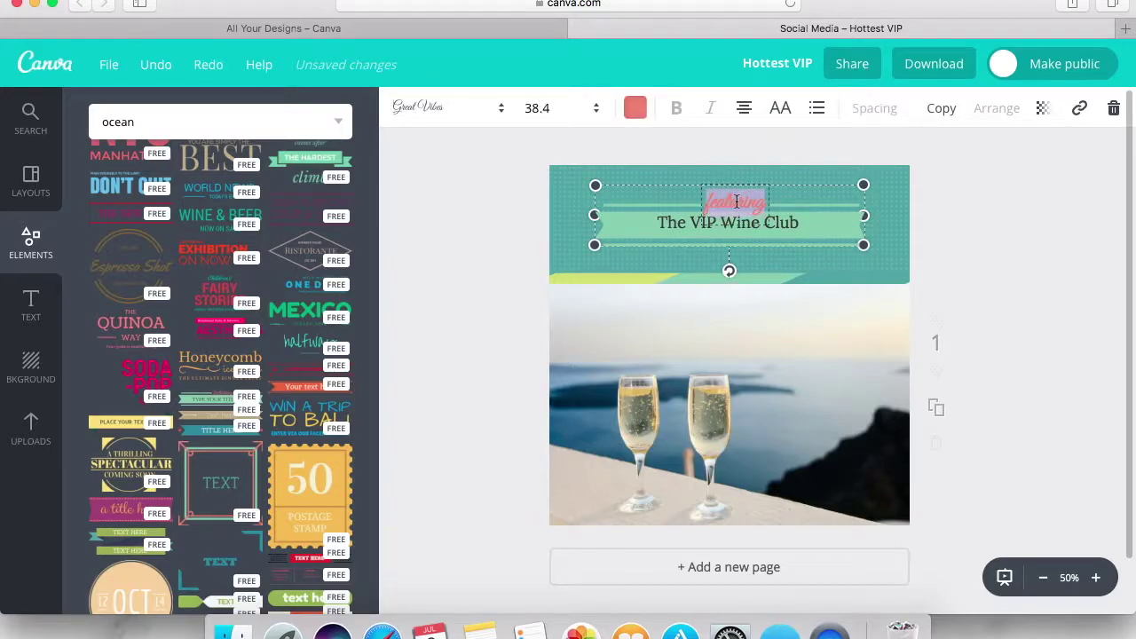
pyautogui.write('F')
pyautogui.write('ntroducing')
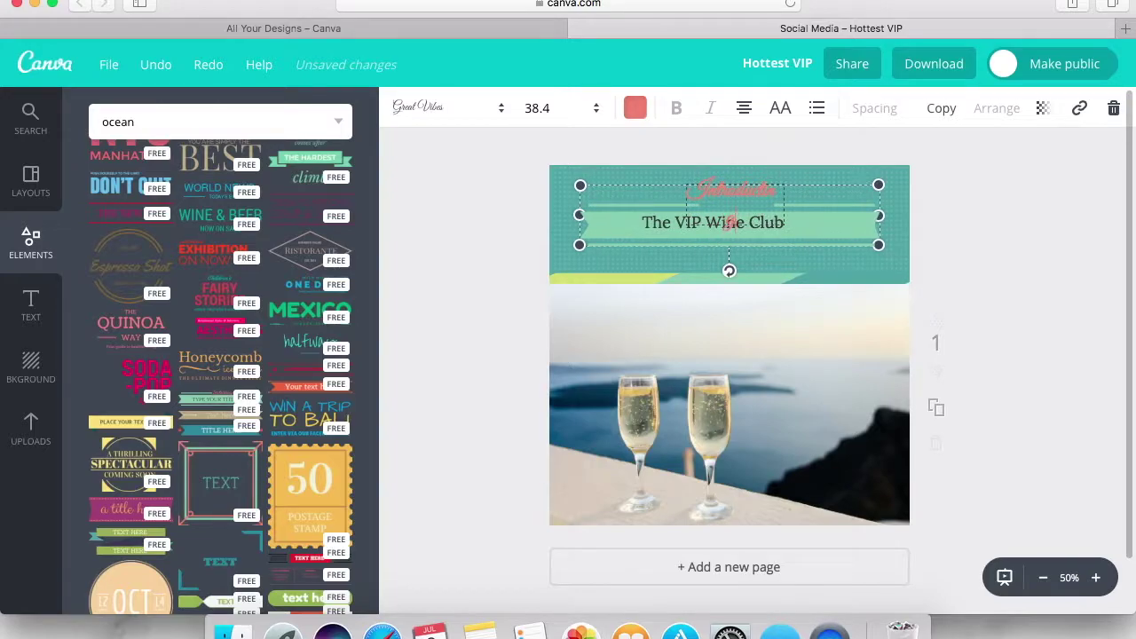
pyautogui.click(711, 234)
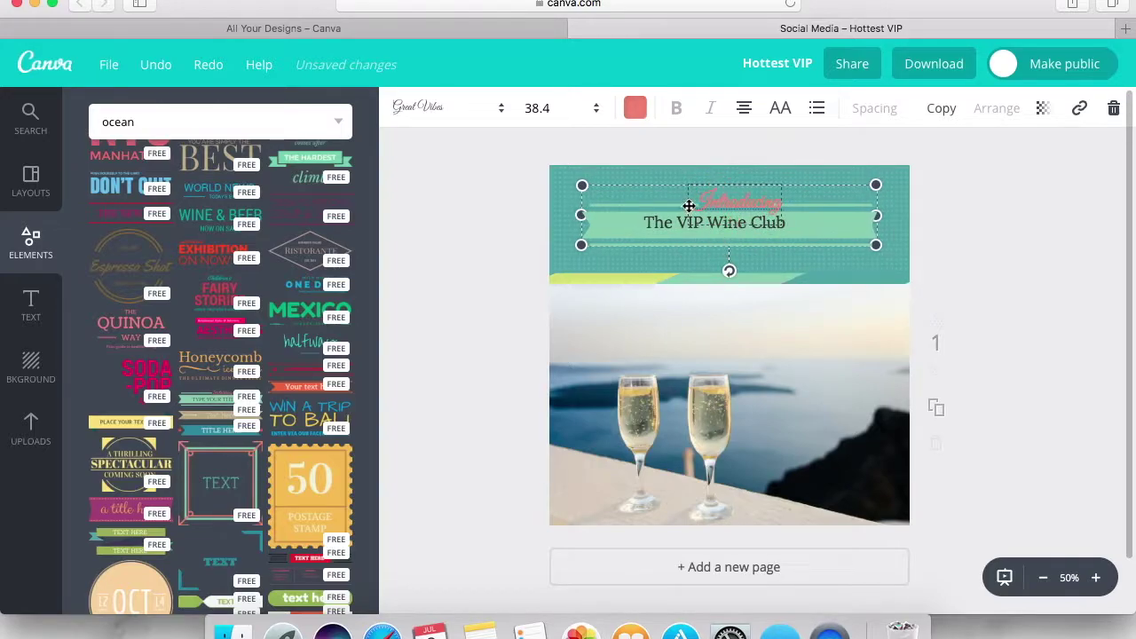
pyautogui.click(558, 116)
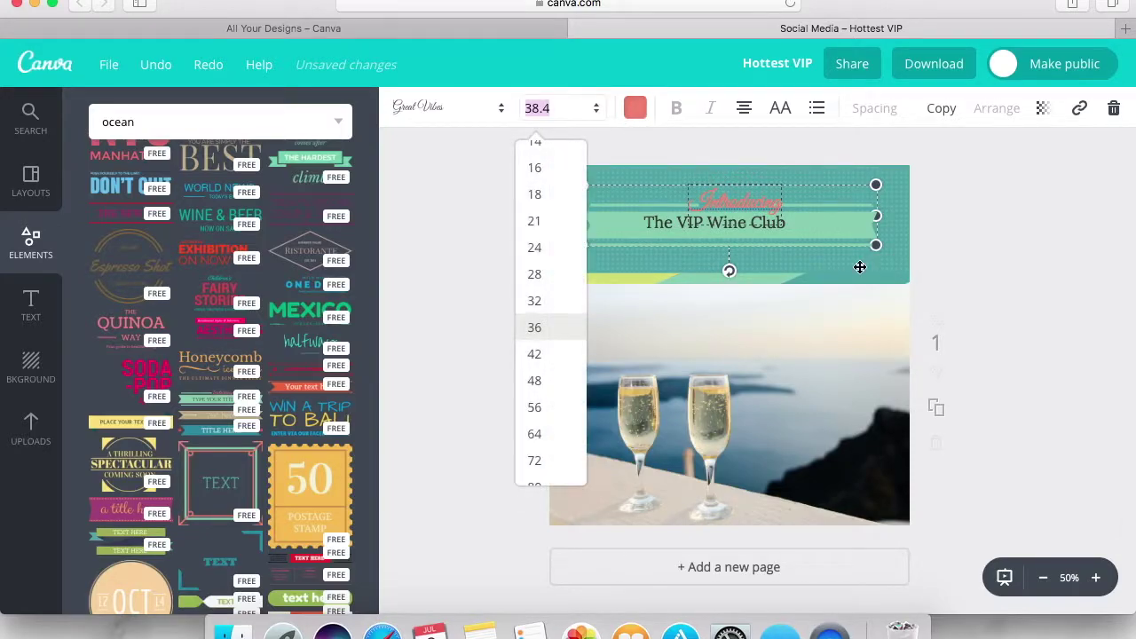
pyautogui.click(956, 304)
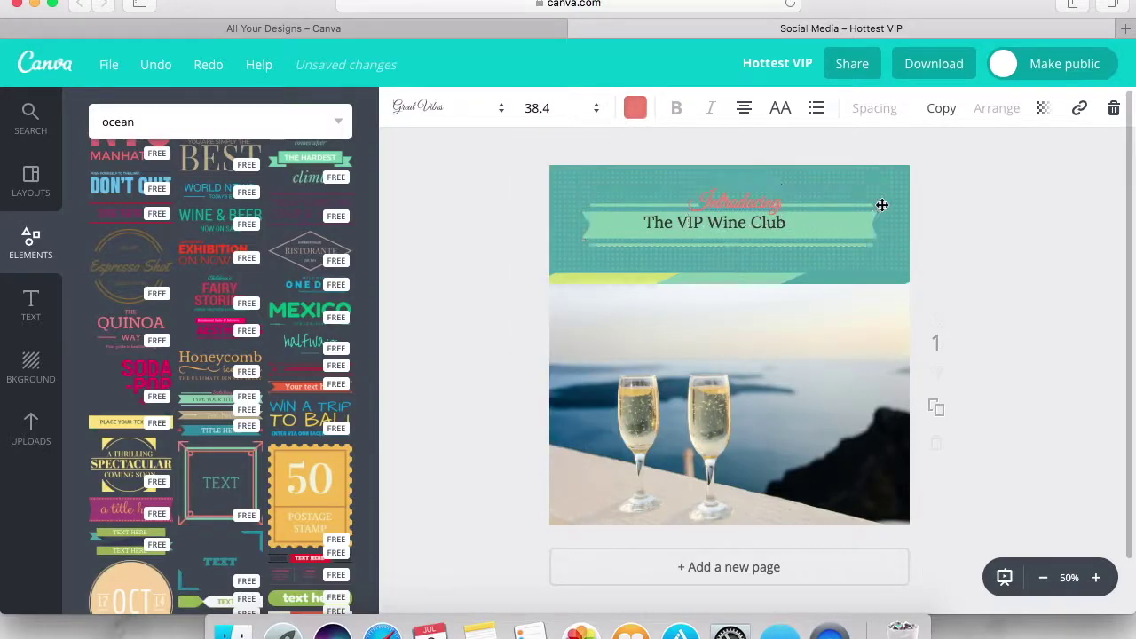
# Colour 'Introducing' with the design's light-green document colour
pyautogui.click(744, 202)
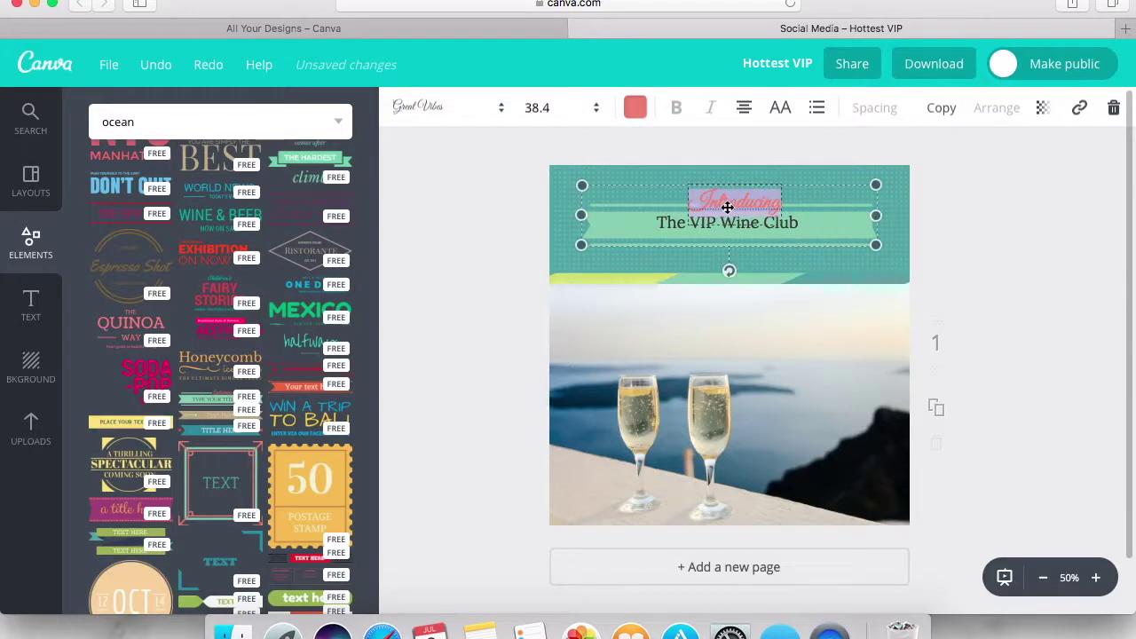
pyautogui.click(636, 107)
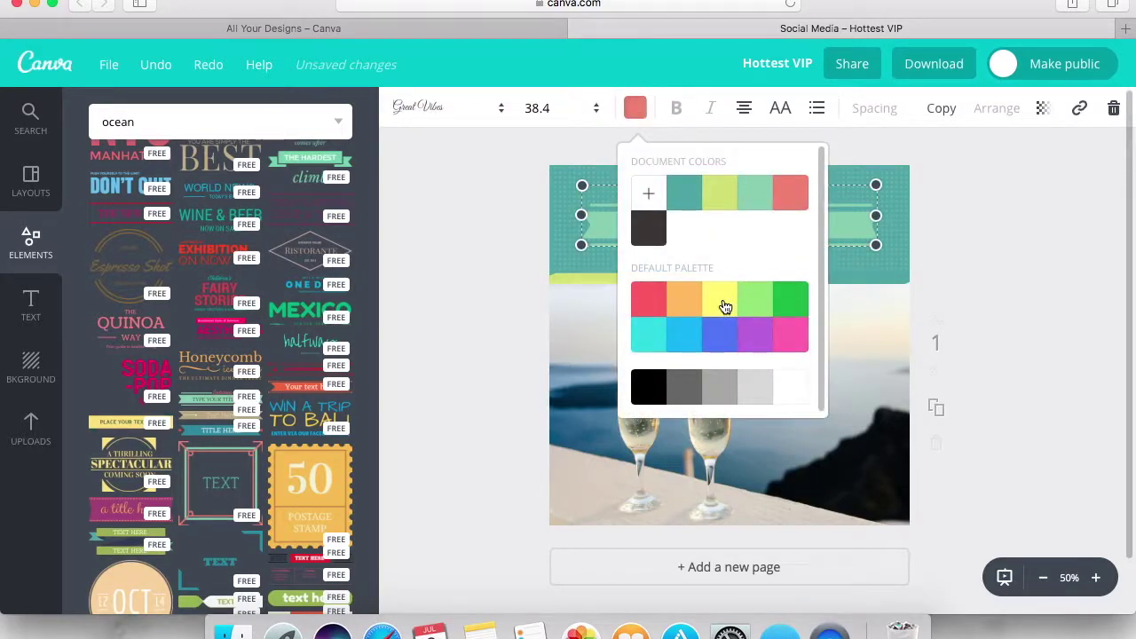
pyautogui.click(725, 306)
pyautogui.click(986, 284)
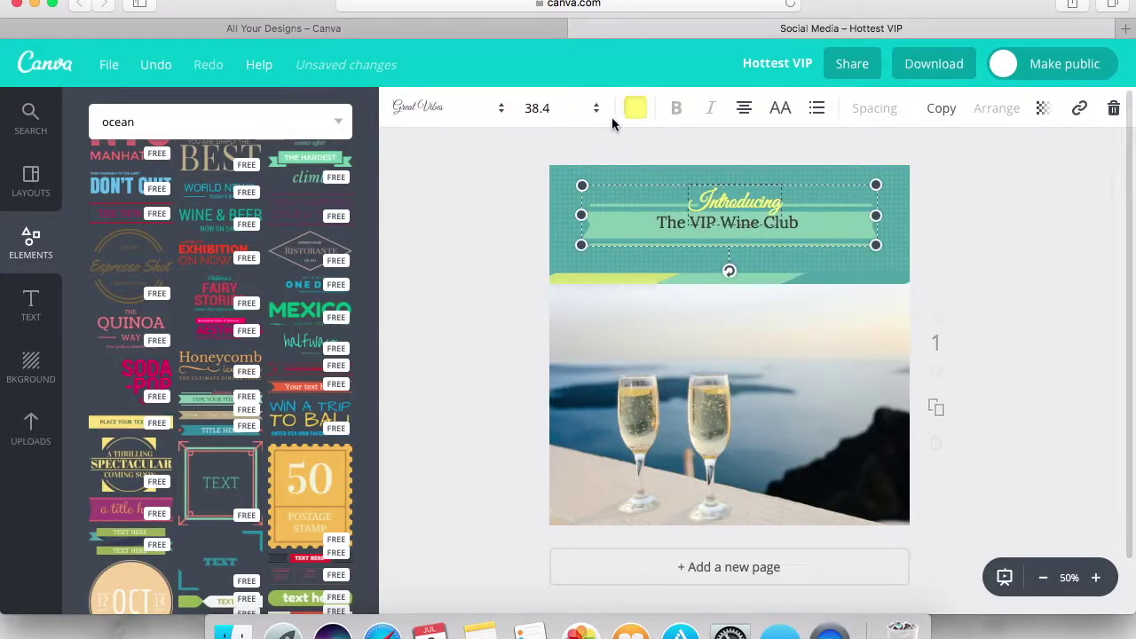
pyautogui.click(635, 108)
pyautogui.click(713, 205)
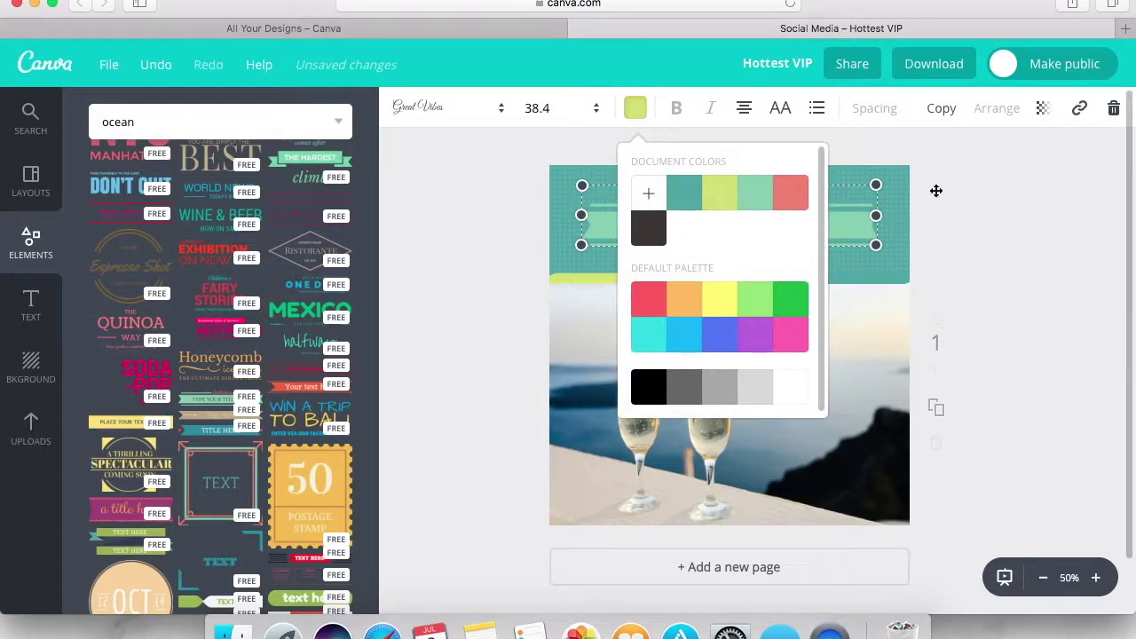
pyautogui.click(1044, 257)
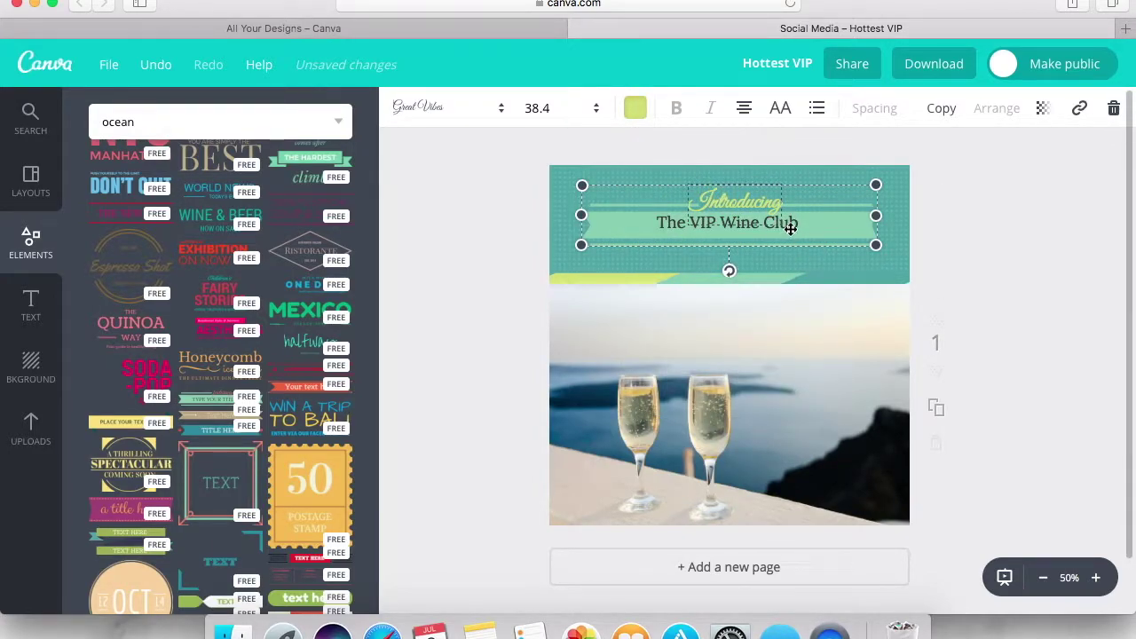
# Replace 'The' with 'My' so the title reads 'My VIP Wine Club'
pyautogui.click(681, 229)
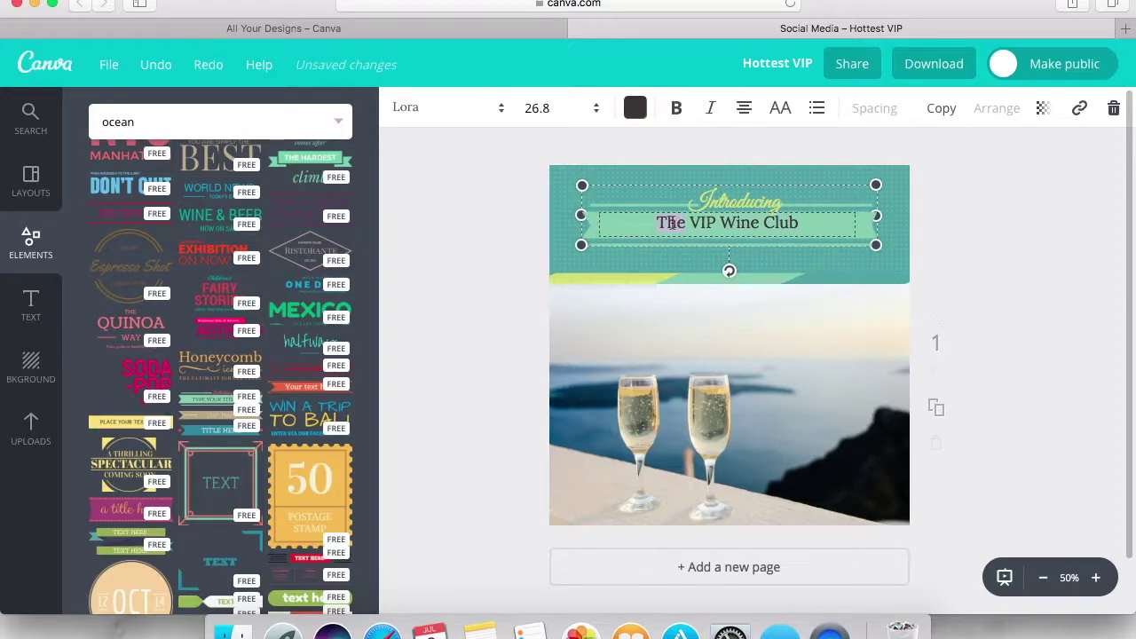
pyautogui.write('My')
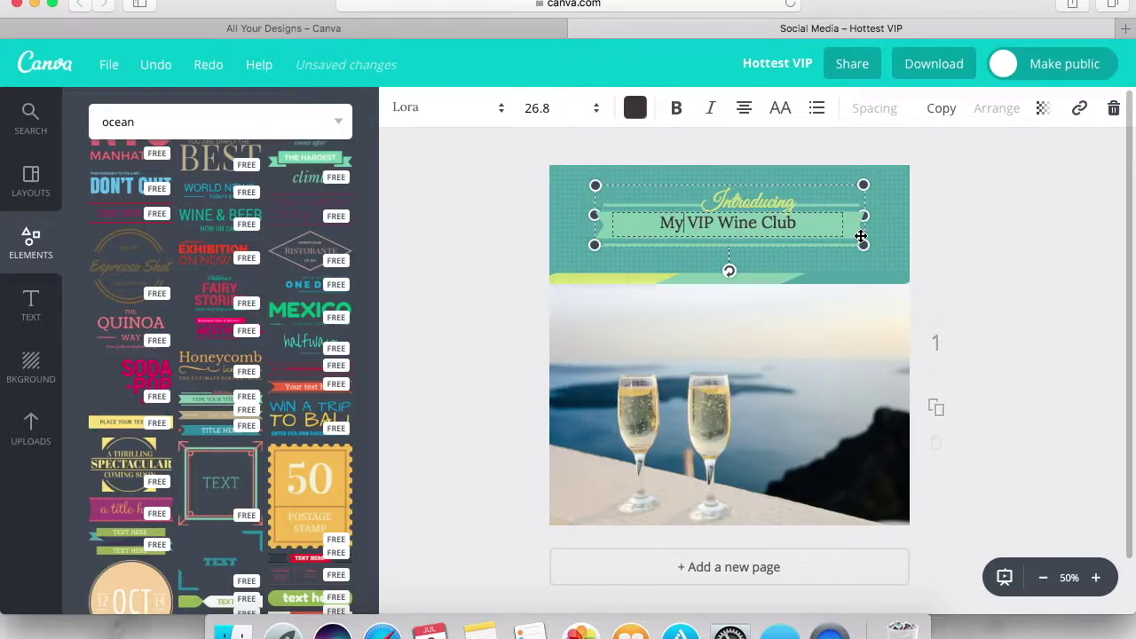
pyautogui.click(992, 291)
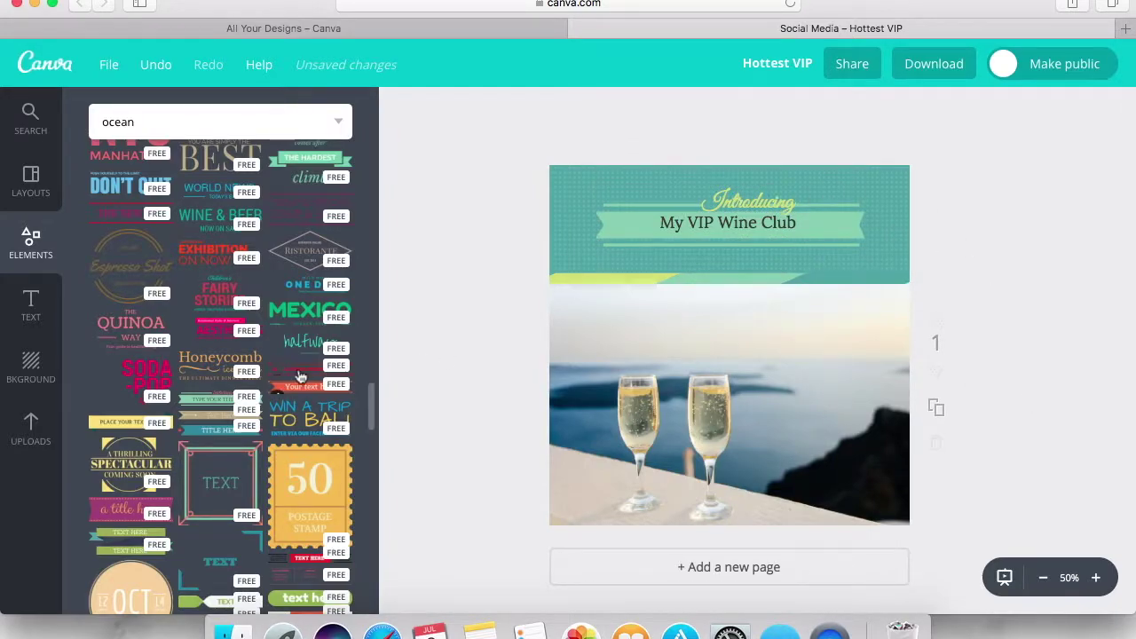
pyautogui.scroll(-5, 300, 377)
pyautogui.scroll(-10, 300, 377)
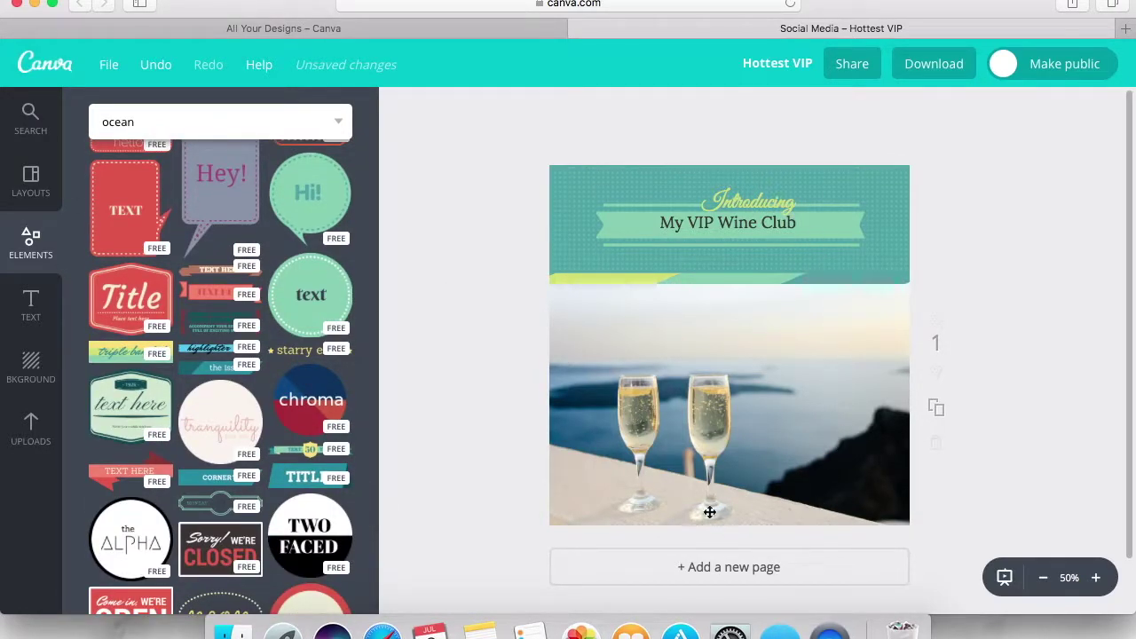
# Review the Social, Link and Embed sharing options, then switch on Make public
pyautogui.click(849, 64)
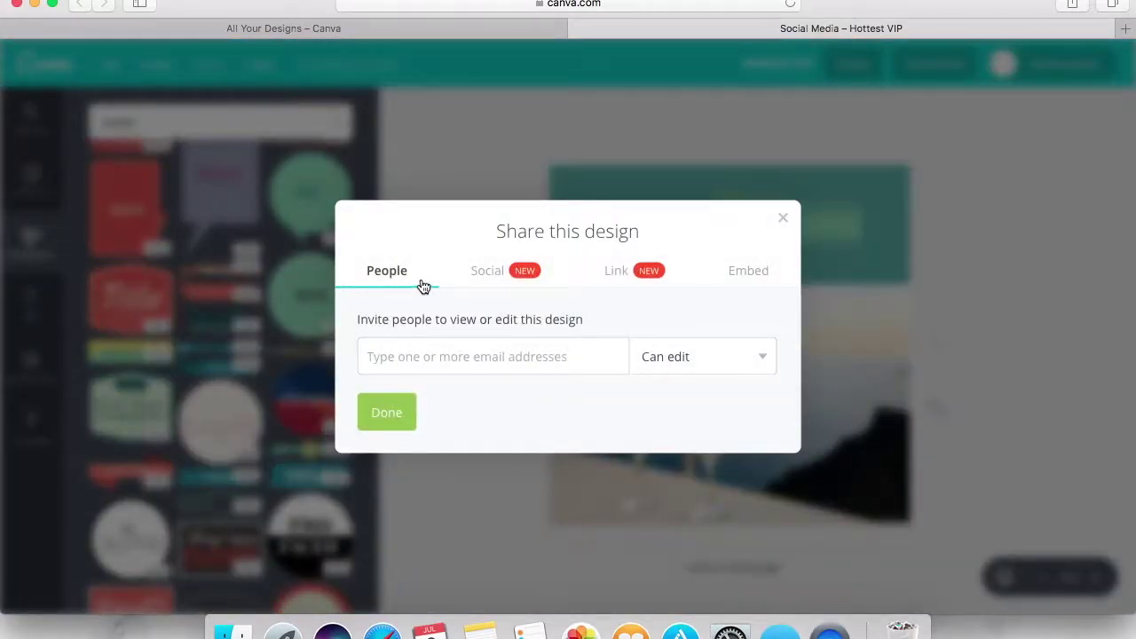
pyautogui.click(519, 280)
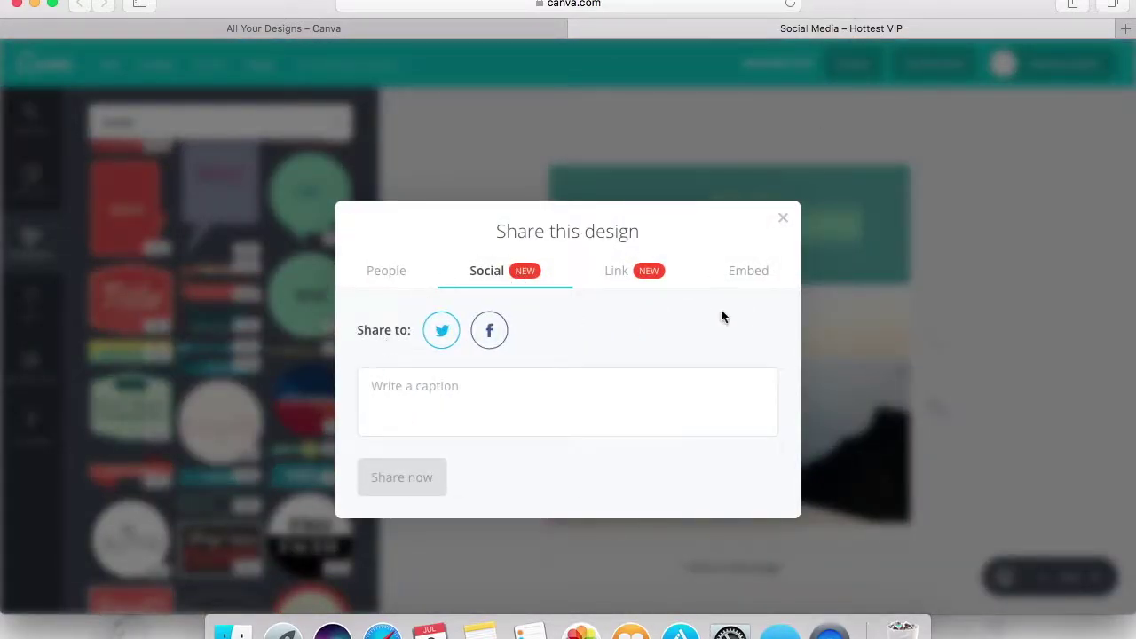
pyautogui.click(649, 281)
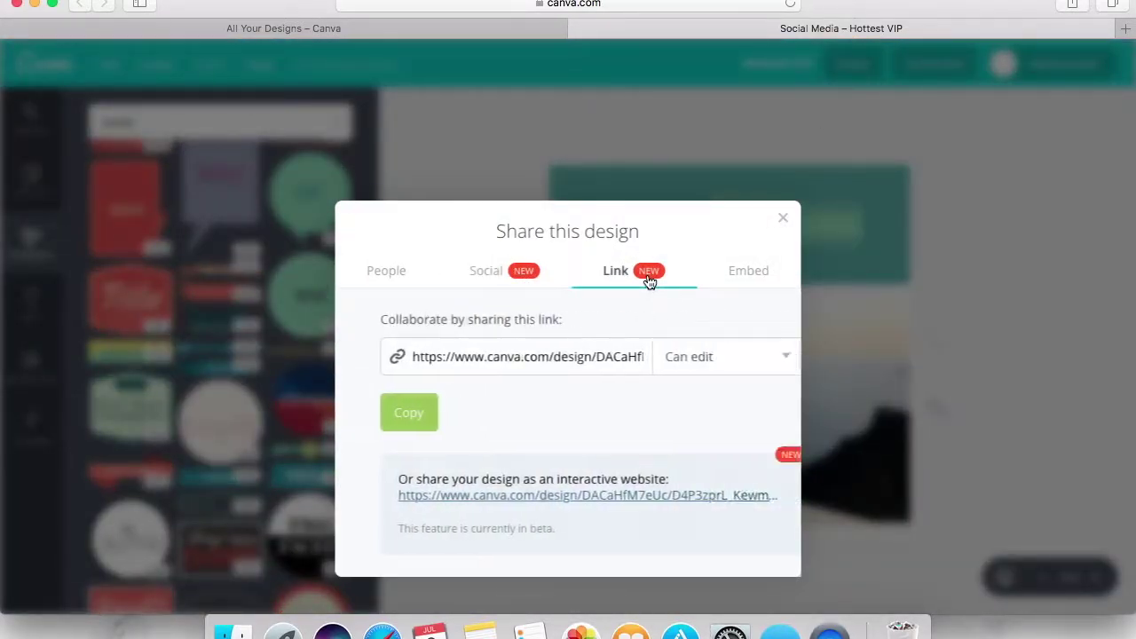
pyautogui.click(738, 280)
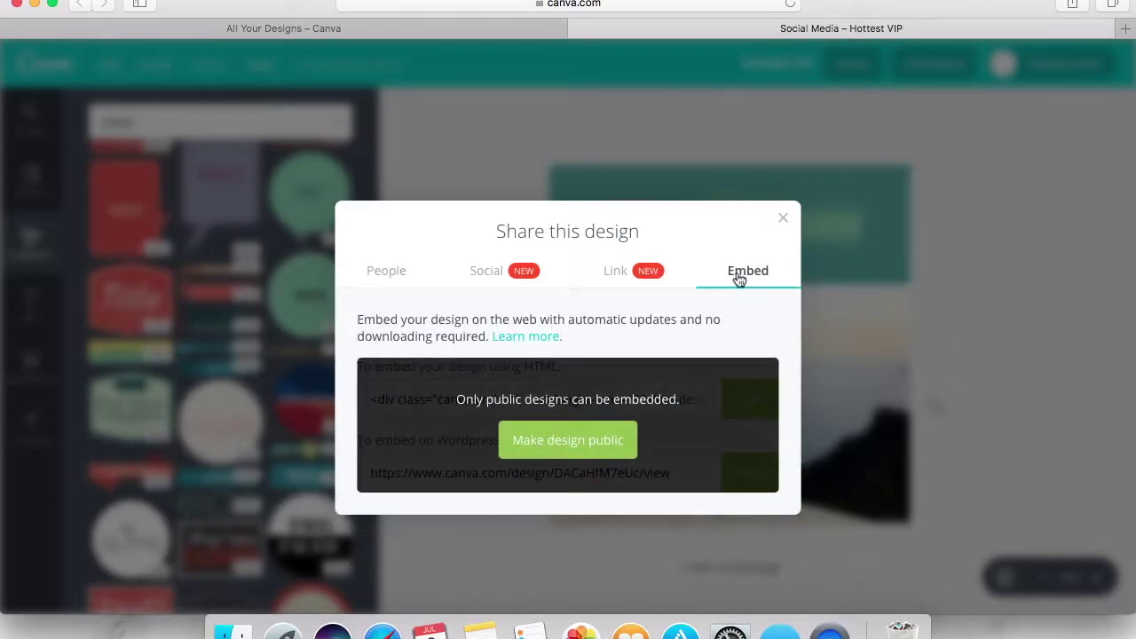
pyautogui.click(786, 219)
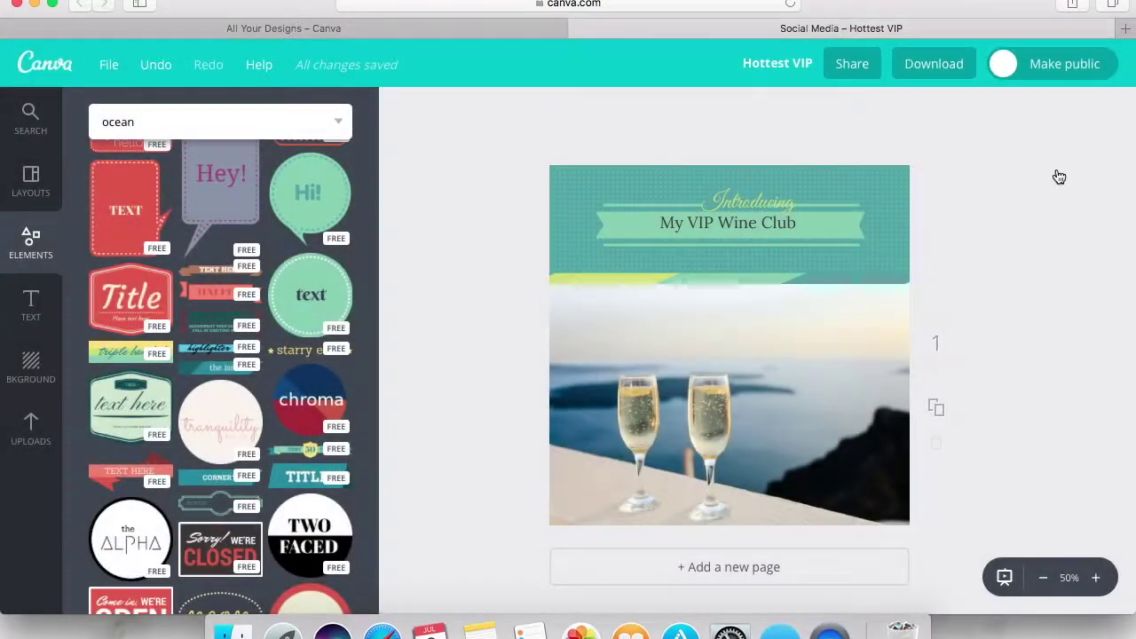
pyautogui.click(1021, 69)
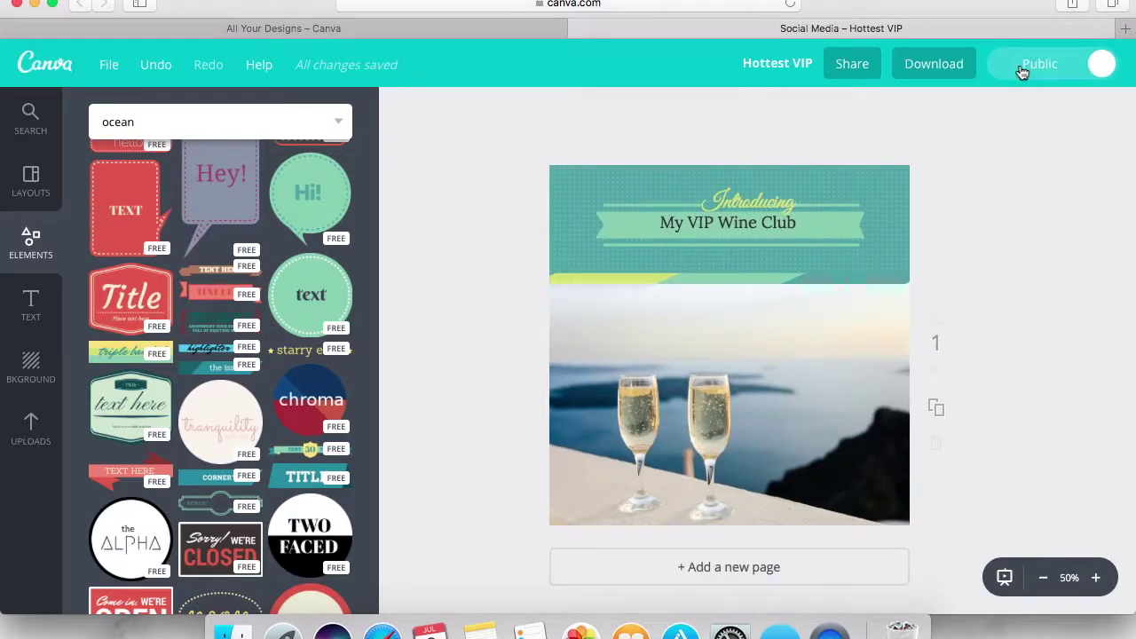
# Download the design after checking the file type list, then close the confirmation
pyautogui.click(942, 66)
pyautogui.click(921, 159)
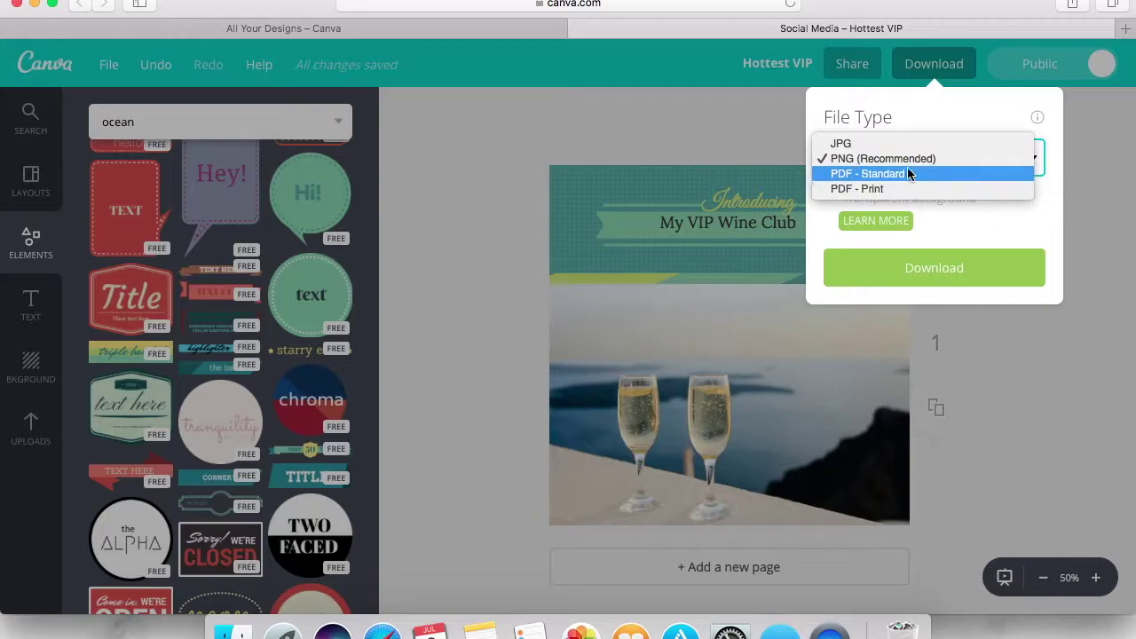
pyautogui.click(906, 159)
pyautogui.click(909, 268)
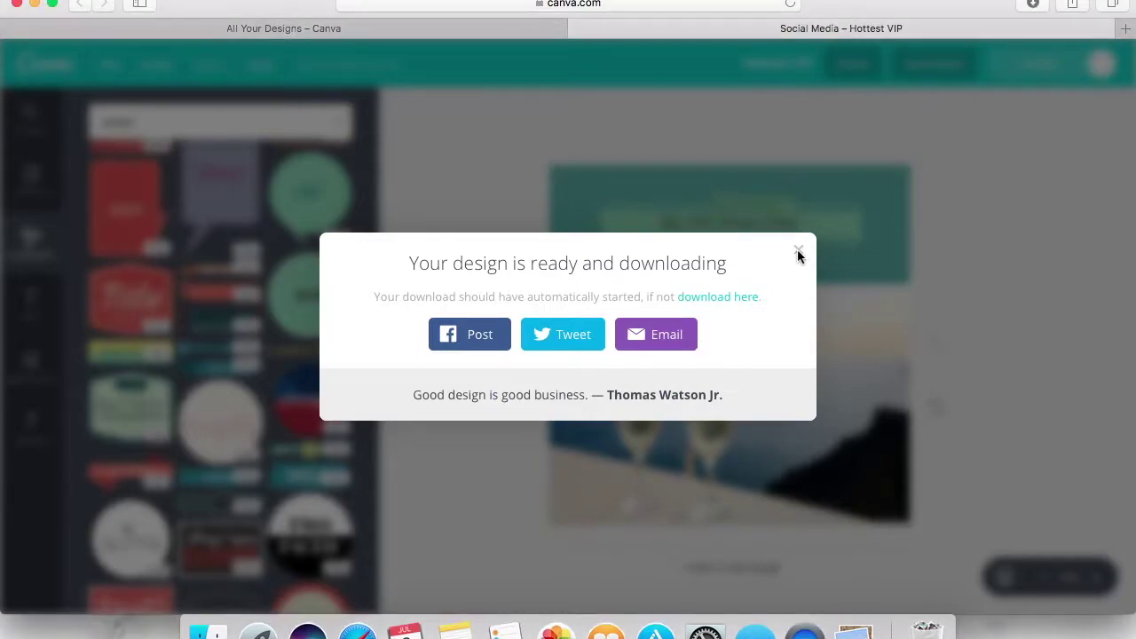
pyautogui.click(802, 255)
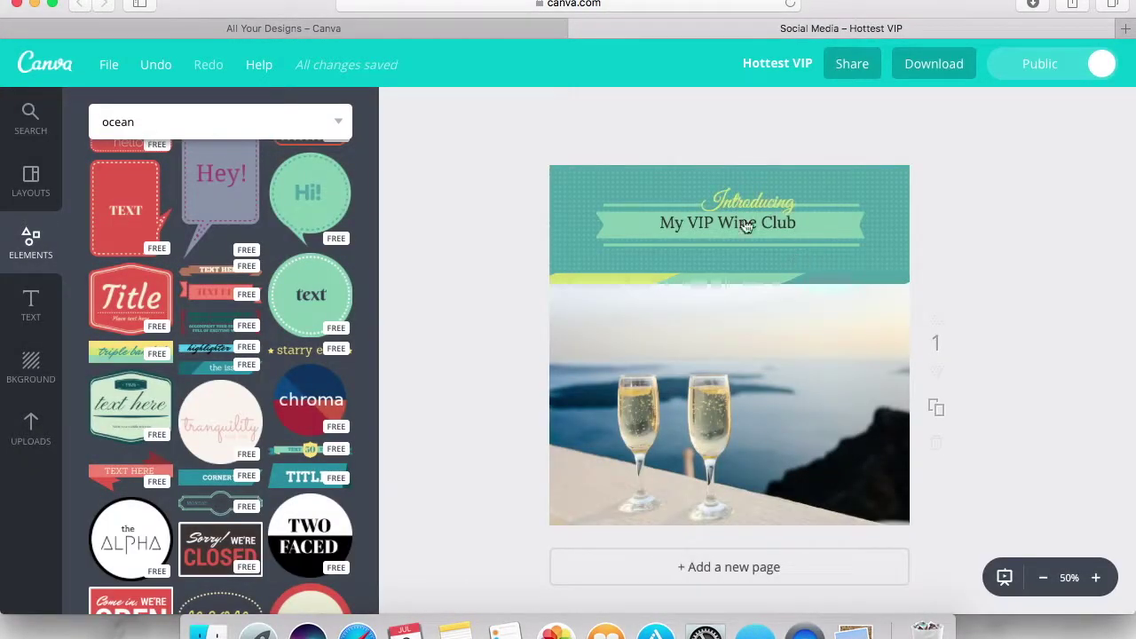